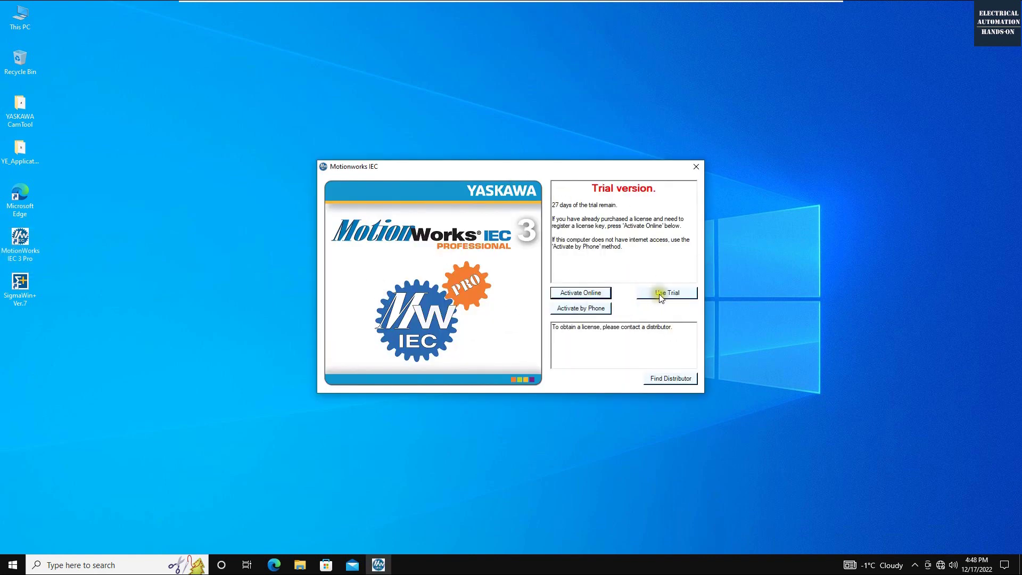
Continue with the MotionWorks IEC trial and open the controller's web interface at 192.168.1.10 in Microsoft Edge
{"action": "left_click", "coordinate": [660, 294]}
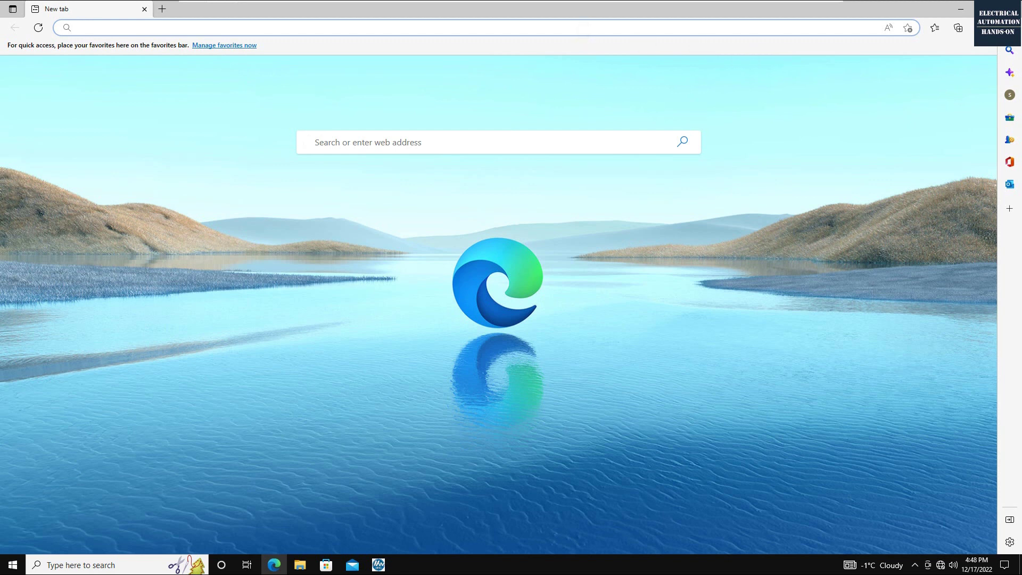
{"action": "key", "text": "Escape"}
{"action": "type", "text": "192.1"}
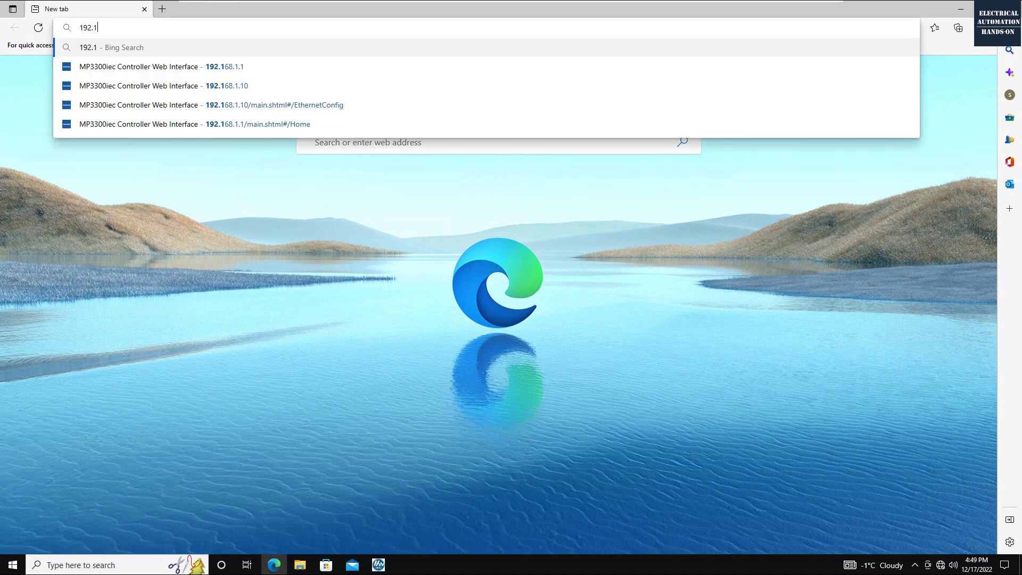
{"action": "type", "text": "68.1.1"}
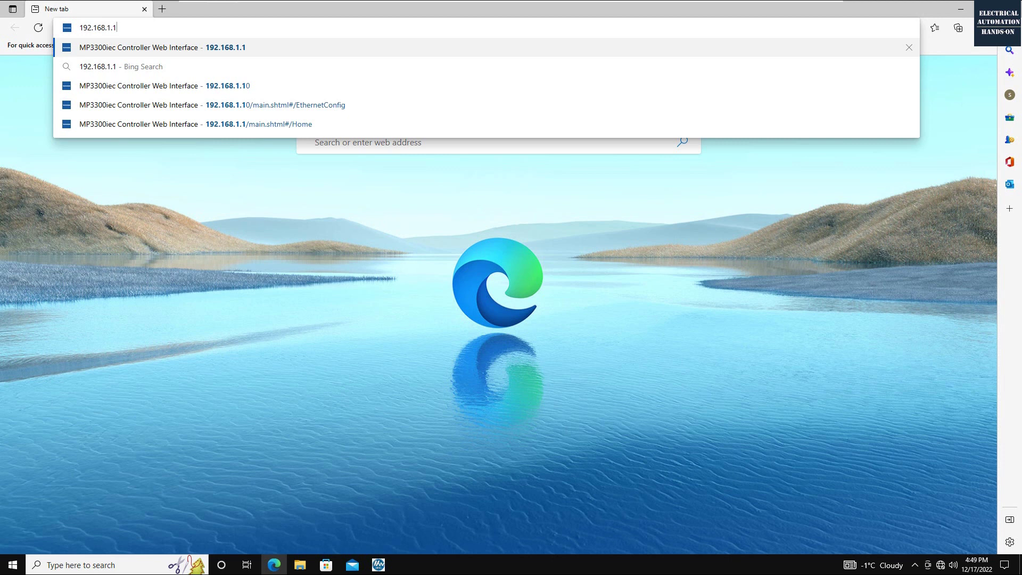
{"action": "type", "text": "0"}
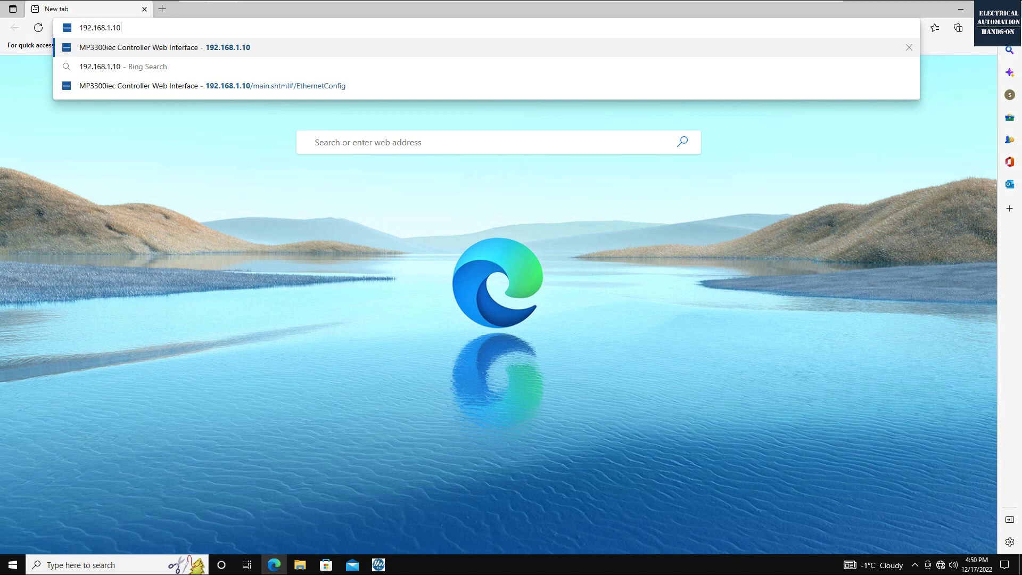
{"action": "key", "text": "Return"}
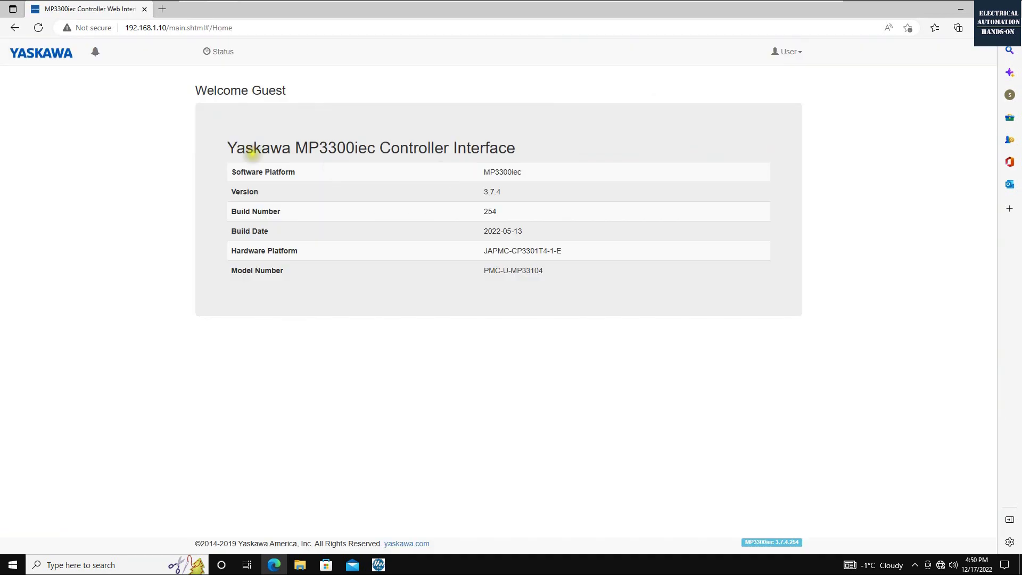
Log in to the controller web interface as Admin with the prefilled account password
{"action": "left_click", "coordinate": [789, 51]}
{"action": "left_click", "coordinate": [764, 78]}
{"action": "double_click", "coordinate": [391, 135]}
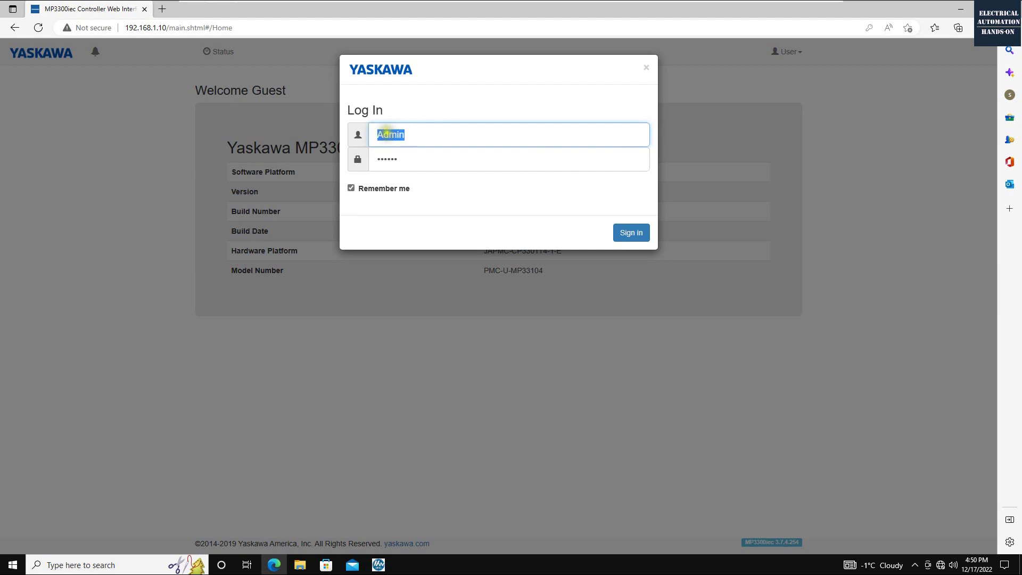
{"action": "left_click", "coordinate": [437, 80]}
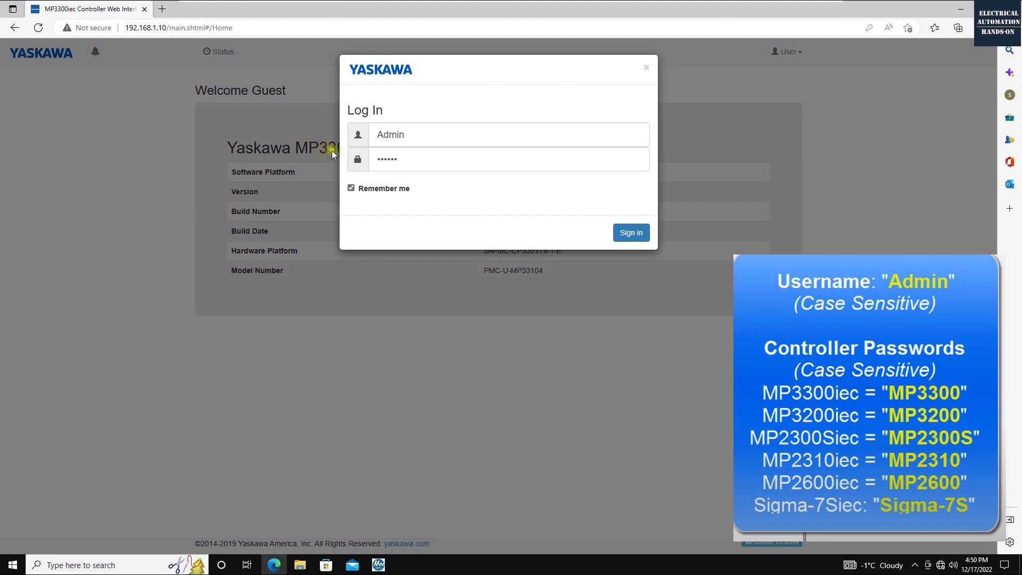
{"action": "left_click", "coordinate": [432, 156]}
{"action": "key", "text": "Return"}
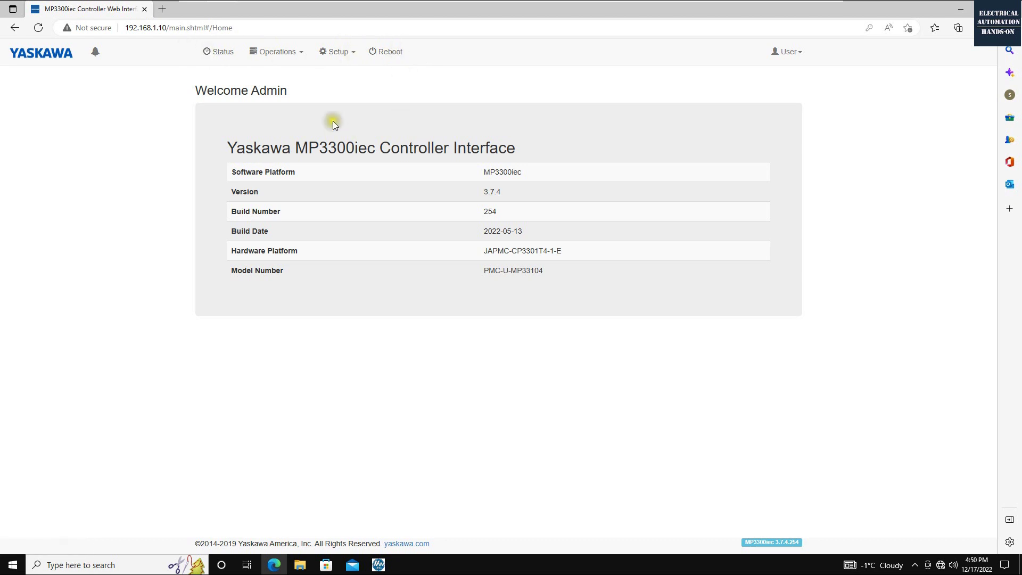
Open the controller's Ethernet configuration and check the primary IP address in the new settings
{"action": "left_click", "coordinate": [345, 53]}
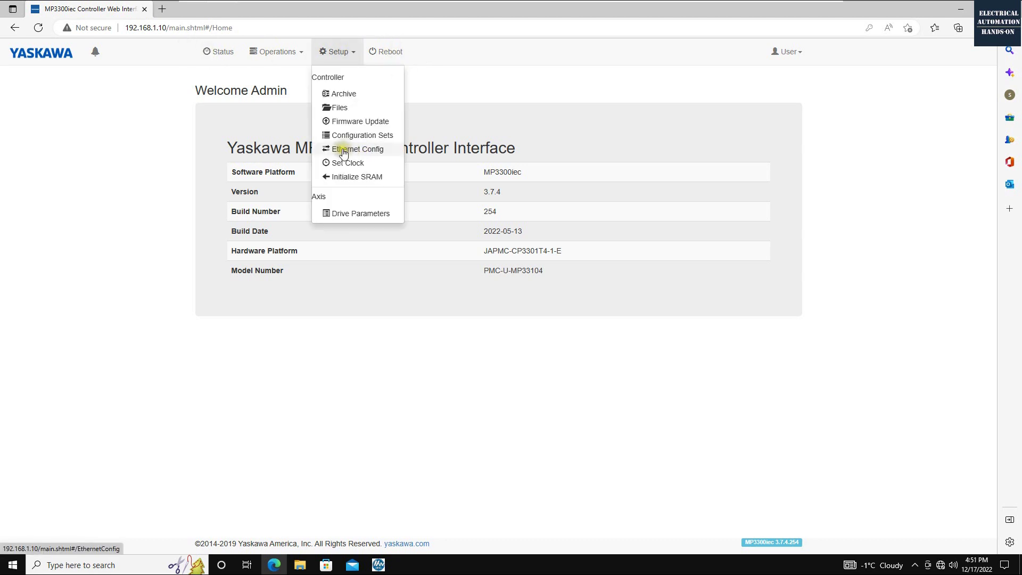
{"action": "left_click", "coordinate": [361, 153]}
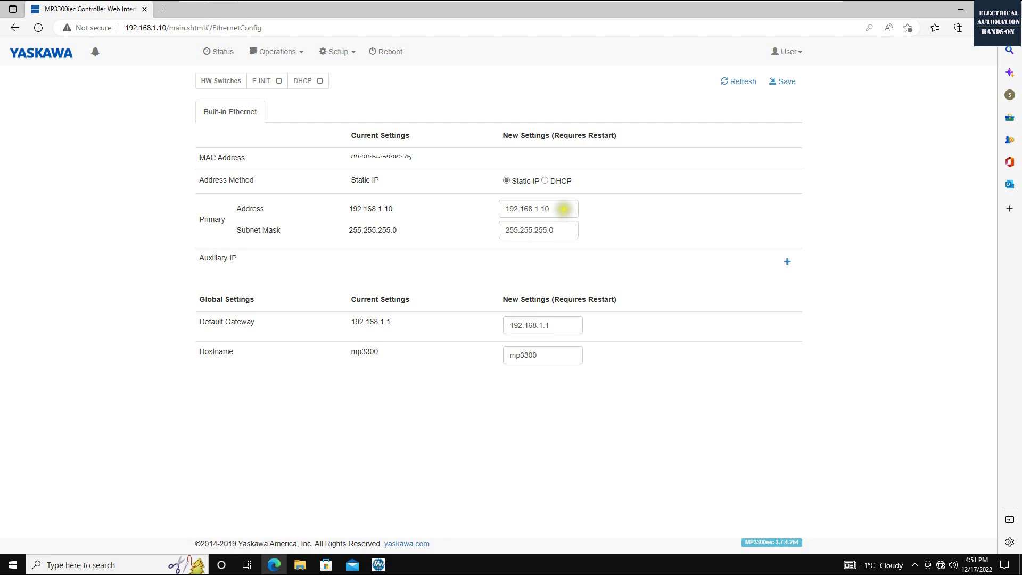
{"action": "left_click_drag", "start_coordinate": [563, 208], "coordinate": [451, 208]}
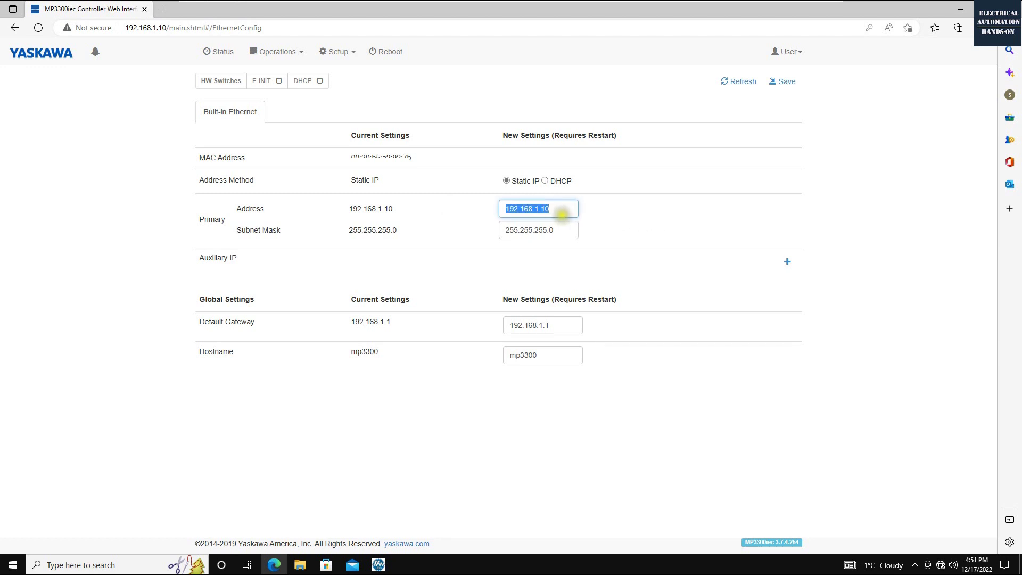
{"action": "left_click", "coordinate": [552, 219]}
{"action": "left_click_drag", "start_coordinate": [551, 208], "coordinate": [529, 206]}
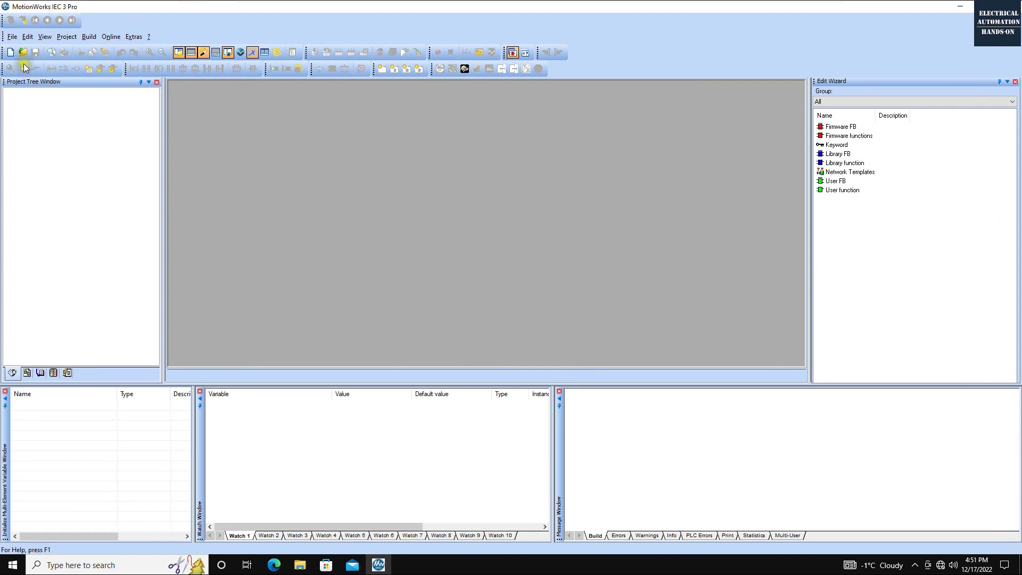
Switch to MotionWorks IEC 3 Pro and create a new project from the MP3300iec Template
{"action": "left_click", "coordinate": [10, 52]}
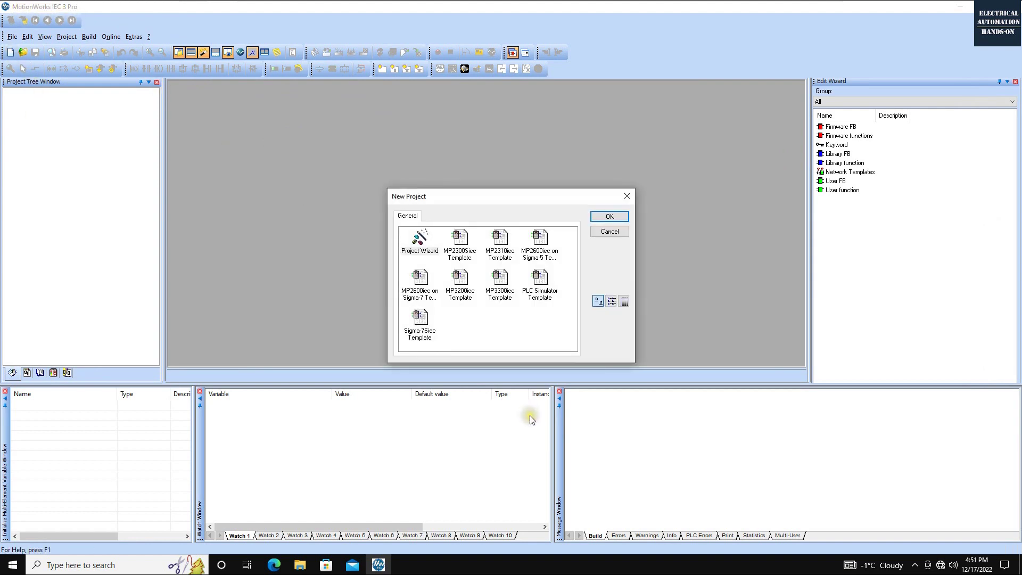
{"action": "left_click", "coordinate": [496, 283]}
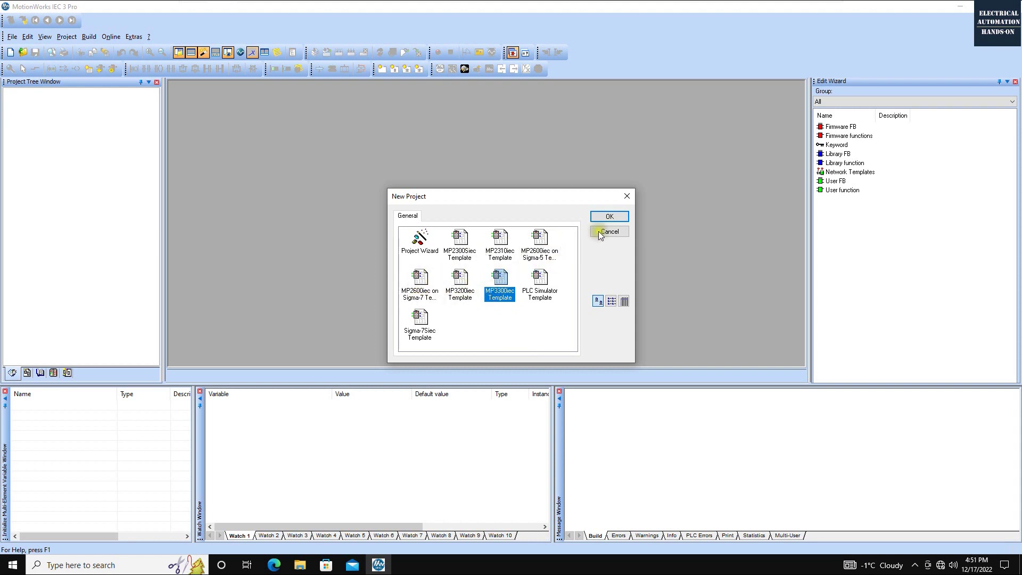
{"action": "left_click", "coordinate": [612, 216]}
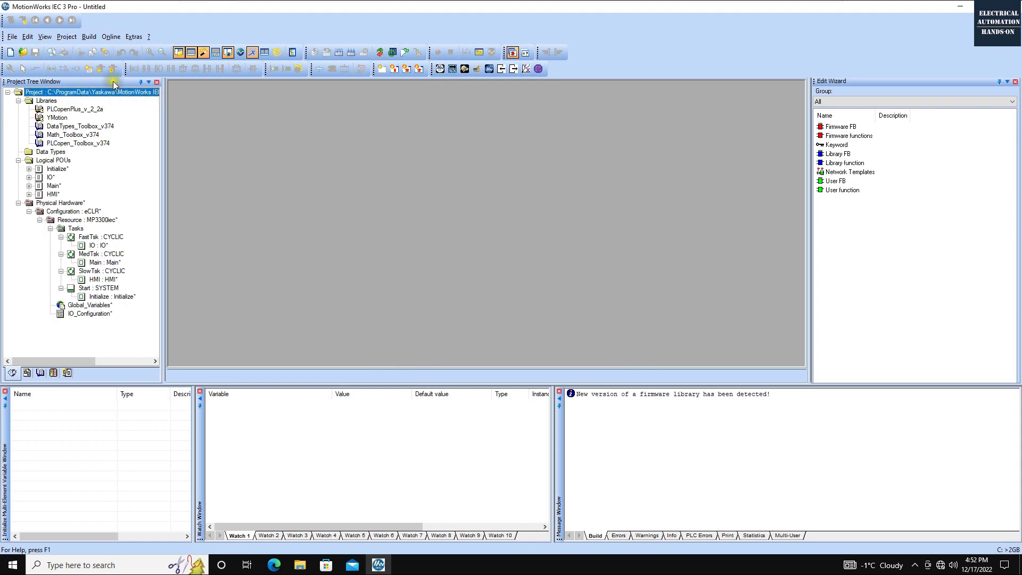
Save the project as MP3300_PN in the MP3000_PN folder
{"action": "left_click", "coordinate": [12, 36]}
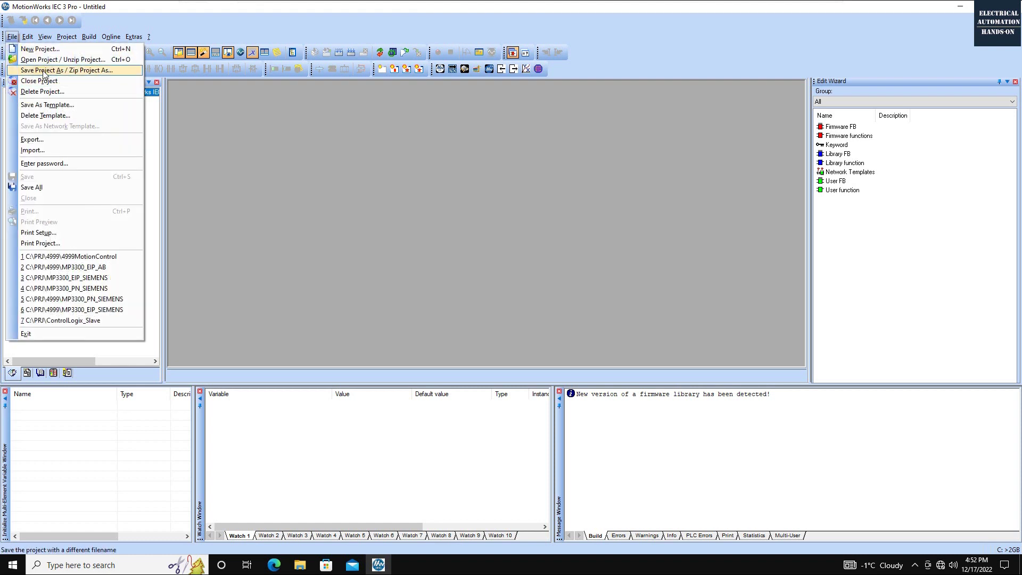
{"action": "left_click", "coordinate": [43, 71]}
{"action": "type", "text": "MP3300_PN"}
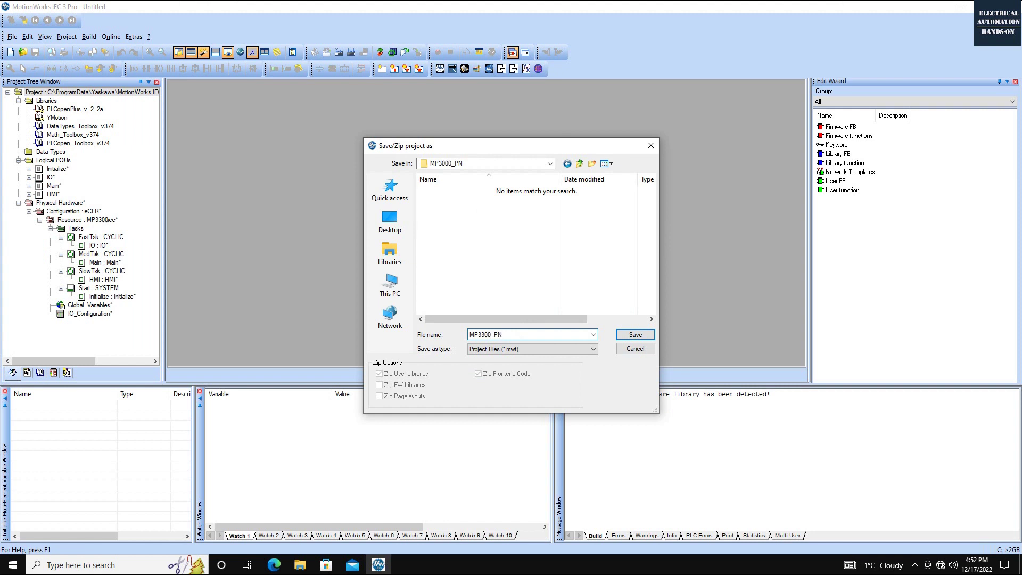
{"action": "left_click", "coordinate": [634, 335]}
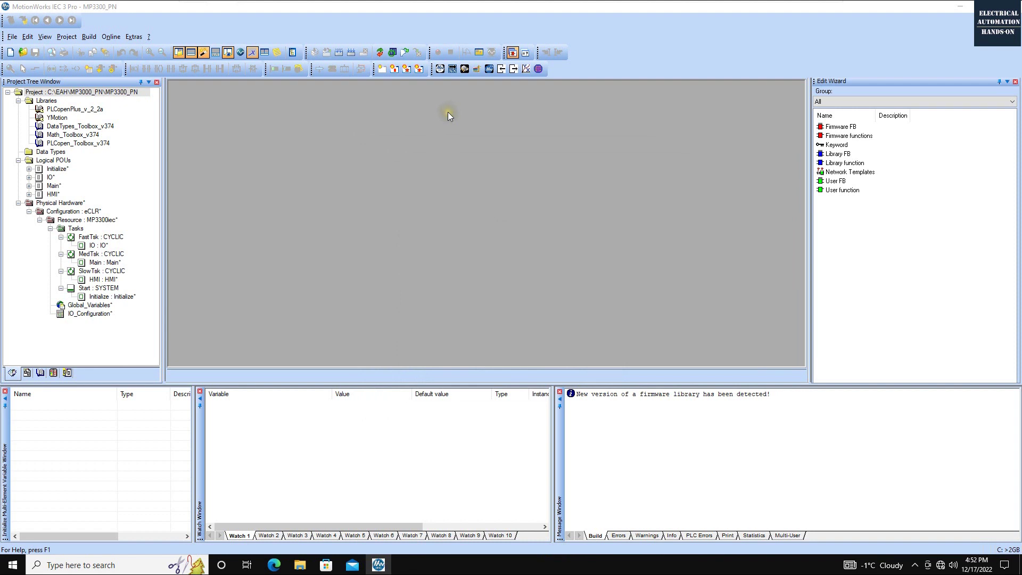
Open the Hardware Configuration, set the controller IP address to 192.168.1.10 and connect to the controller
{"action": "left_click", "coordinate": [440, 69]}
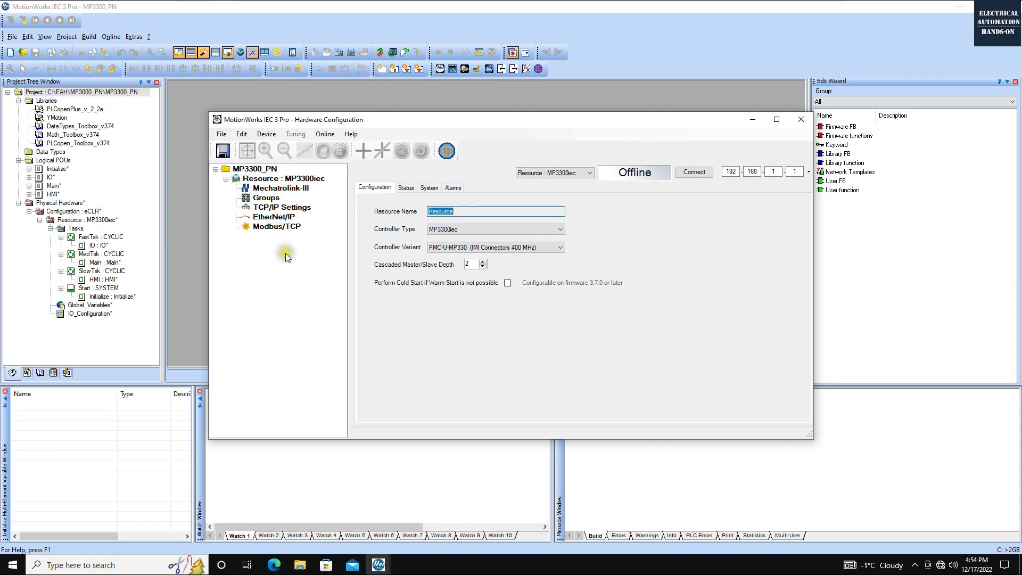
{"action": "left_click", "coordinate": [226, 153]}
{"action": "left_click", "coordinate": [795, 171]}
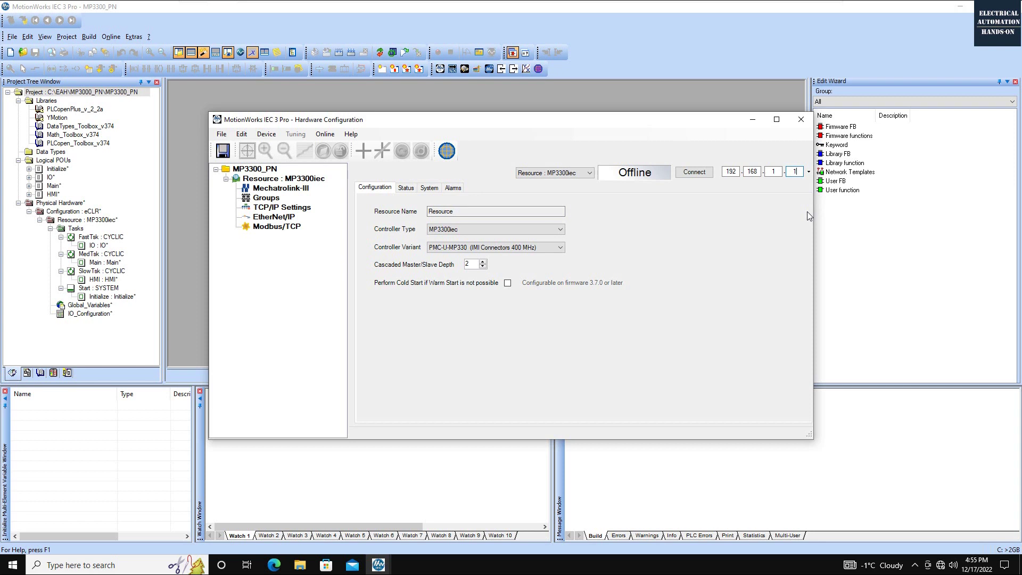
{"action": "type", "text": "0"}
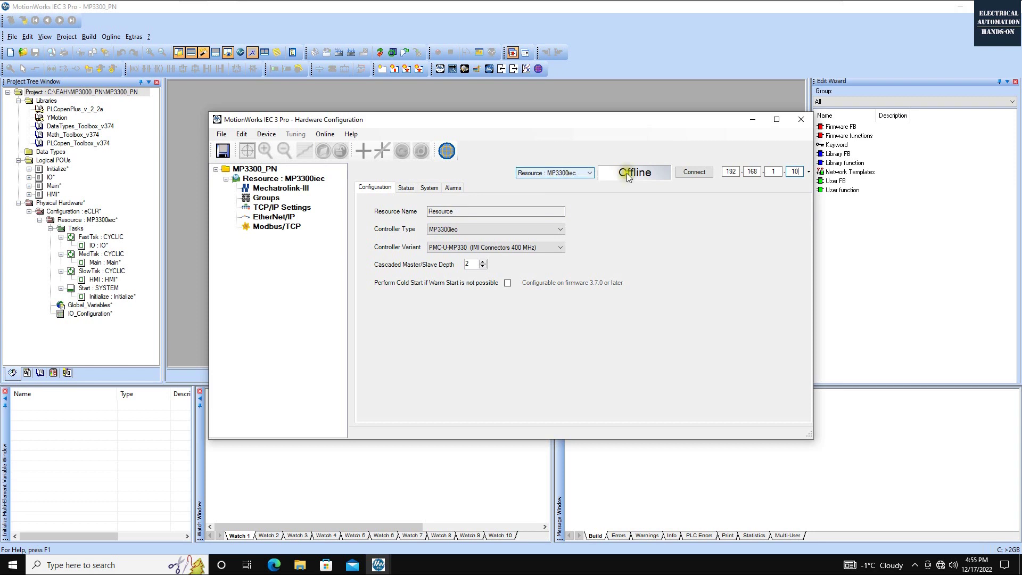
{"action": "left_click", "coordinate": [710, 172]}
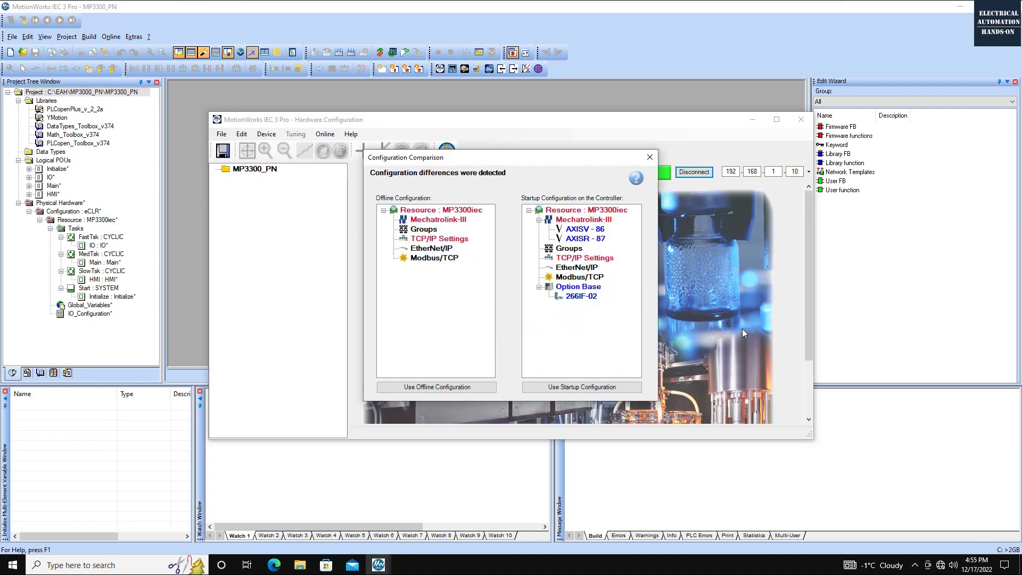
Compare the offline and startup configurations, including Mechatrolink-III and the 266IF-02 device, and adopt the controller's startup configuration
{"action": "mouse_move", "coordinate": [564, 286]}
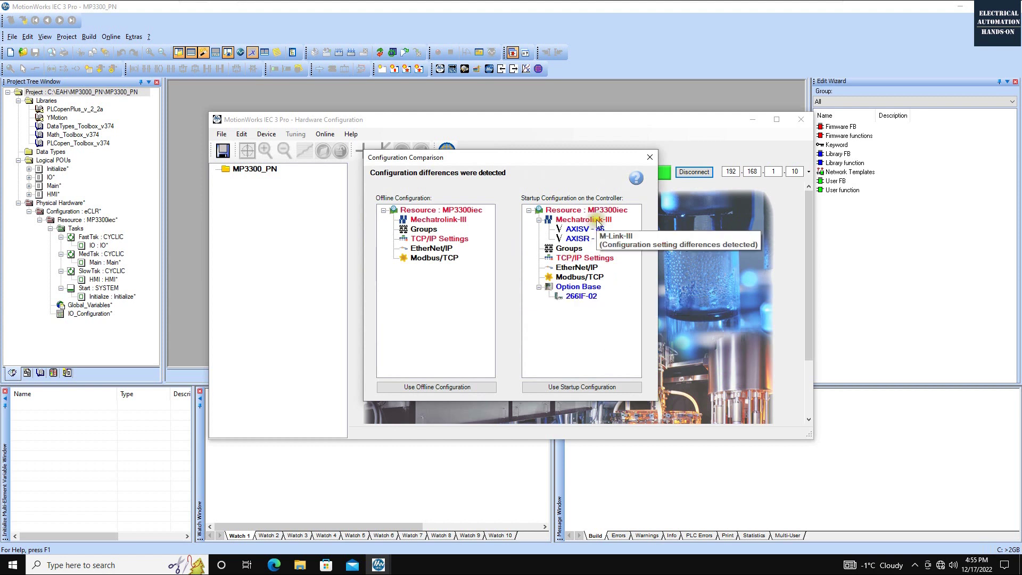
{"action": "mouse_move", "coordinate": [401, 233]}
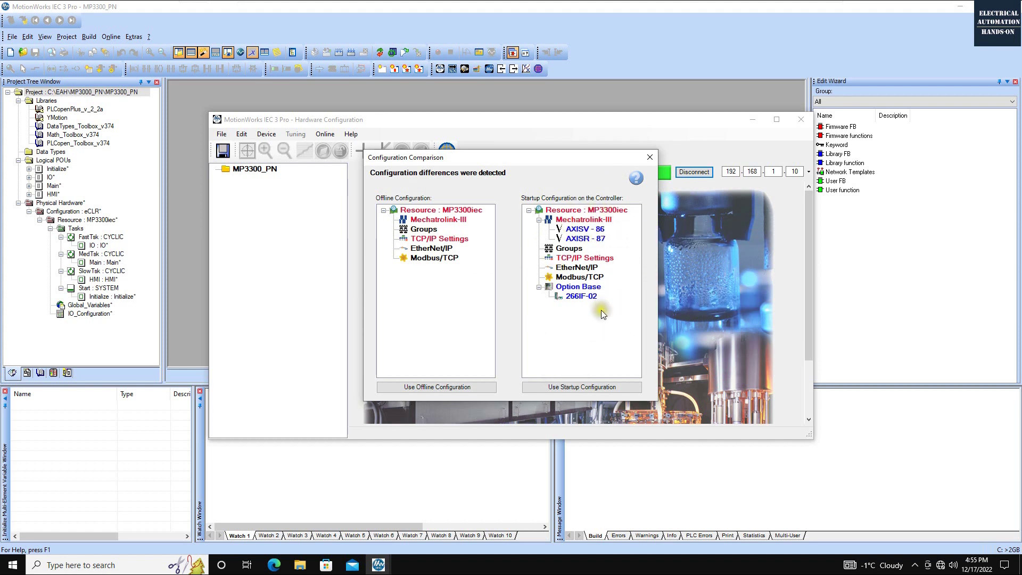
{"action": "left_click", "coordinate": [584, 219]}
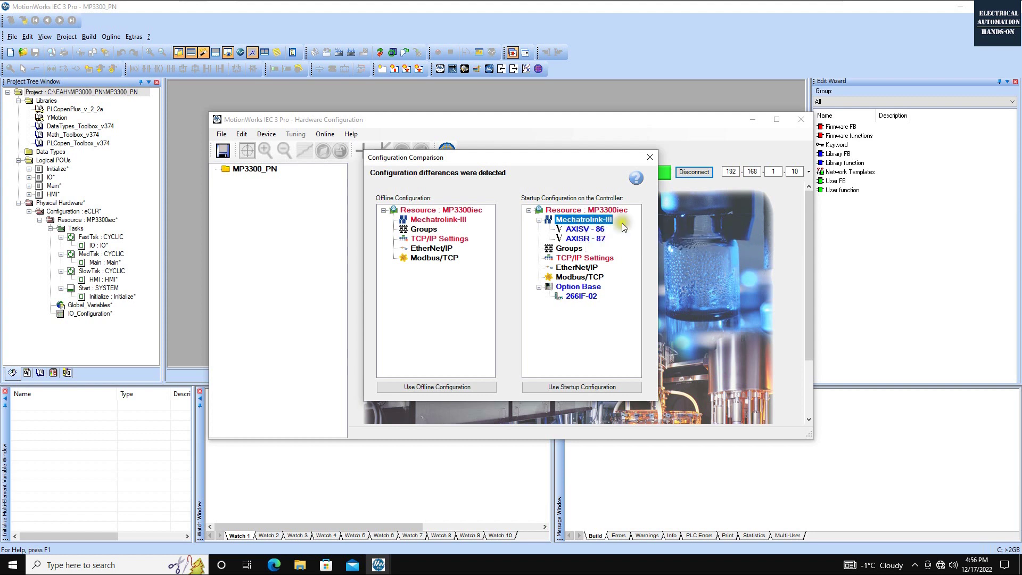
{"action": "left_click", "coordinate": [539, 219]}
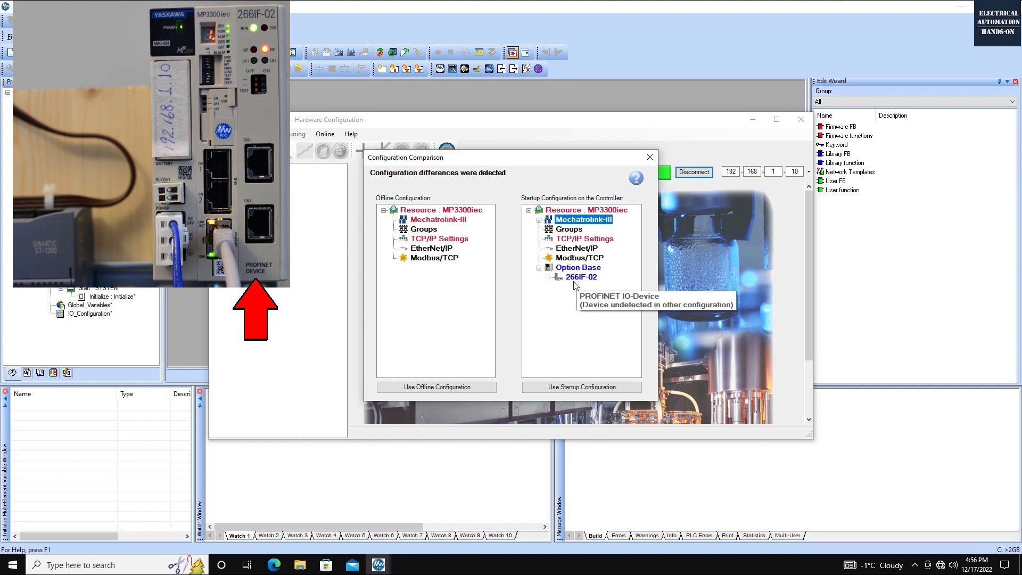
{"action": "left_click", "coordinate": [576, 278]}
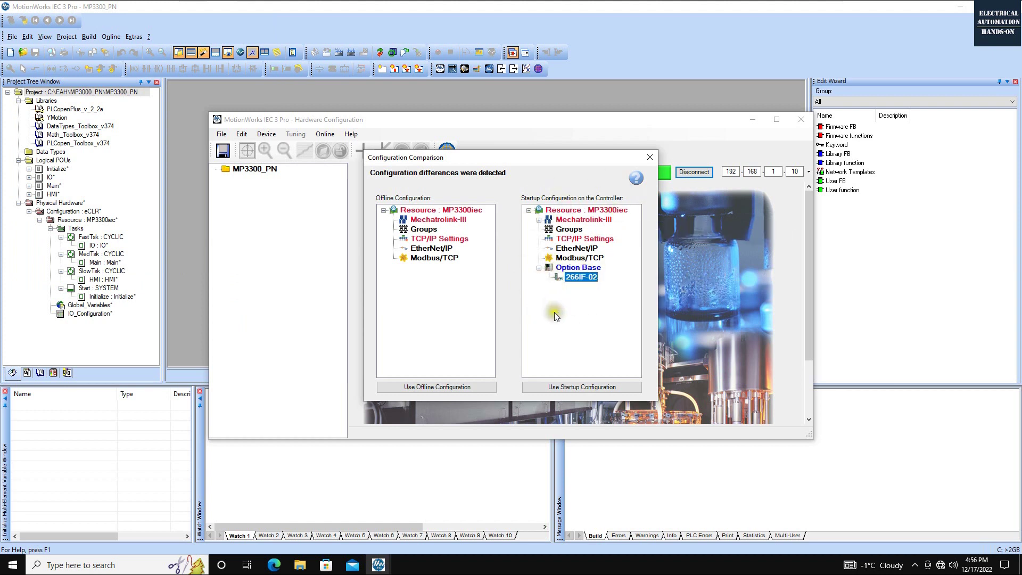
{"action": "left_click", "coordinate": [565, 388]}
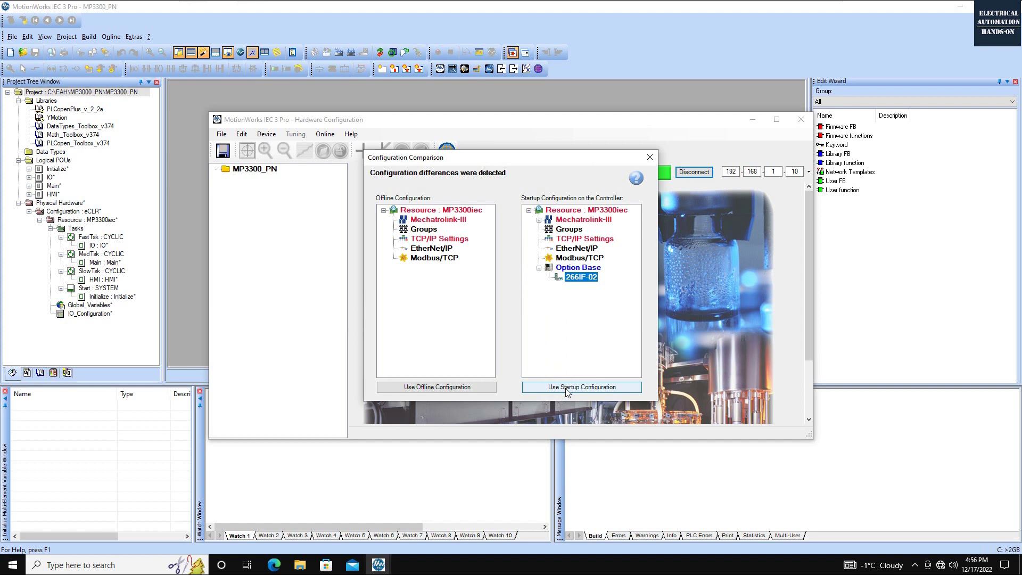
{"action": "left_click", "coordinate": [237, 227]}
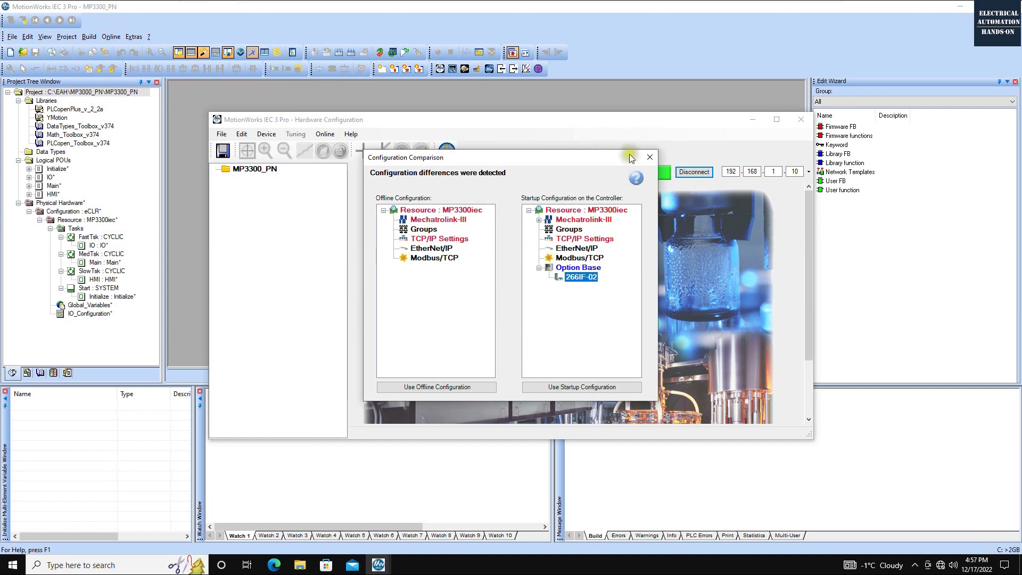
{"action": "left_click", "coordinate": [567, 387]}
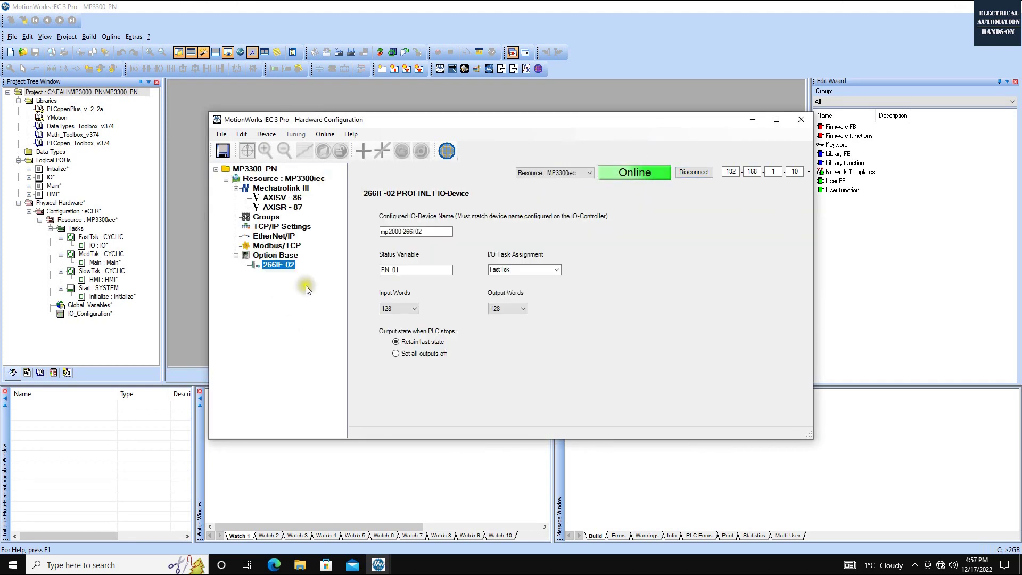
Save the hardware configuration containing the 266IF-02 PROFINET IO-Device and acknowledge the completed save
{"action": "left_click", "coordinate": [242, 256]}
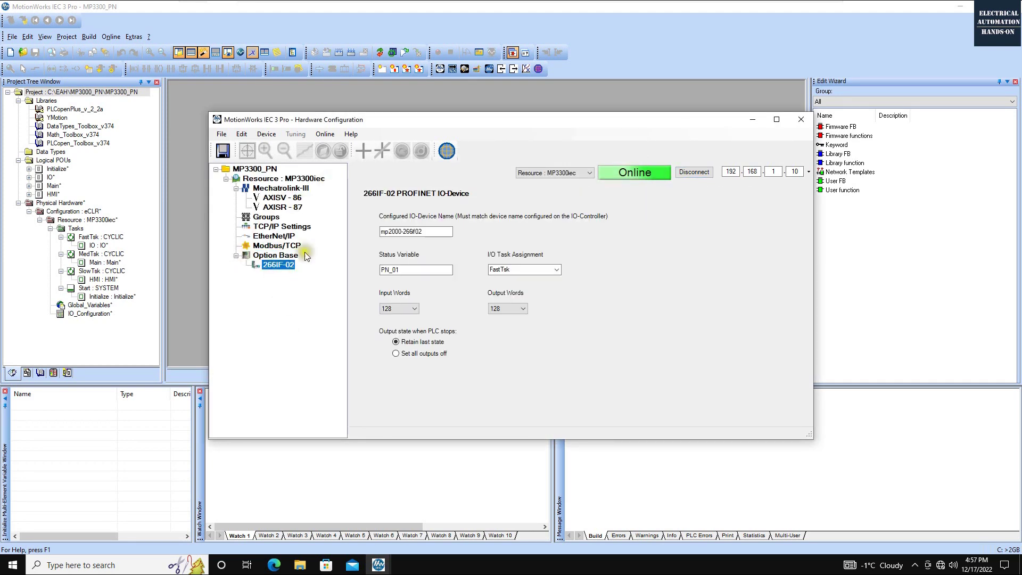
{"action": "left_click", "coordinate": [223, 151]}
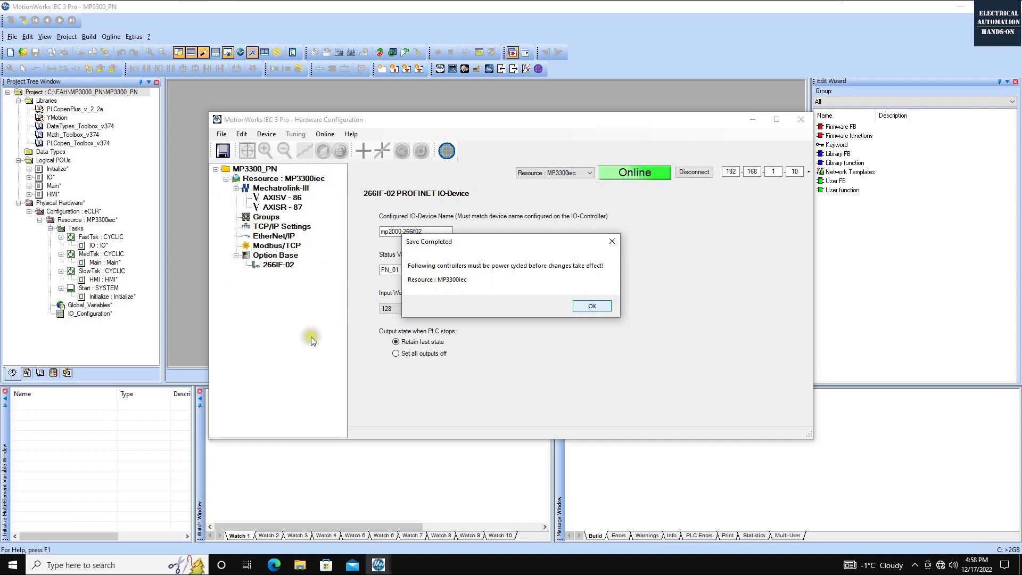
{"action": "left_click", "coordinate": [592, 305]}
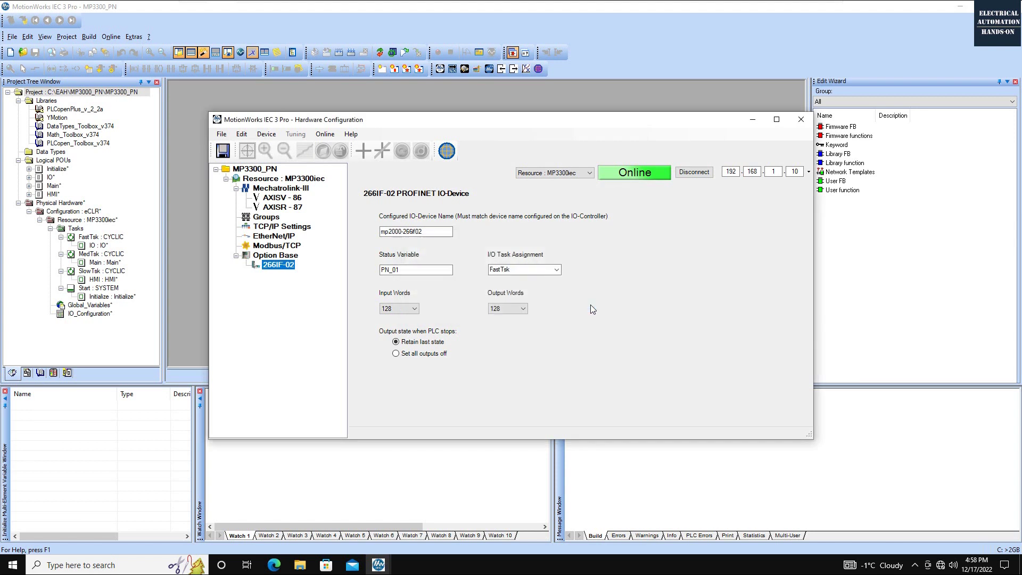
Reboot the controller at 192.168.1.10, confirm the connection loss, and reconnect to it after the restart
{"action": "left_click", "coordinate": [325, 135]}
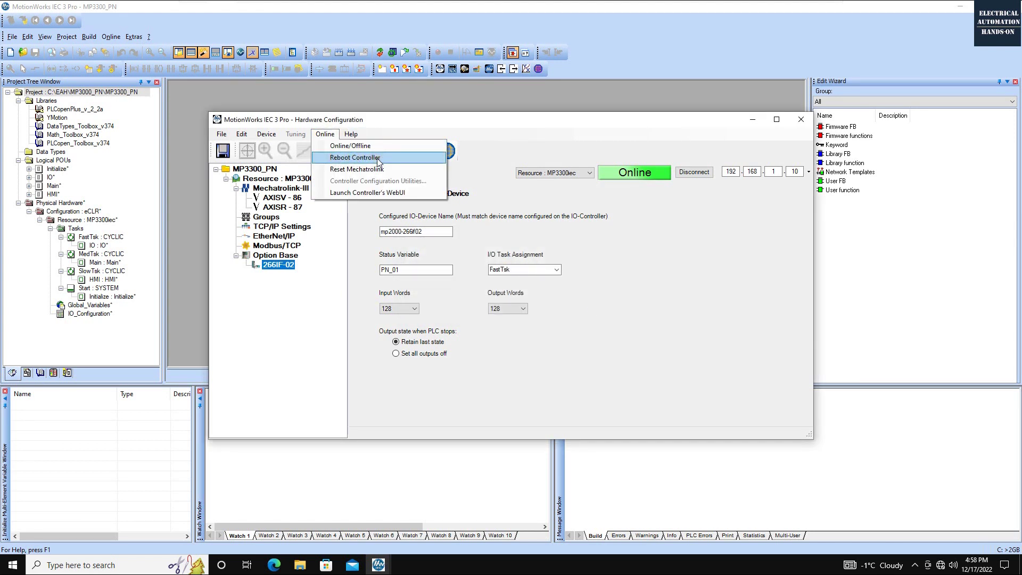
{"action": "left_click", "coordinate": [379, 160]}
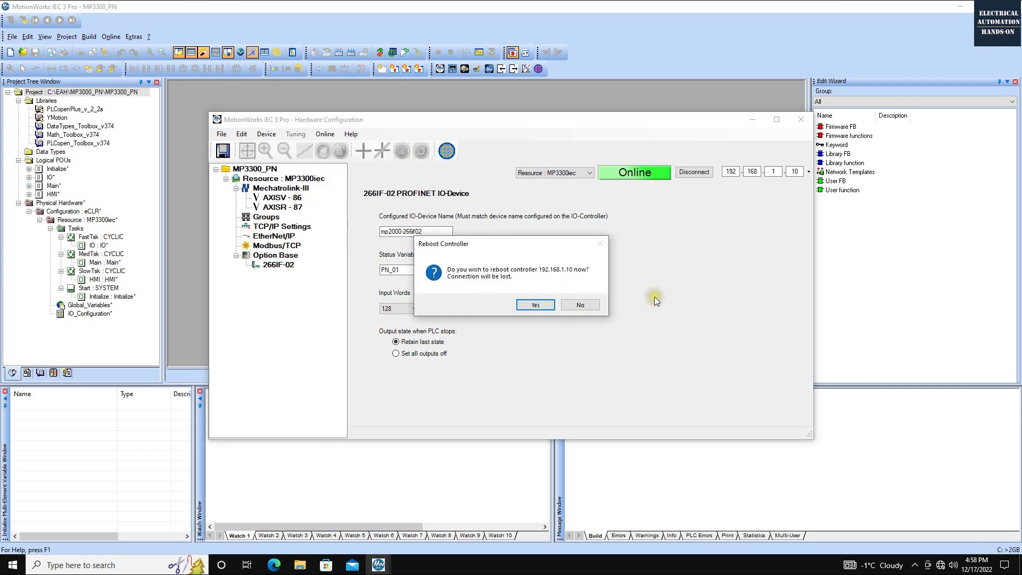
{"action": "left_click", "coordinate": [534, 305]}
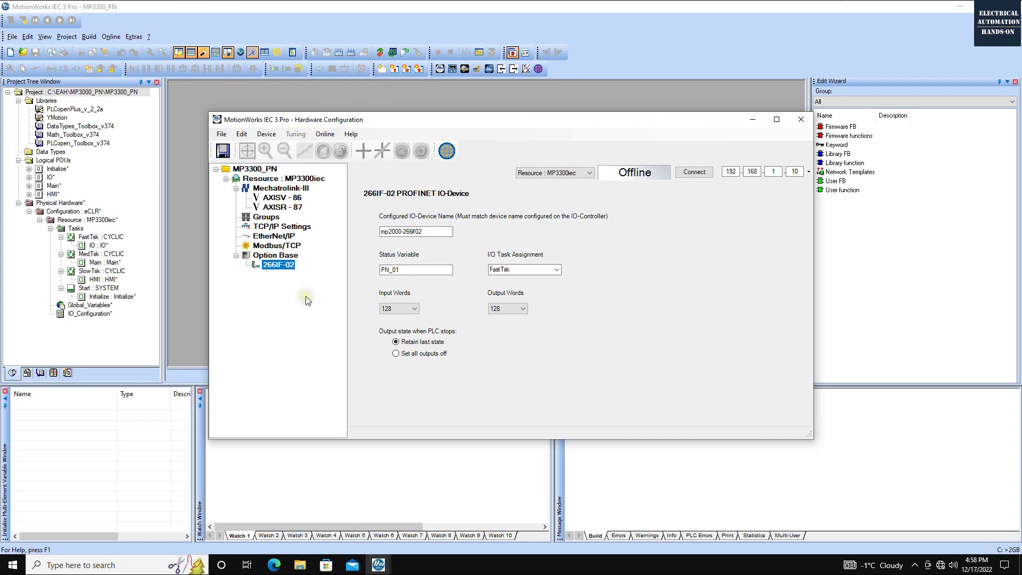
{"action": "left_click", "coordinate": [694, 173]}
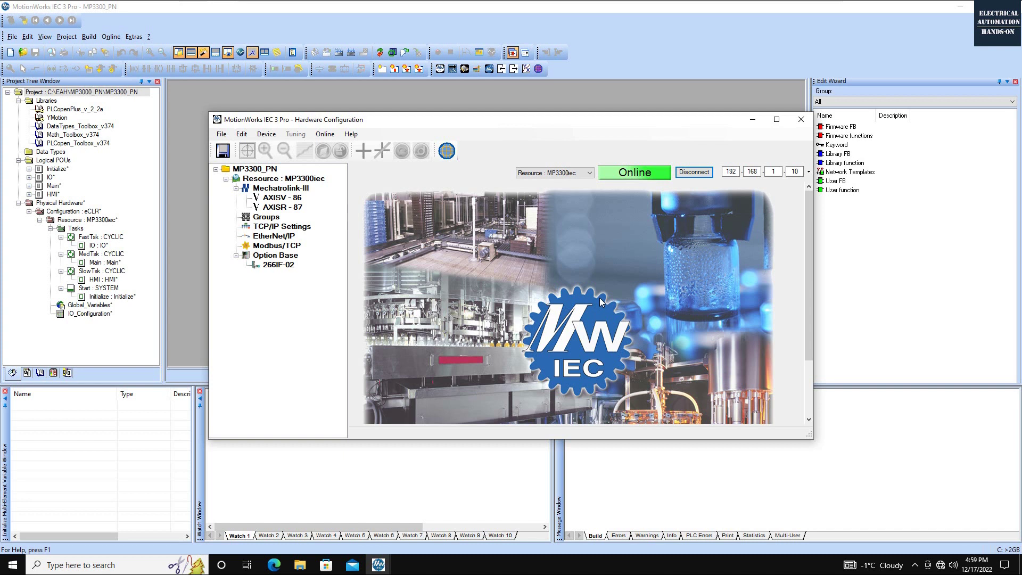
Display the 266IF-02 device settings under the Option Base and disconnect from the controller to edit them offline
{"action": "left_click", "coordinate": [240, 254]}
{"action": "left_click", "coordinate": [275, 263]}
{"action": "left_click", "coordinate": [271, 265]}
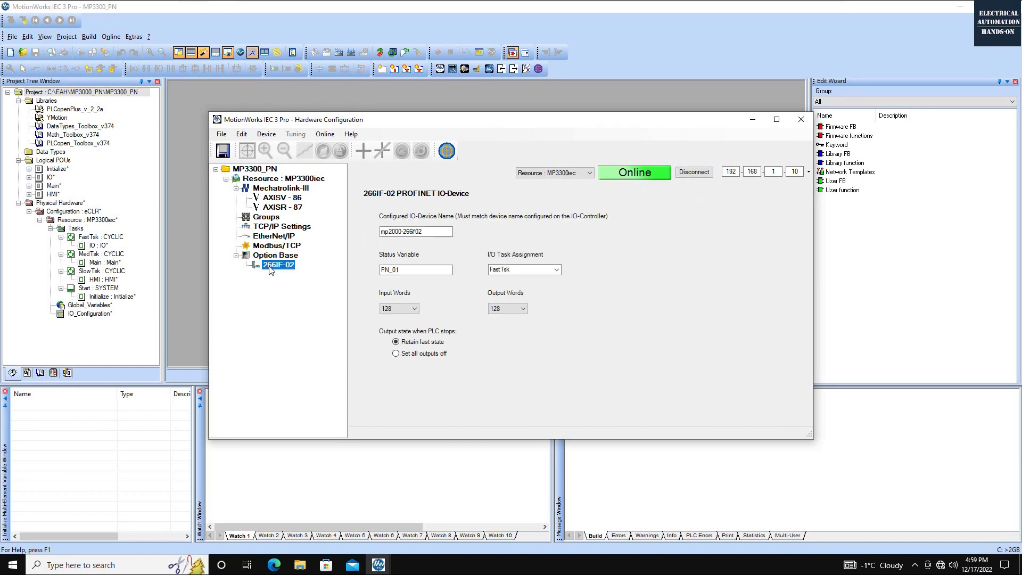
{"action": "left_click", "coordinate": [696, 176]}
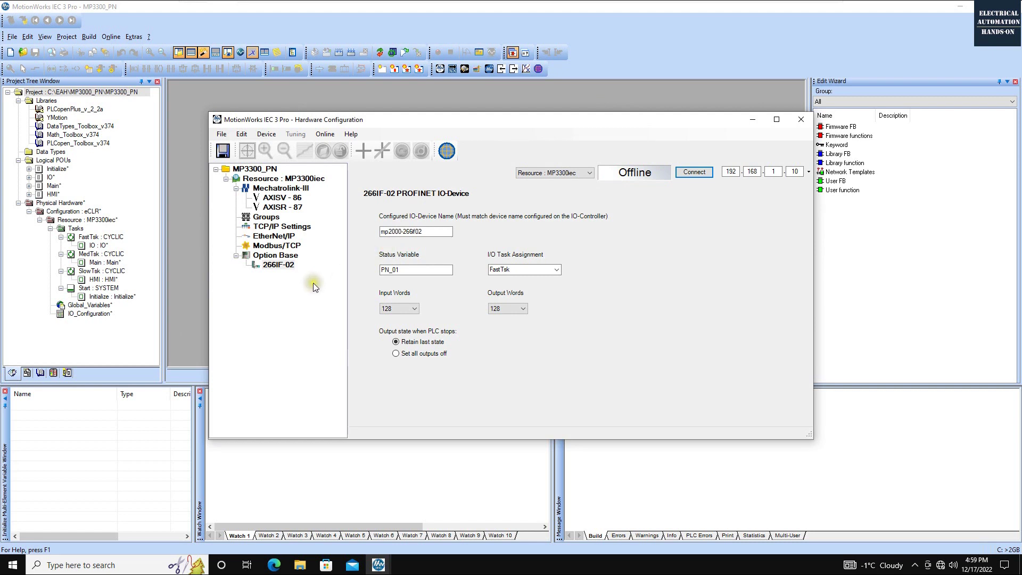
{"action": "left_click", "coordinate": [276, 267]}
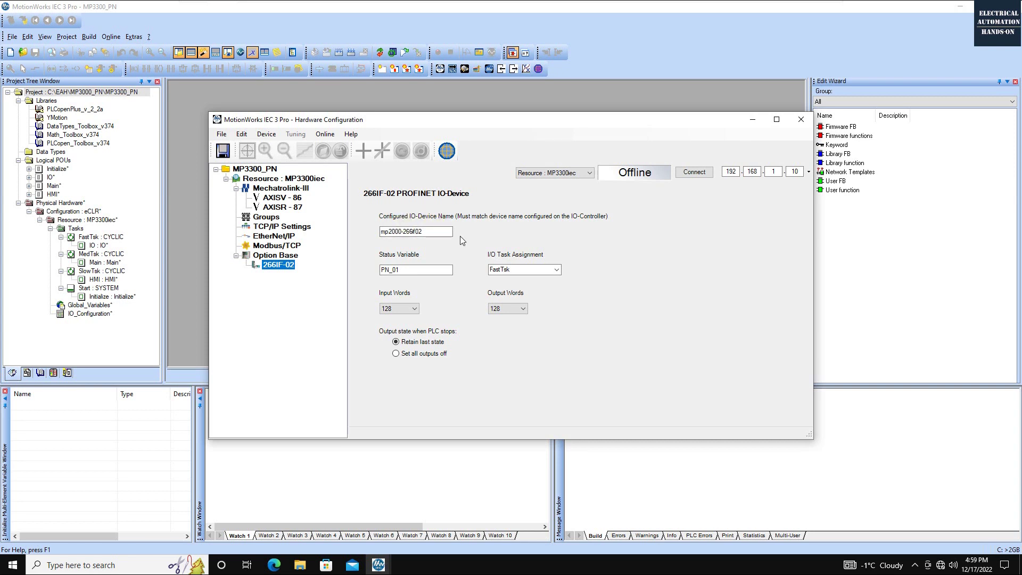
Check the 266IF-02's configured IO-Device name against the PROFINET device name set on the IO-Controller
{"action": "key", "text": "Tab"}
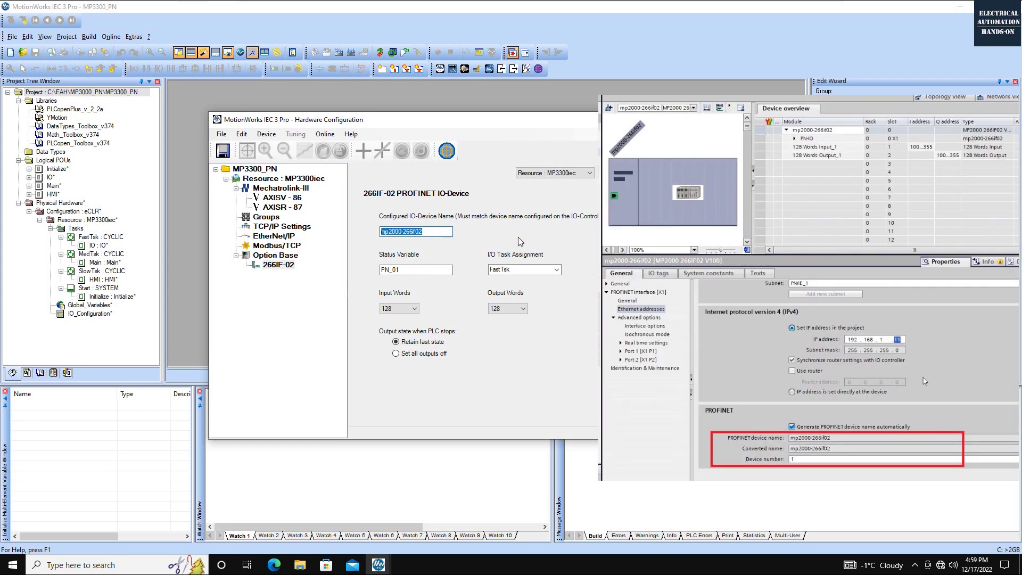
{"action": "left_click", "coordinate": [442, 233]}
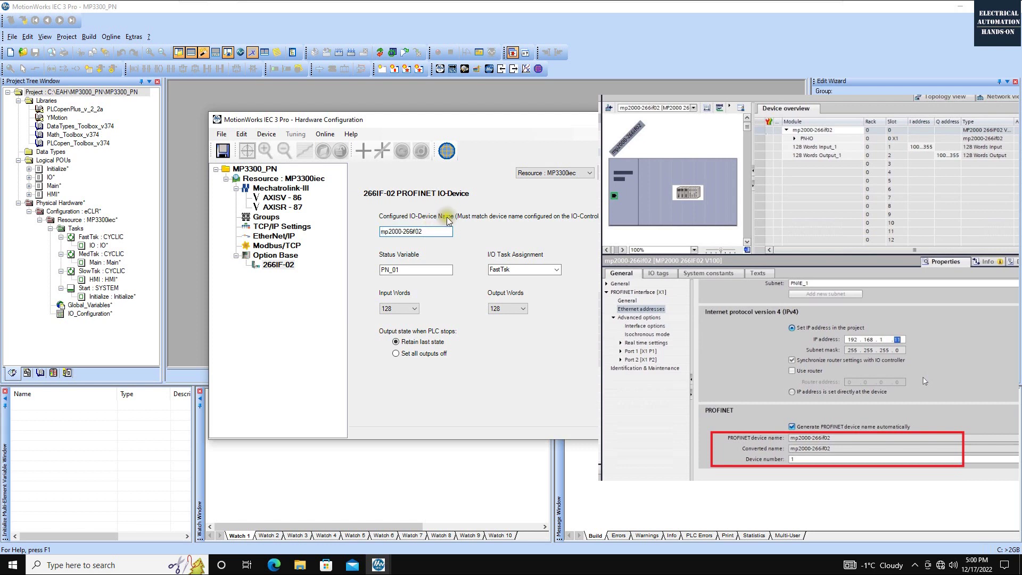
{"action": "left_click_drag", "start_coordinate": [425, 233], "coordinate": [330, 235]}
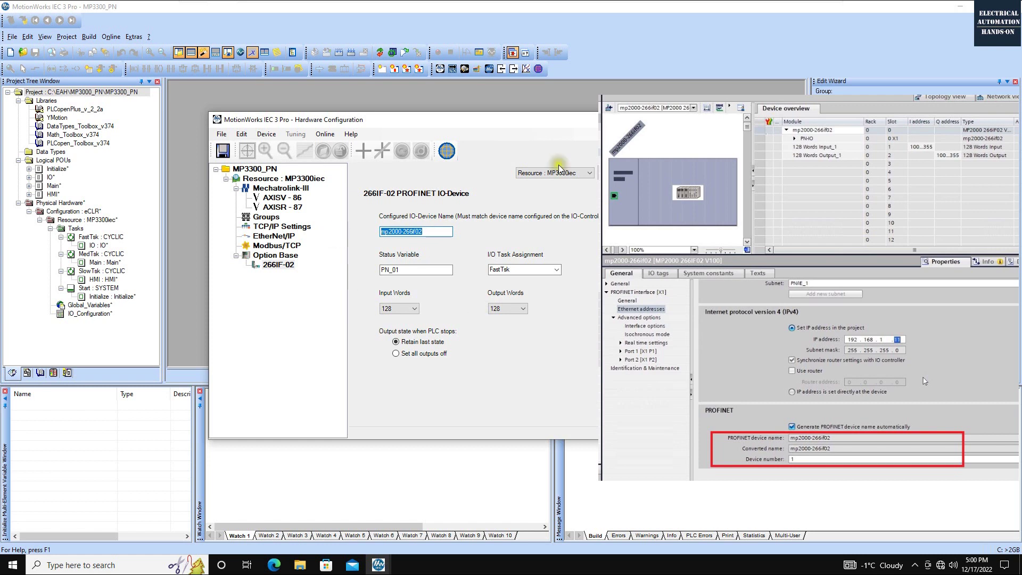
{"action": "double_click", "coordinate": [282, 255]}
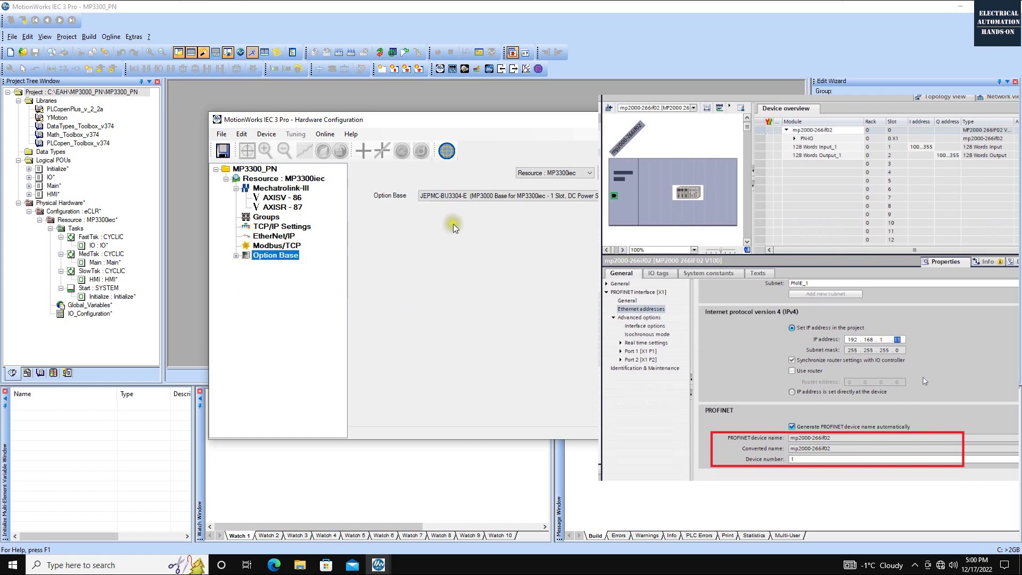
{"action": "left_click", "coordinate": [236, 255]}
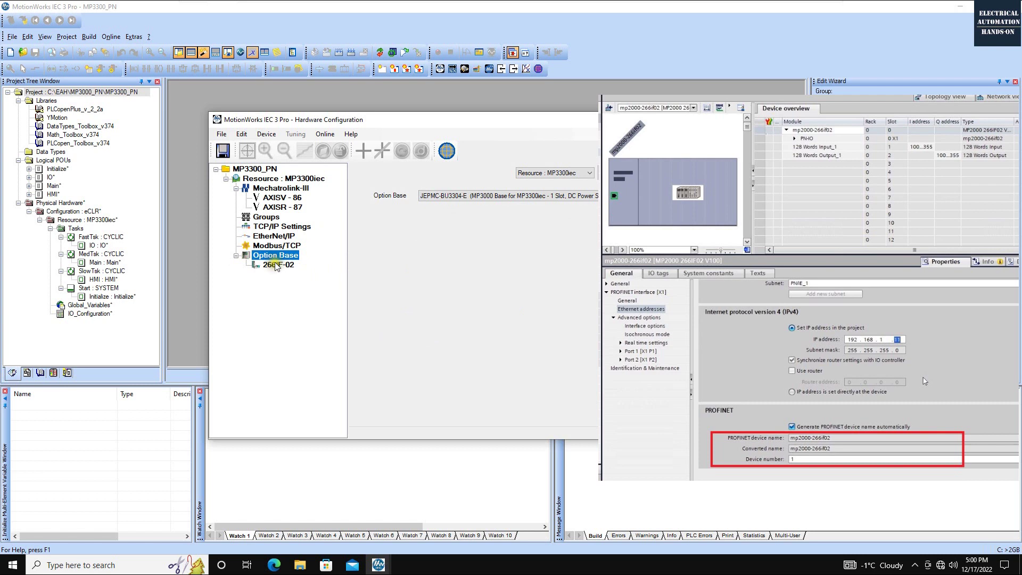
{"action": "left_click", "coordinate": [277, 265]}
{"action": "left_click", "coordinate": [445, 222]}
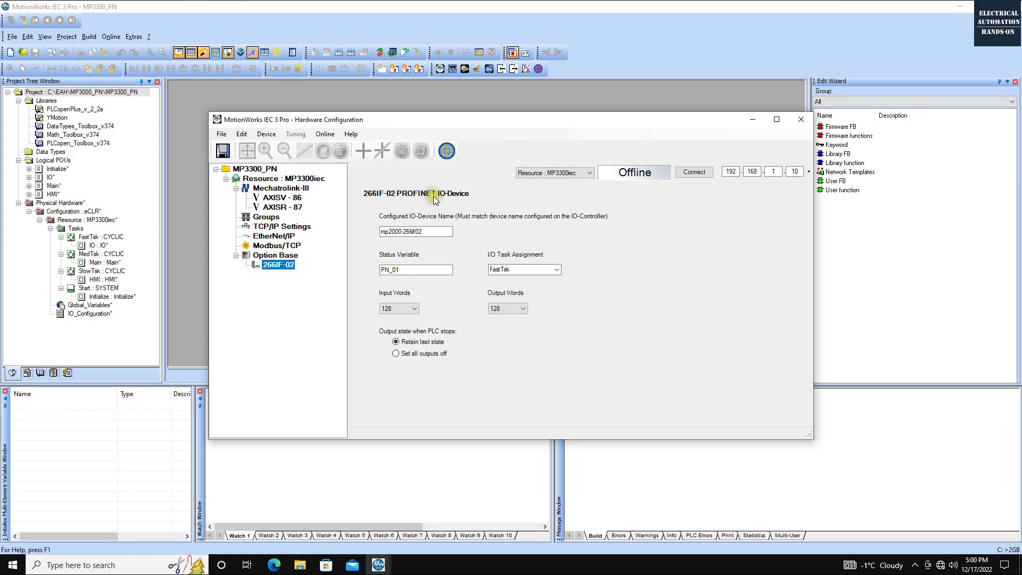
{"action": "left_click", "coordinate": [432, 232]}
{"action": "double_click", "coordinate": [433, 233]}
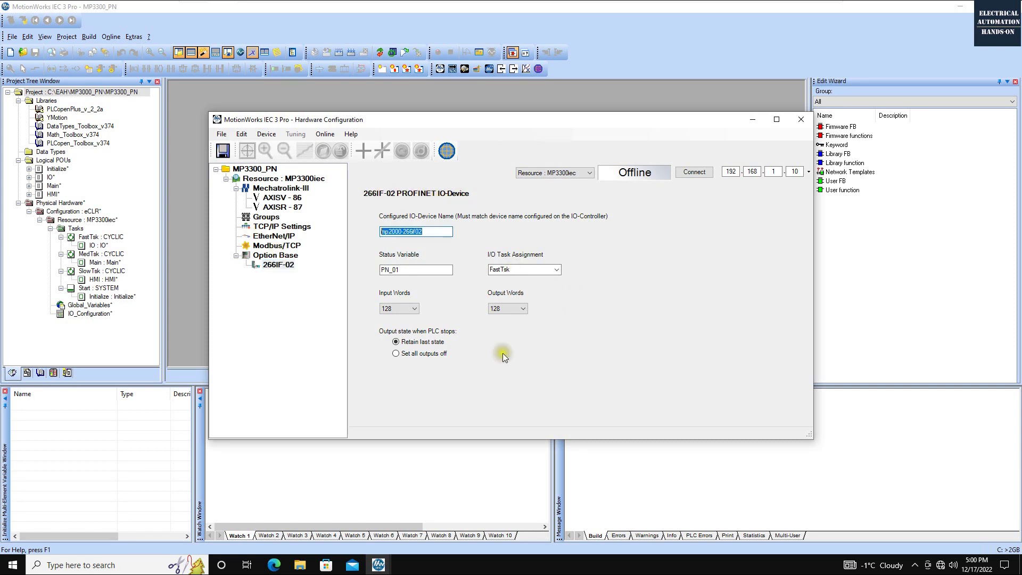
{"action": "left_click", "coordinate": [432, 232]}
{"action": "double_click", "coordinate": [426, 232]}
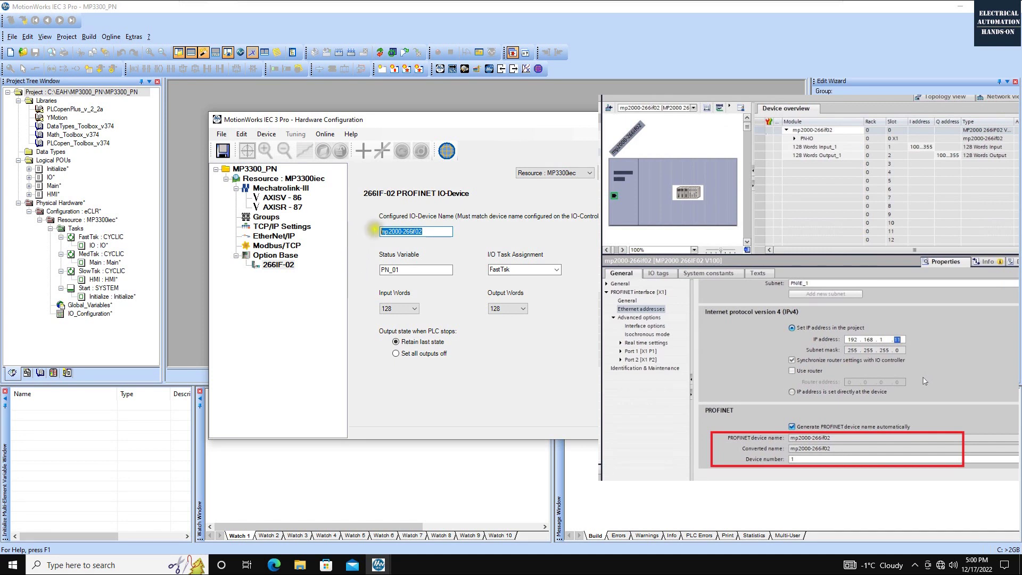
{"action": "left_click", "coordinate": [434, 231]}
{"action": "left_click_drag", "start_coordinate": [434, 230], "coordinate": [330, 229]}
{"action": "left_click", "coordinate": [416, 233]}
Rename the 266IF-02 status variable to PROFINET_01 and keep FastTsk as its I/O task assignment
{"action": "left_click", "coordinate": [398, 270]}
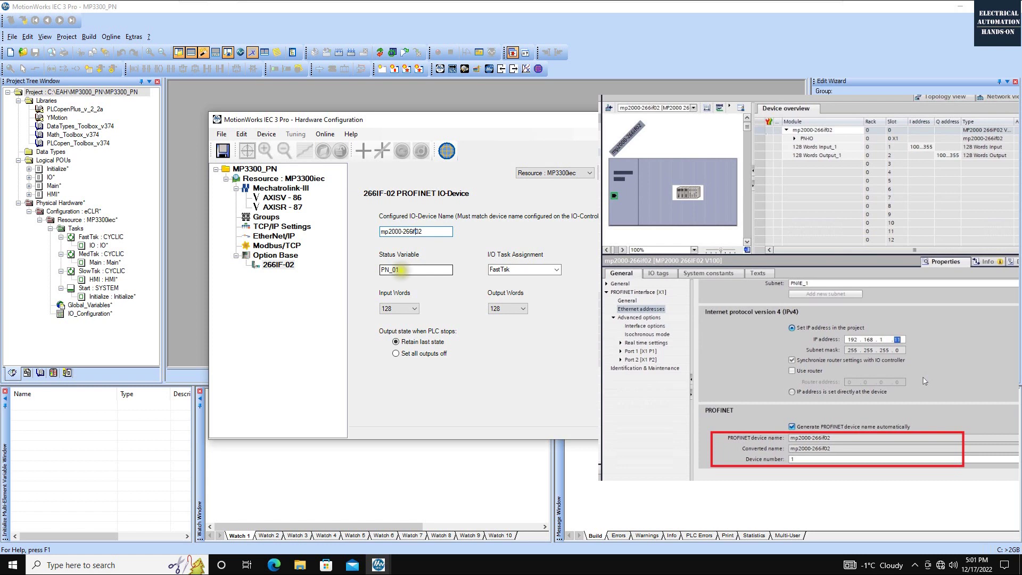
{"action": "double_click", "coordinate": [394, 270]}
{"action": "type", "text": "PROFINET_01"}
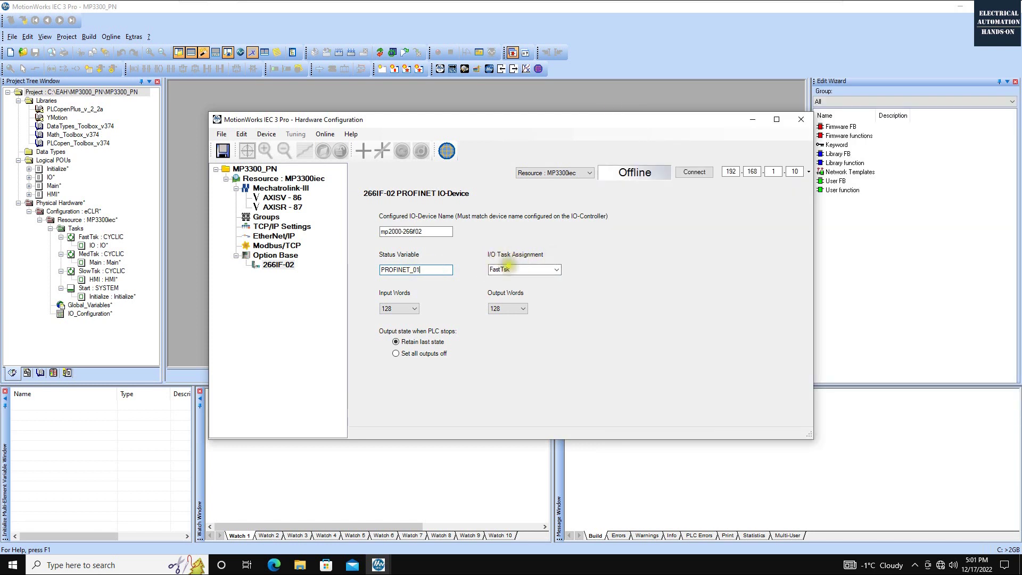
{"action": "left_click", "coordinate": [557, 270]}
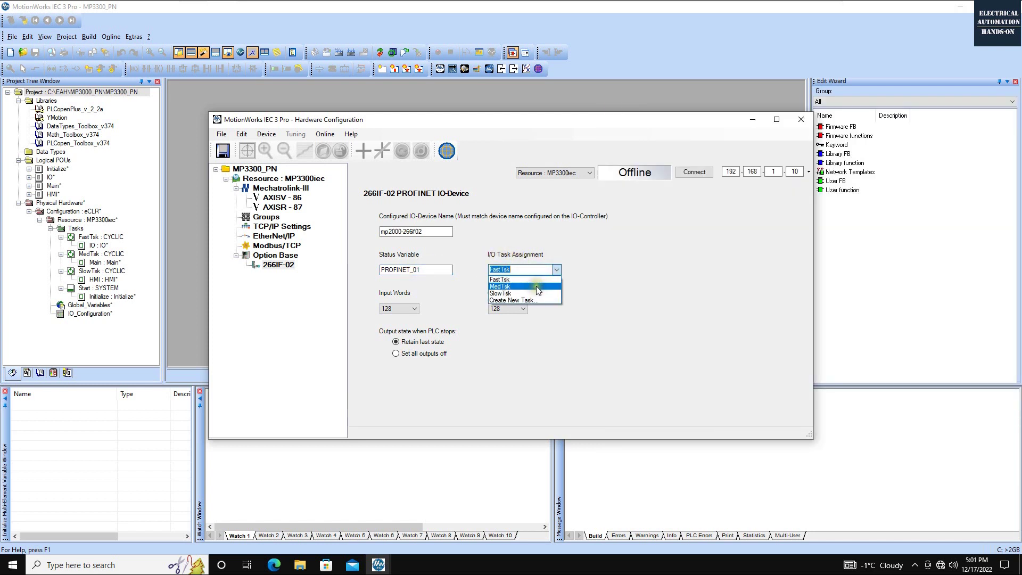
{"action": "left_click", "coordinate": [660, 282]}
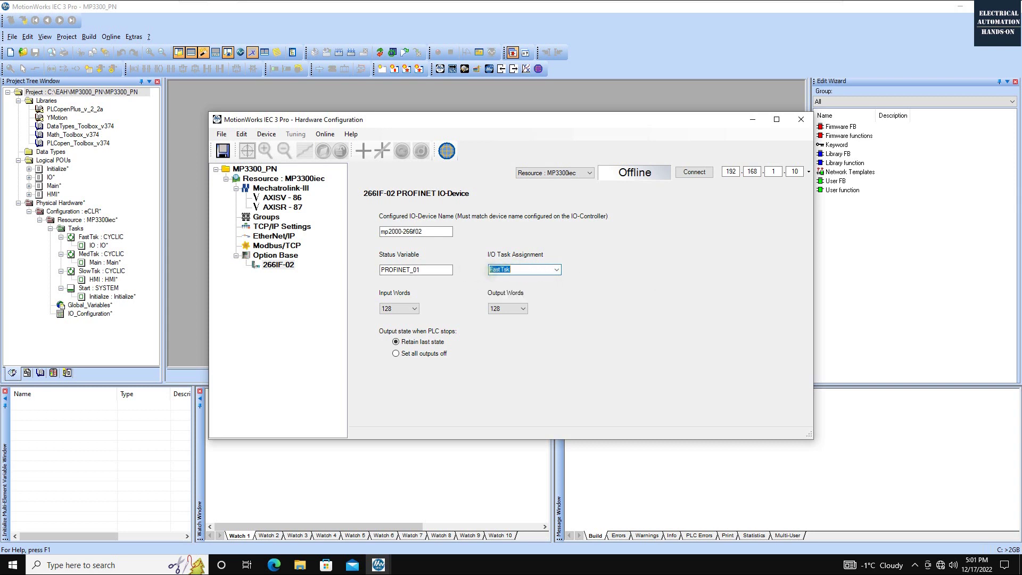
Set the interval of the FastTsk cyclic task to 4 ms in its task settings and apply it
{"action": "double_click", "coordinate": [92, 240]}
{"action": "double_click", "coordinate": [92, 239]}
{"action": "right_click", "coordinate": [91, 240]}
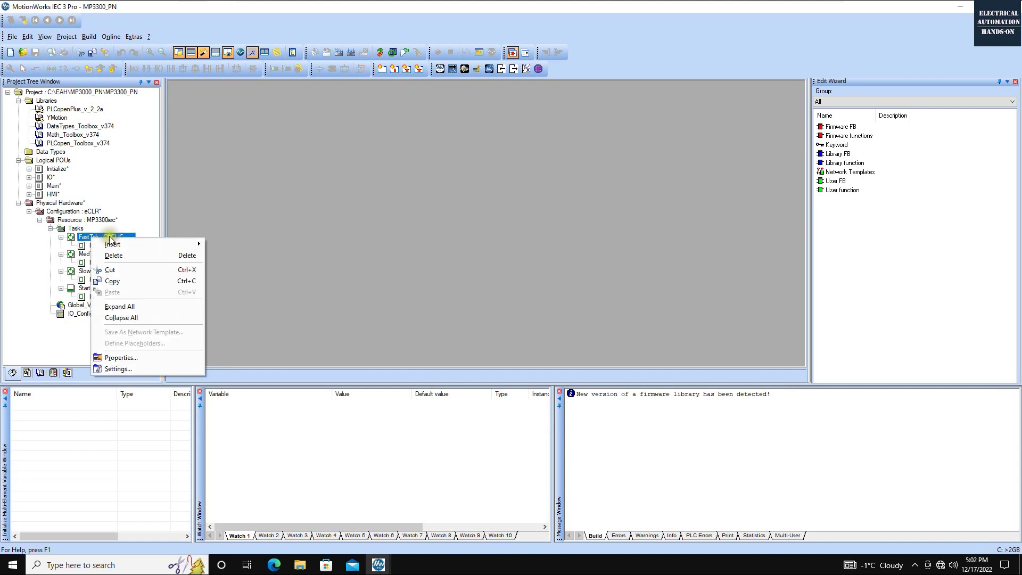
{"action": "left_click", "coordinate": [118, 368]}
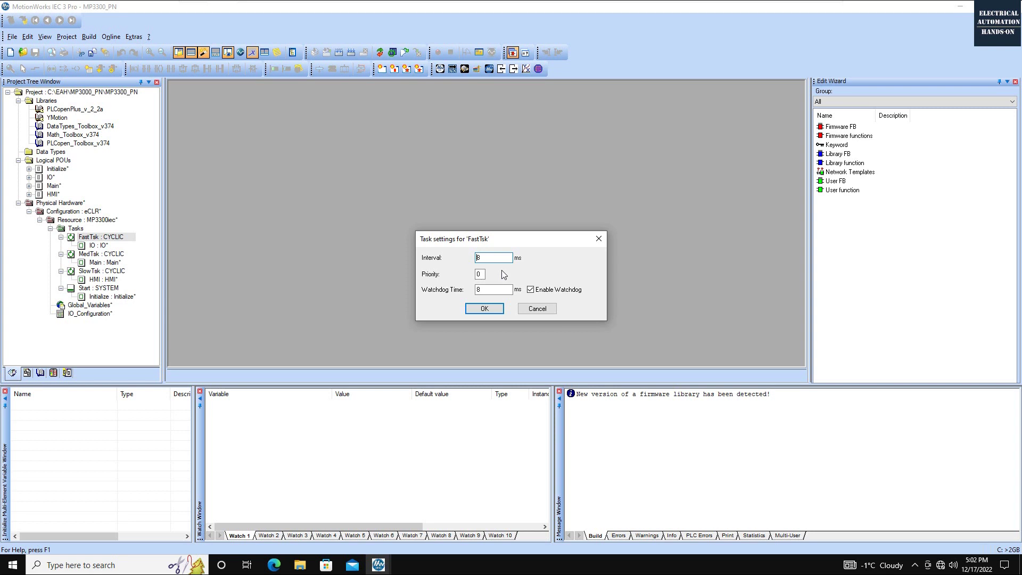
{"action": "double_click", "coordinate": [481, 258]}
{"action": "type", "text": "4"}
{"action": "key", "text": "Tab"}
{"action": "key", "text": "Tab"}
{"action": "left_click", "coordinate": [484, 310]}
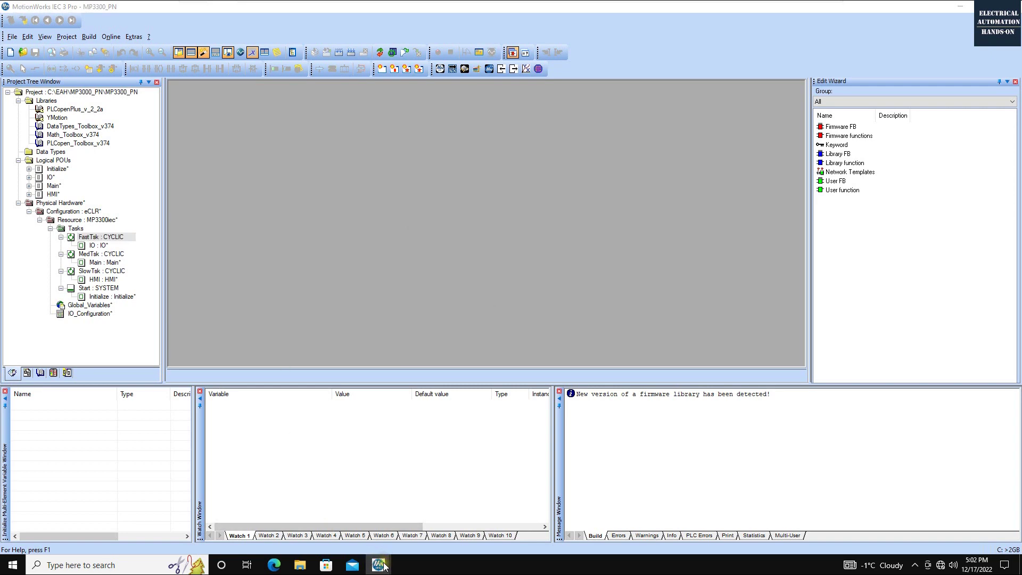
Return to the Hardware Configuration and examine the available Input Words sizes for the 266IF-02 device
{"action": "mouse_move", "coordinate": [378, 564]}
{"action": "left_click", "coordinate": [428, 506]}
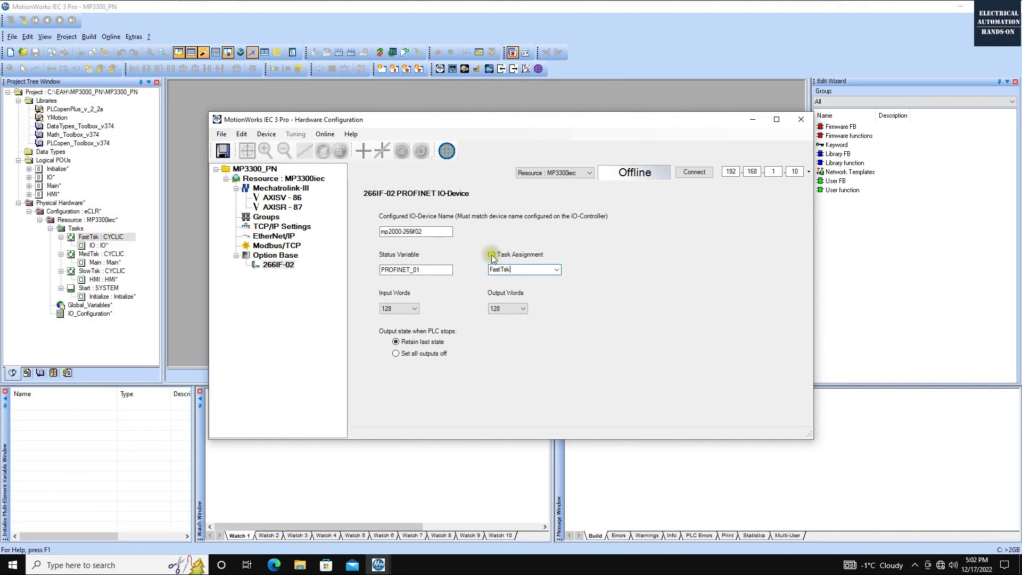
{"action": "left_click", "coordinate": [413, 308]}
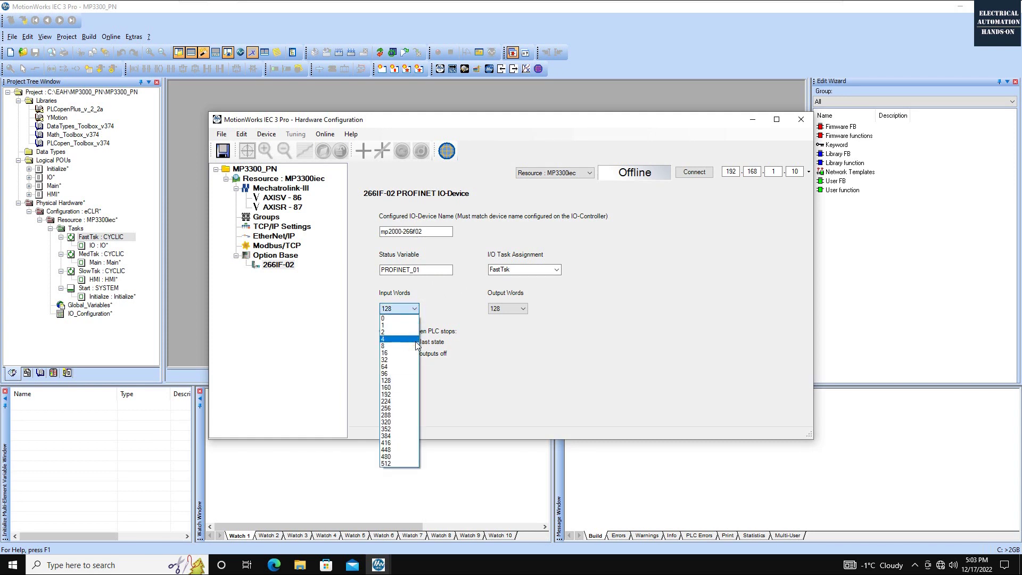
{"action": "left_click", "coordinate": [404, 455]}
{"action": "left_click", "coordinate": [401, 309]}
{"action": "left_click", "coordinate": [405, 299]}
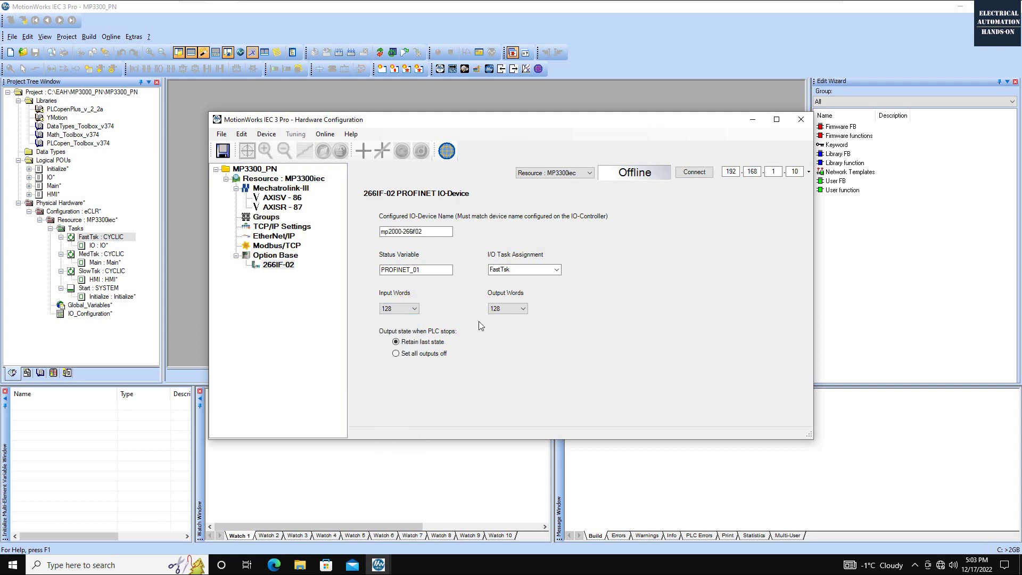
{"action": "left_click", "coordinate": [415, 309]}
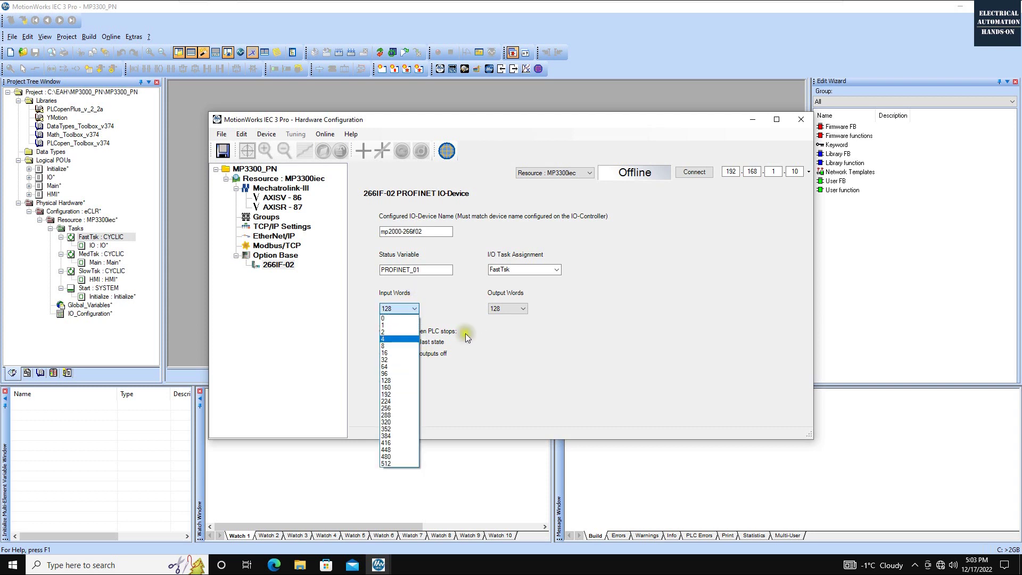
{"action": "left_click", "coordinate": [481, 315]}
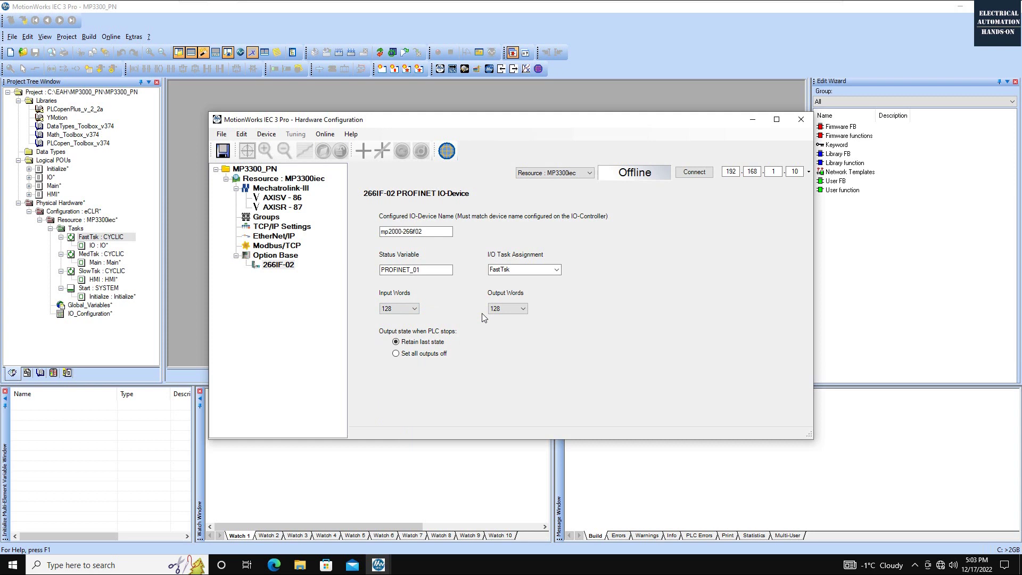
{"action": "left_click", "coordinate": [397, 311]}
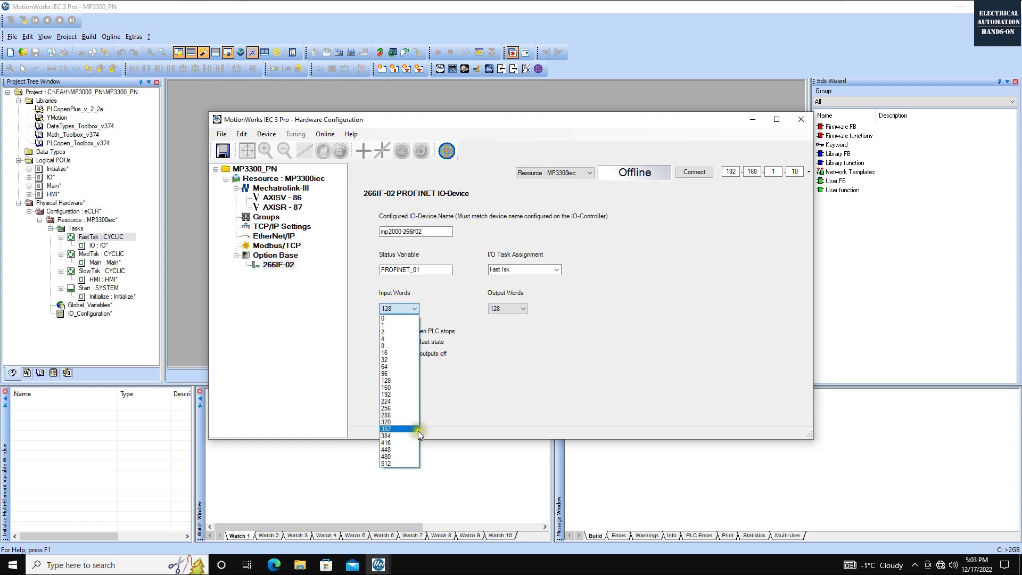
{"action": "left_click", "coordinate": [574, 357]}
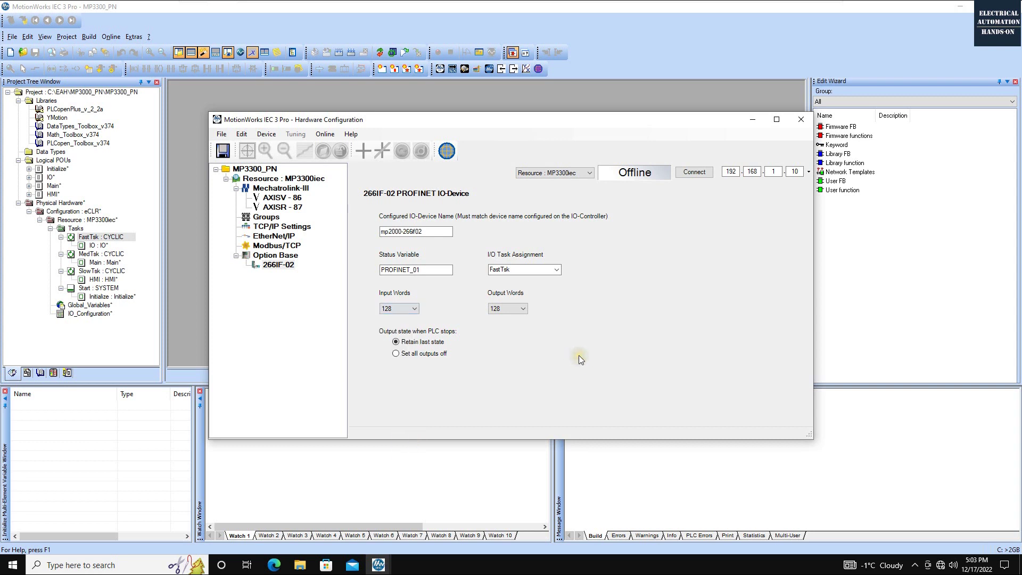
Set Output Words to 128, choose to set all outputs off when the PLC stops, and save the hardware configuration
{"action": "left_click", "coordinate": [521, 309]}
{"action": "left_click", "coordinate": [503, 380]}
{"action": "left_click", "coordinate": [408, 352]}
{"action": "left_click", "coordinate": [222, 152]}
Connect to the controller, adopt the offline configuration, and save it to the controller, dismissing the save notice
{"action": "left_click", "coordinate": [706, 174]}
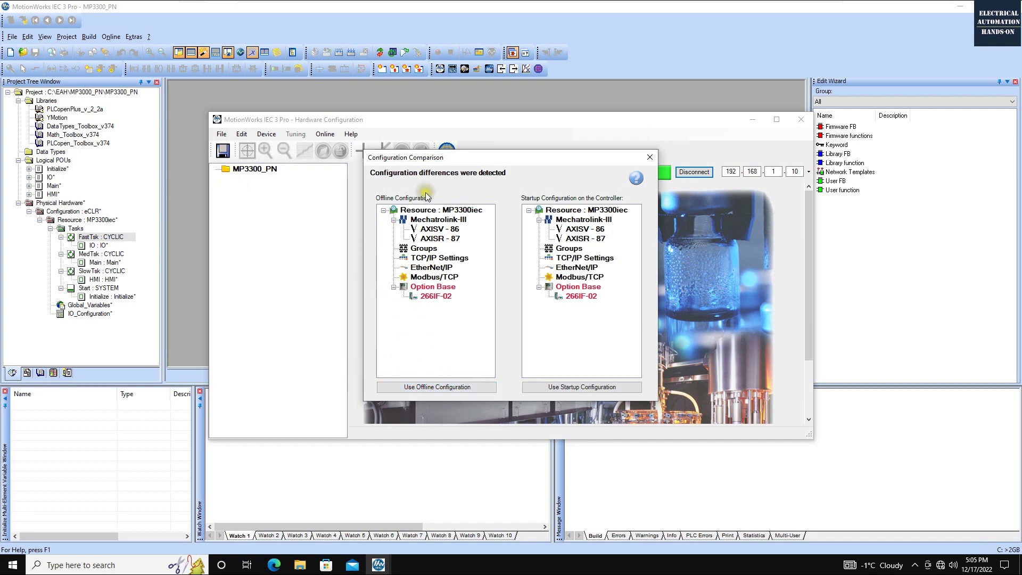
{"action": "left_click", "coordinate": [445, 387]}
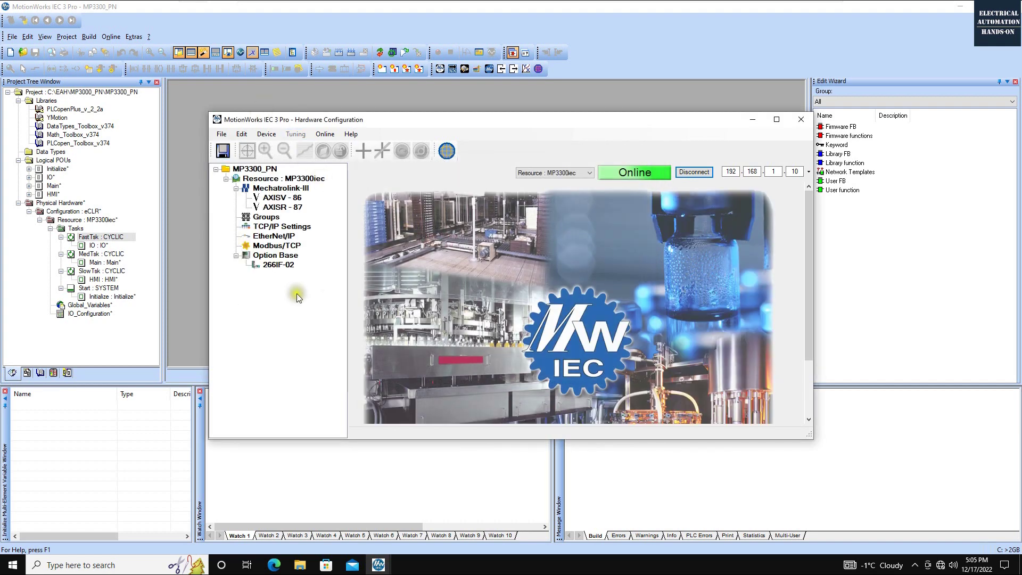
{"action": "left_click", "coordinate": [222, 150]}
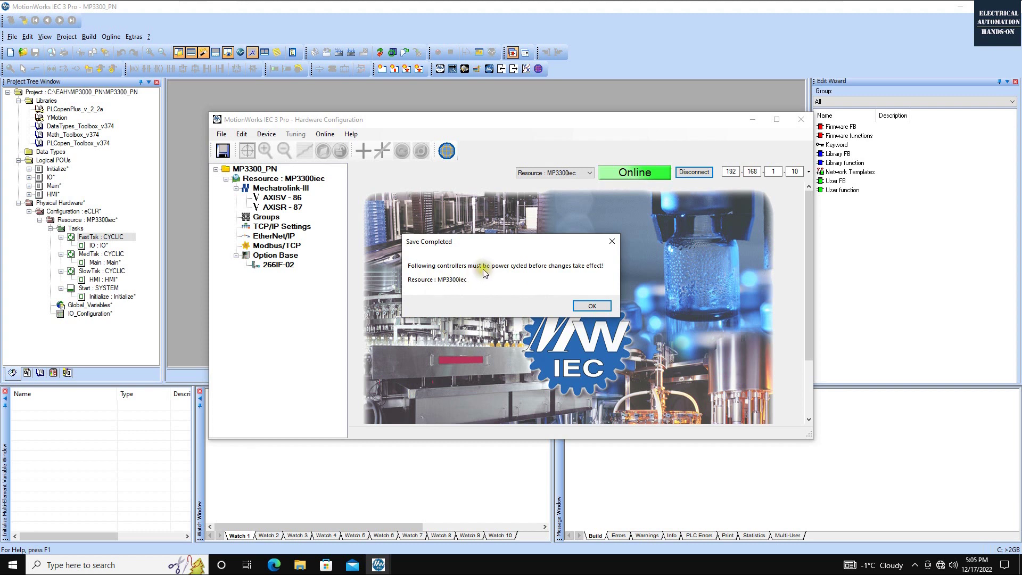
{"action": "left_click", "coordinate": [617, 243]}
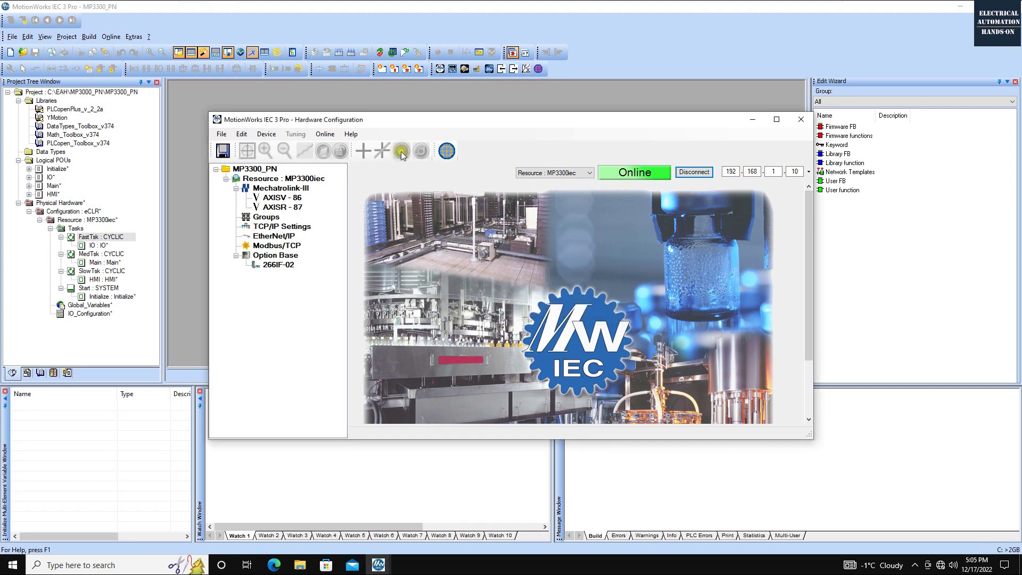
Reboot the controller from the Hardware Configuration and confirm the reboot
{"action": "left_click", "coordinate": [324, 134]}
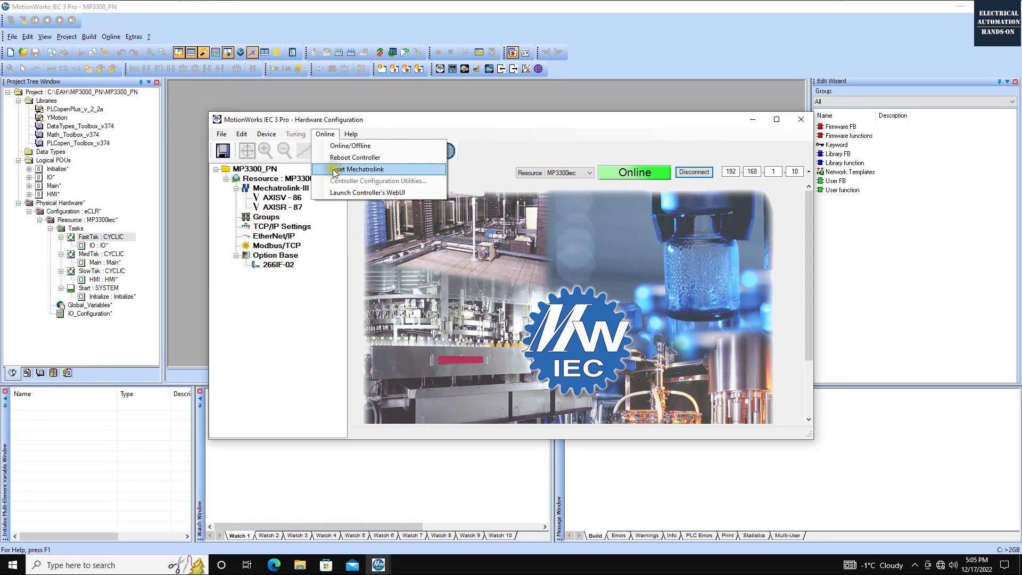
{"action": "left_click", "coordinate": [347, 158]}
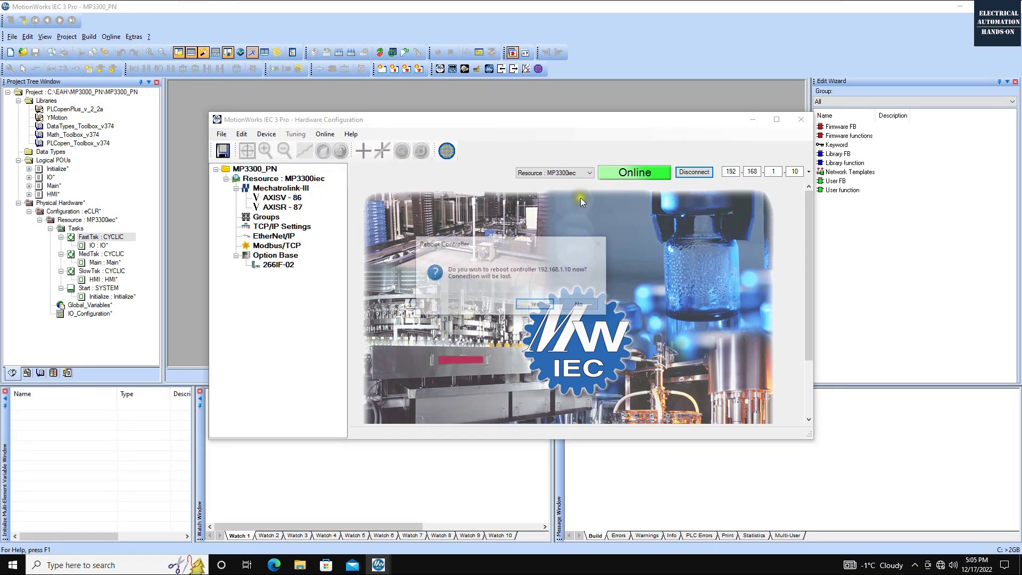
{"action": "left_click", "coordinate": [536, 309]}
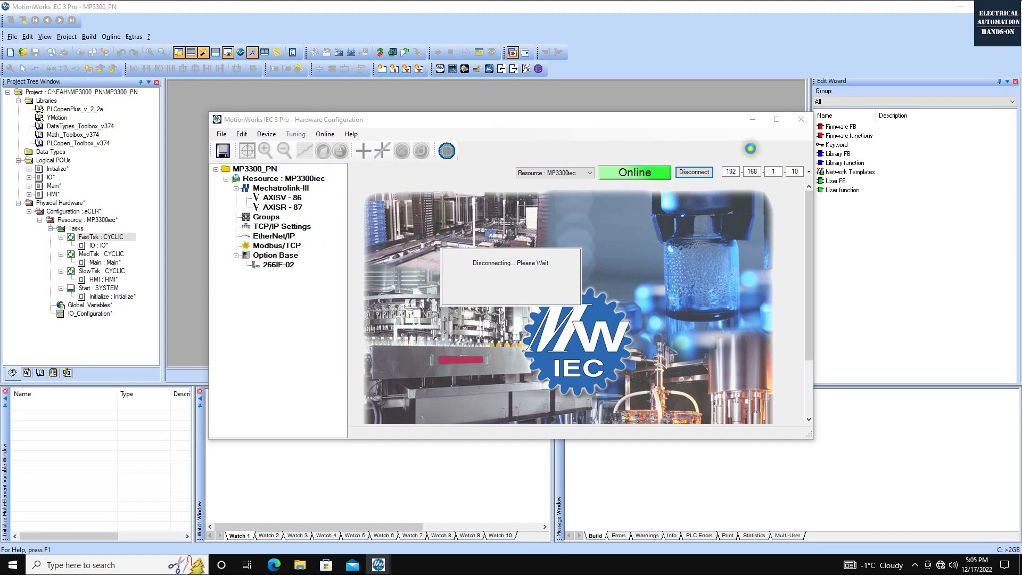
Review the 266IF-02 device's configured IO-Device name and settings, then close the Hardware Configuration
{"action": "left_click", "coordinate": [278, 264]}
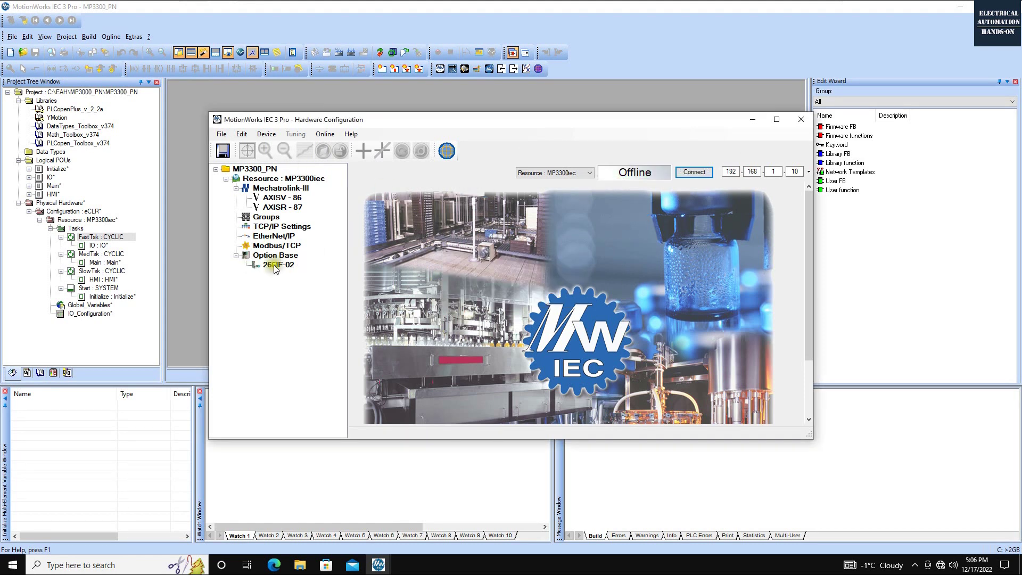
{"action": "double_click", "coordinate": [426, 232]}
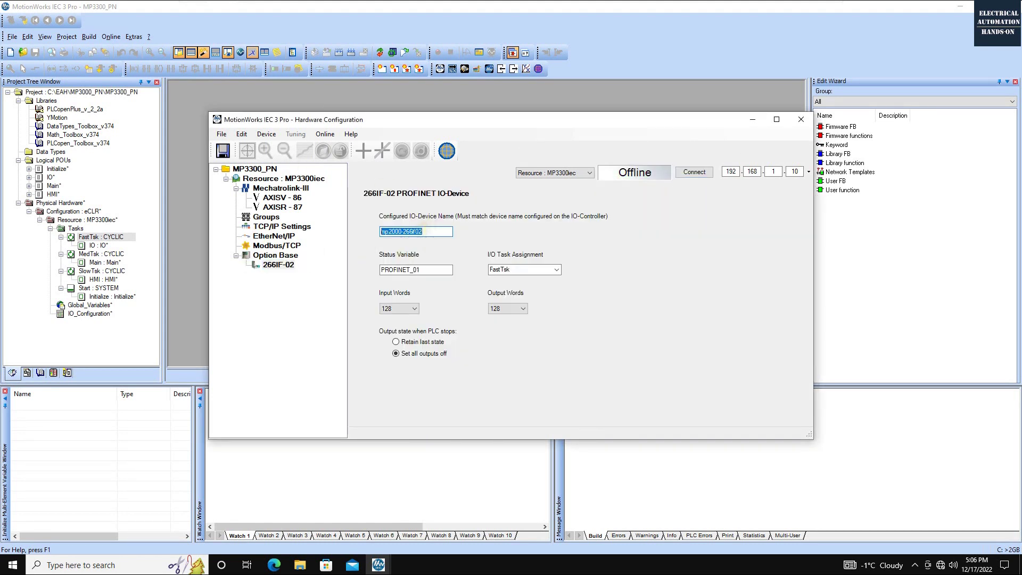
{"action": "left_click", "coordinate": [797, 122]}
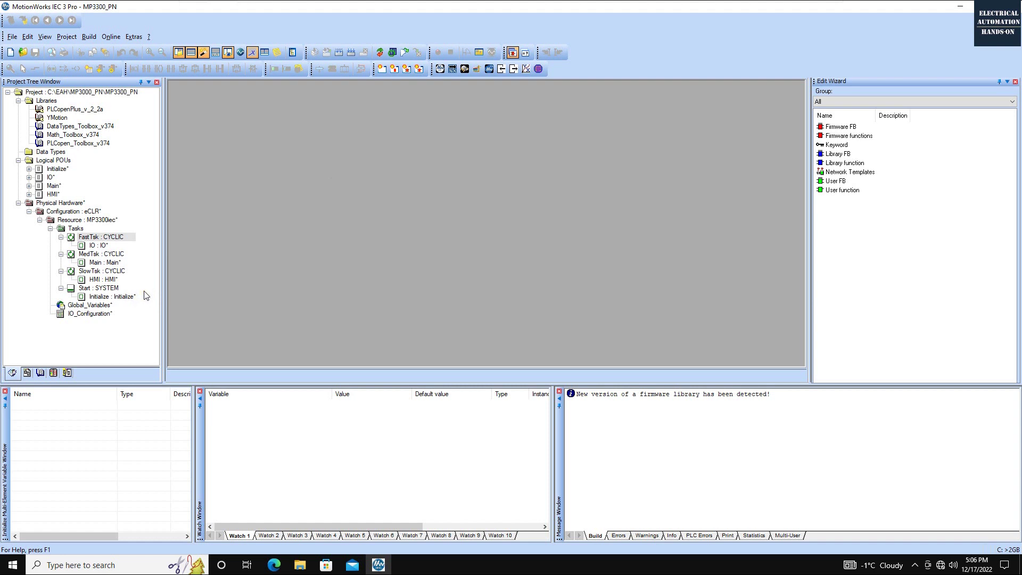
Open the resource's Global_Variables worksheet and collapse the System Variables group
{"action": "double_click", "coordinate": [89, 305]}
{"action": "left_click", "coordinate": [491, 283]}
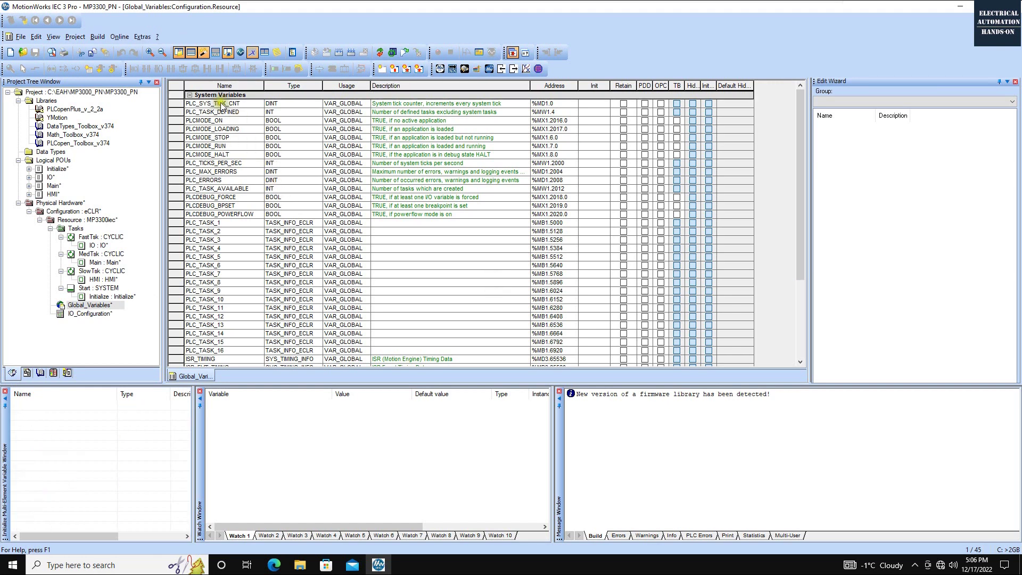
{"action": "left_click", "coordinate": [189, 95]}
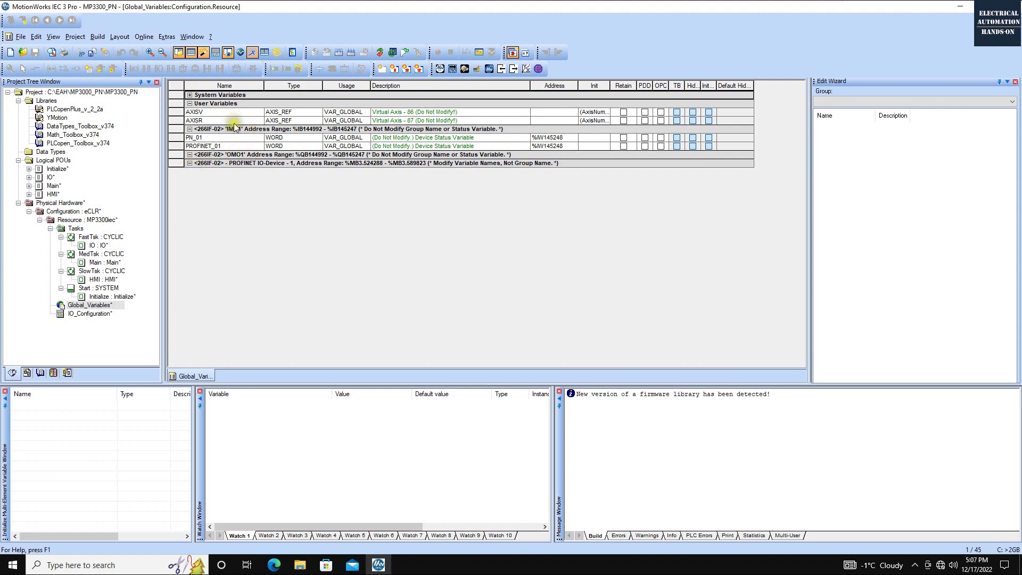
Delete the duplicate status variable PN_01 from the 266IF-02 input group IMO1
{"action": "left_click", "coordinate": [221, 156]}
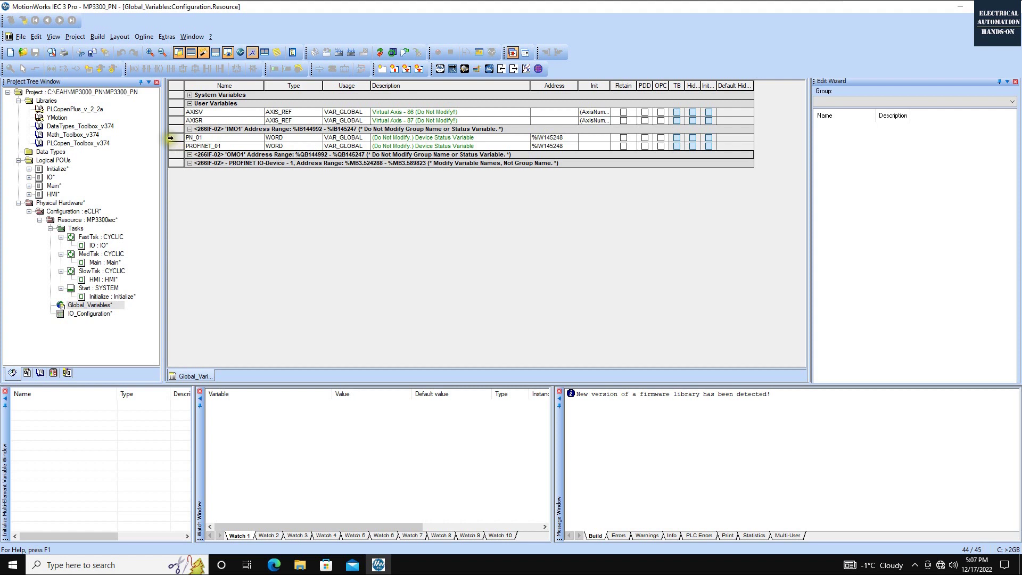
{"action": "left_click", "coordinate": [174, 138]}
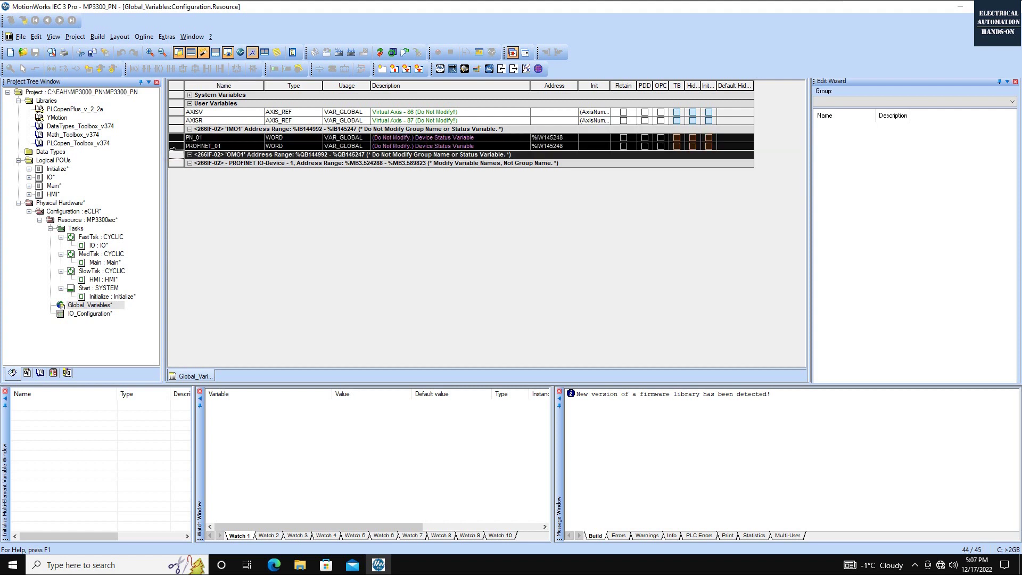
{"action": "left_click", "coordinate": [177, 146]}
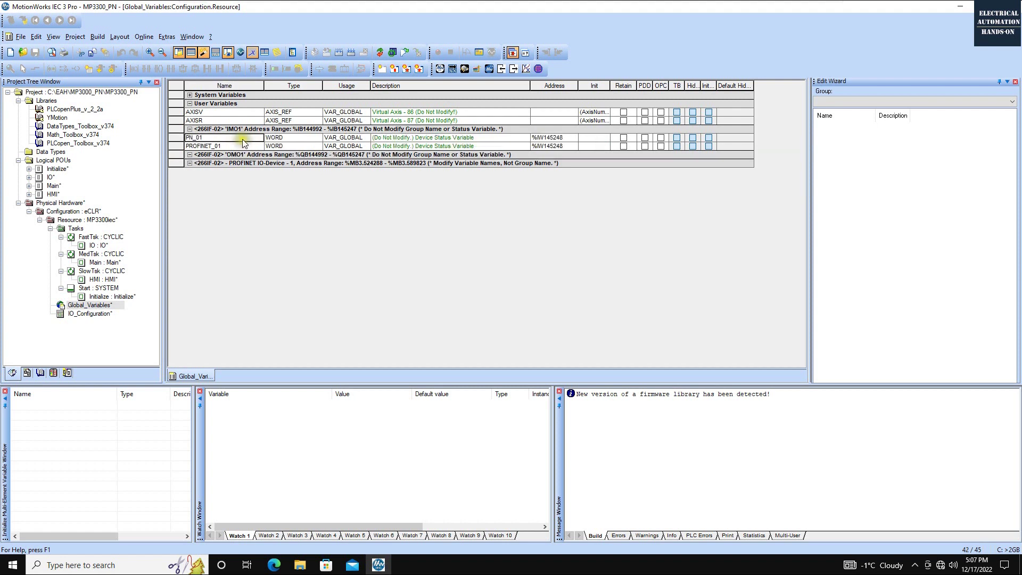
{"action": "left_click", "coordinate": [200, 139]}
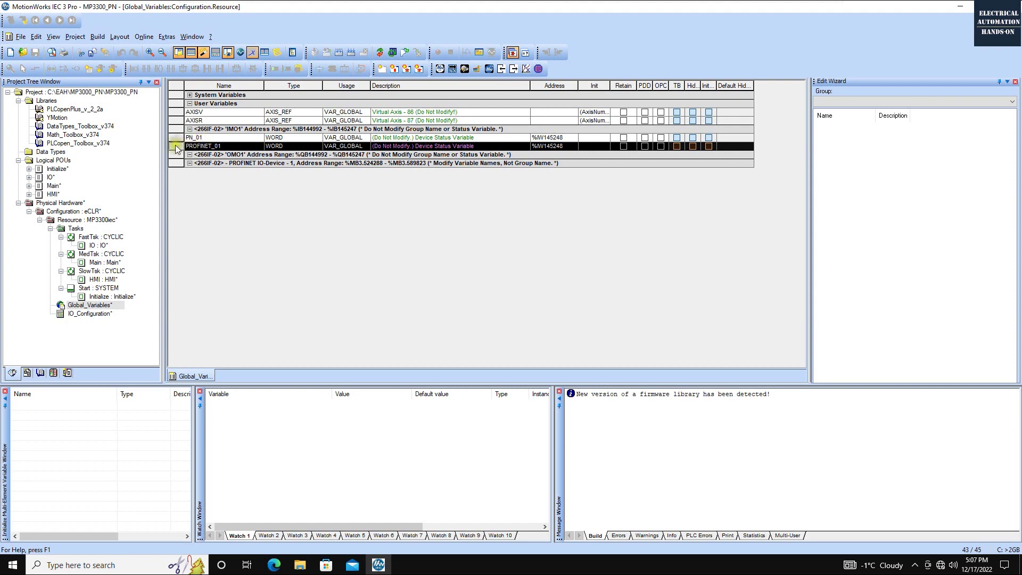
{"action": "key", "text": "Delete"}
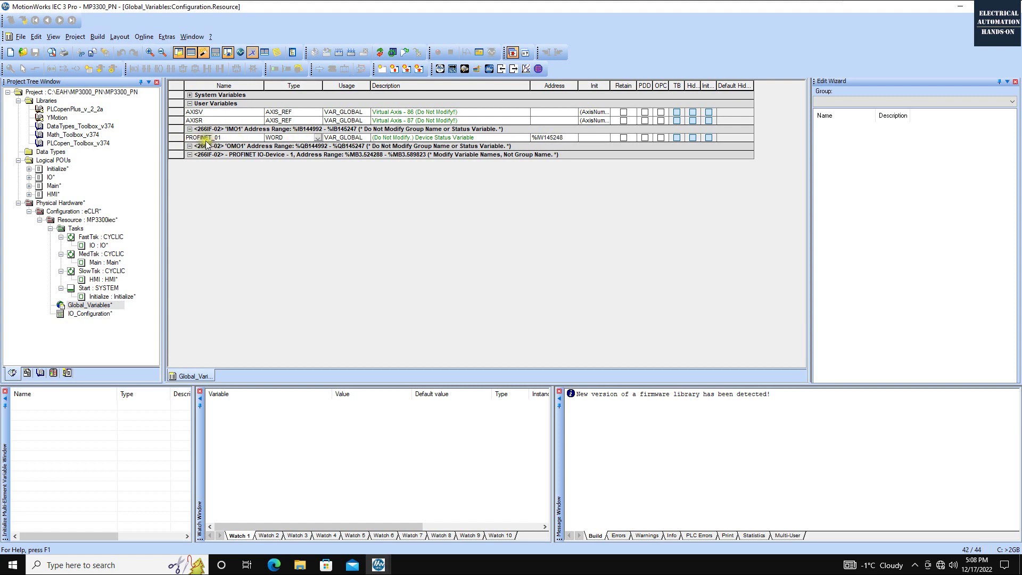
Examine the data type and address of PROFINET_01 against the address range of the IMO1 group
{"action": "left_click", "coordinate": [315, 139]}
{"action": "left_click", "coordinate": [330, 139]}
{"action": "left_click", "coordinate": [322, 141]}
{"action": "left_click", "coordinate": [561, 138]}
{"action": "key", "text": "Escape"}
{"action": "left_click", "coordinate": [356, 131]}
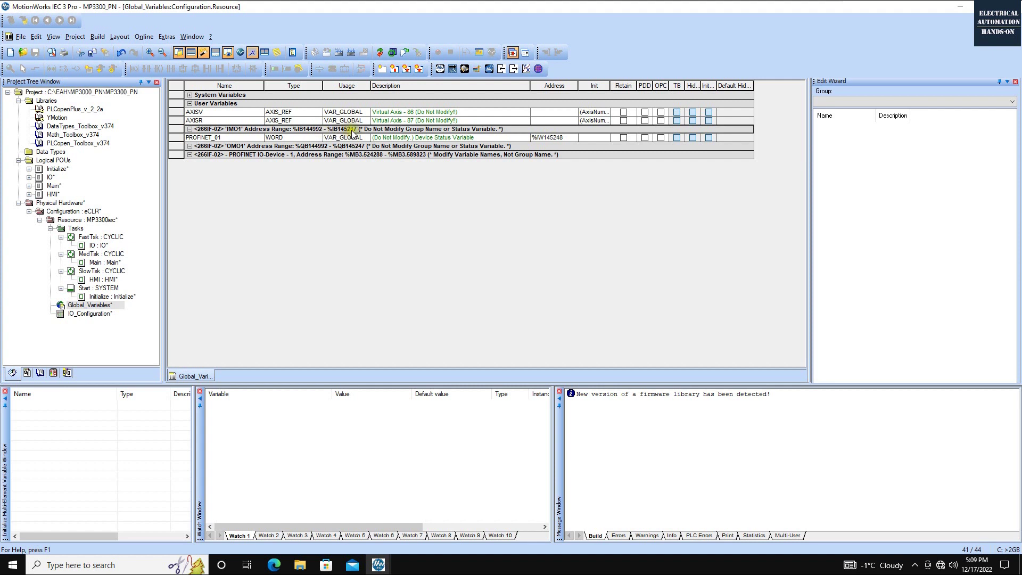
{"action": "left_click", "coordinate": [275, 138]}
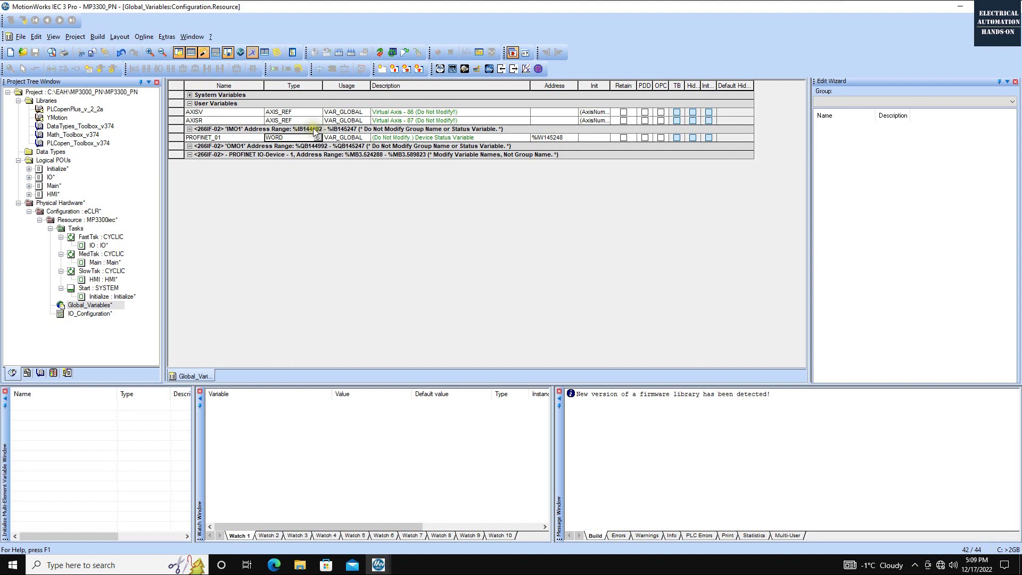
{"action": "left_click", "coordinate": [539, 138]}
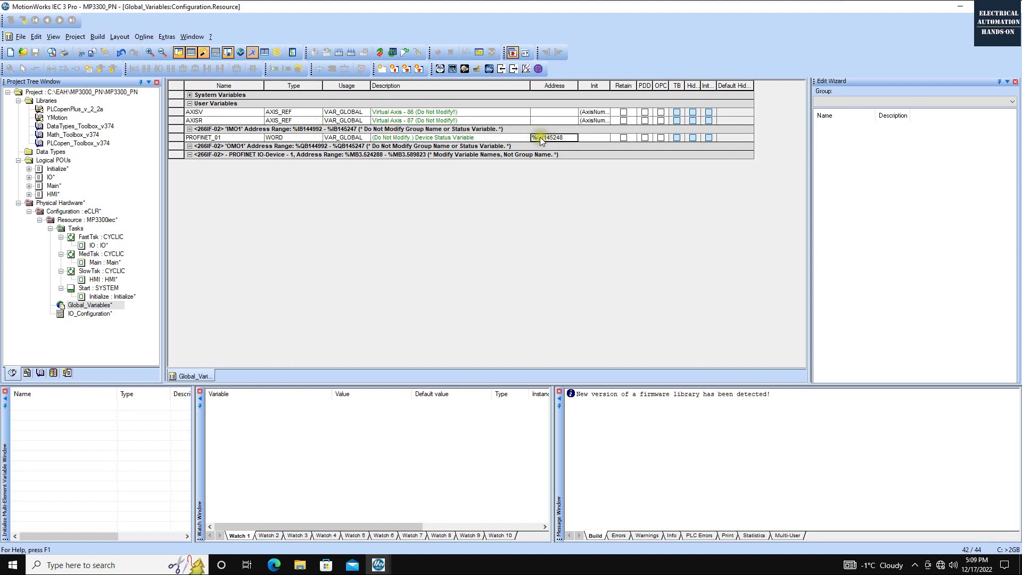
{"action": "left_click", "coordinate": [502, 133]}
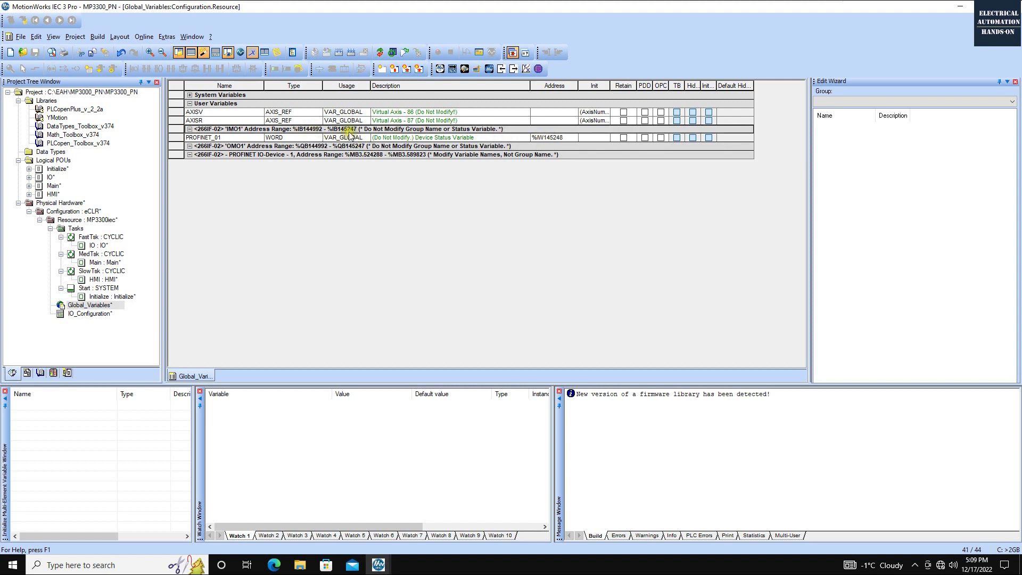
Change the address of PROFINET_01 to %IW145992
{"action": "left_click", "coordinate": [562, 137]}
{"action": "left_click_drag", "start_coordinate": [562, 138], "coordinate": [553, 138]}
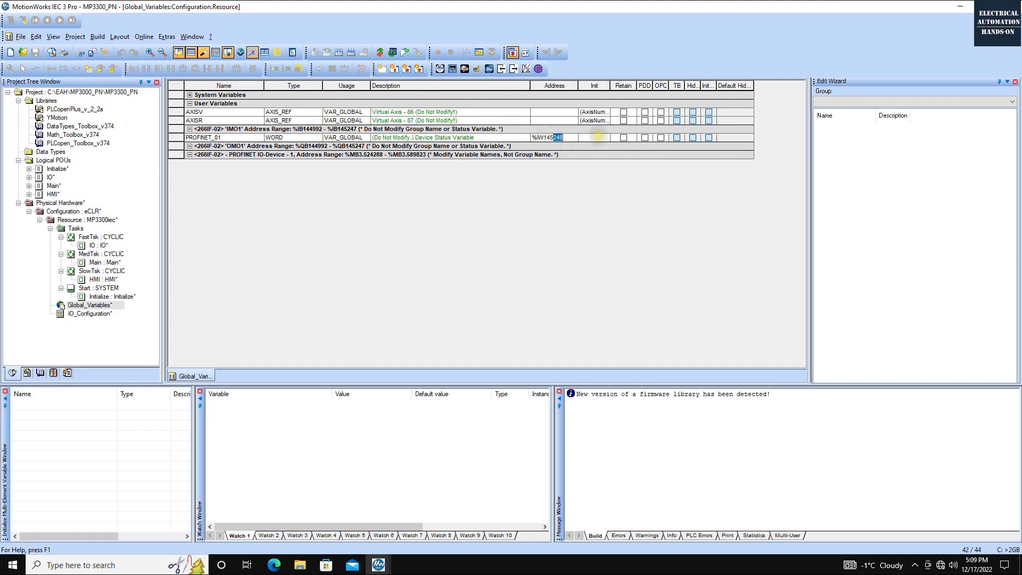
{"action": "type", "text": "99"}
{"action": "left_click", "coordinate": [594, 137]}
{"action": "left_click", "coordinate": [369, 146]}
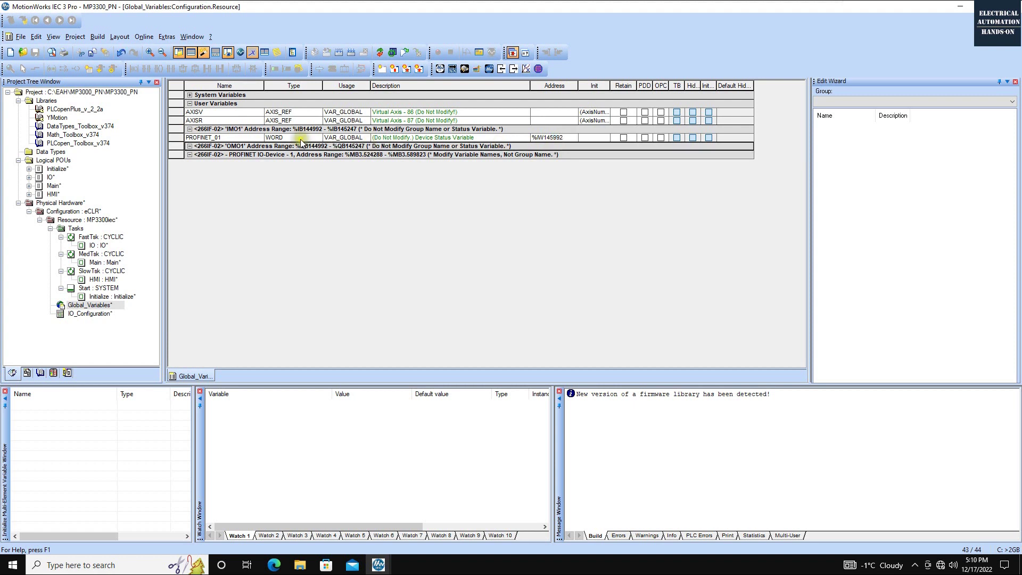
Append a global variable named PROFINET_02 of type WORD after PROFINET_01 in the IMO1 group
{"action": "right_click", "coordinate": [171, 140]}
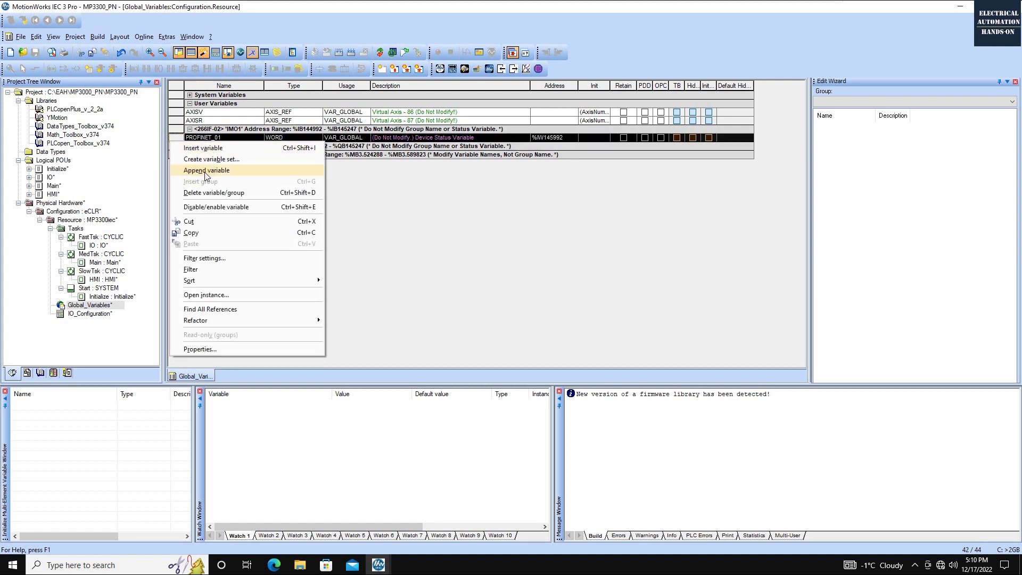
{"action": "left_click", "coordinate": [206, 170]}
{"action": "left_click", "coordinate": [204, 146]}
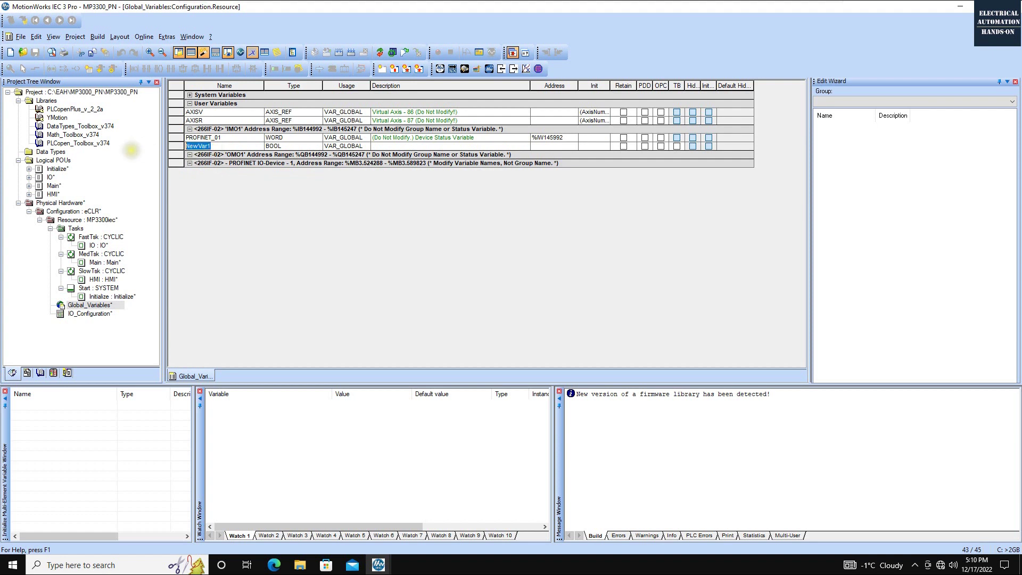
{"action": "type", "text": "prof"}
{"action": "left_click", "coordinate": [286, 146]}
{"action": "type", "text": "WORD"}
{"action": "key", "text": "Tab"}
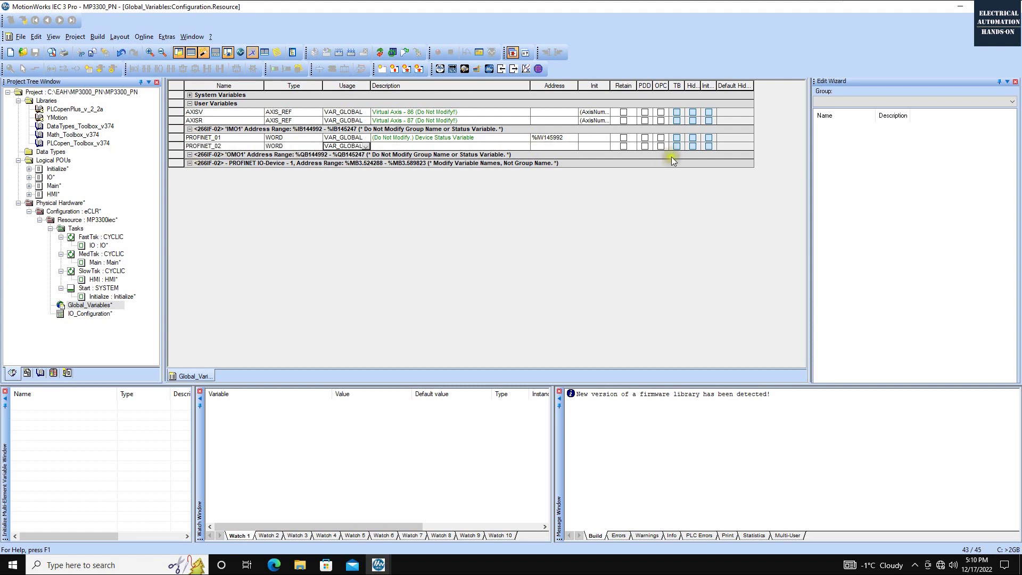
Set the addresses of the IMO1 variables to %IW144992 for PROFINET_01 and %IW144994 for PROFINET_02
{"action": "left_click", "coordinate": [555, 147]}
{"action": "key", "text": "Return"}
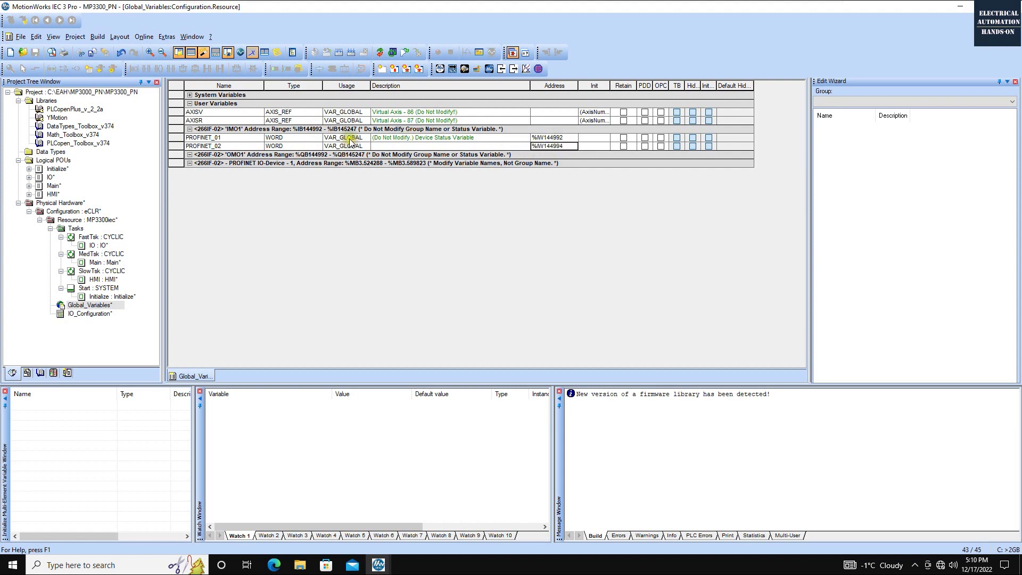
{"action": "left_click", "coordinate": [558, 138]}
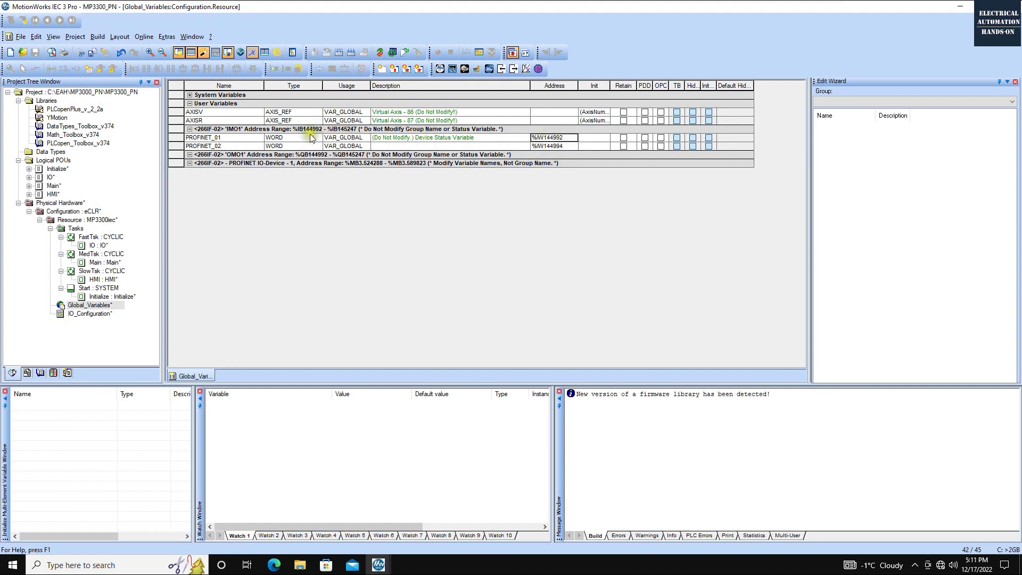
{"action": "left_click", "coordinate": [546, 147]}
{"action": "left_click", "coordinate": [546, 148]}
{"action": "left_click", "coordinate": [176, 147]}
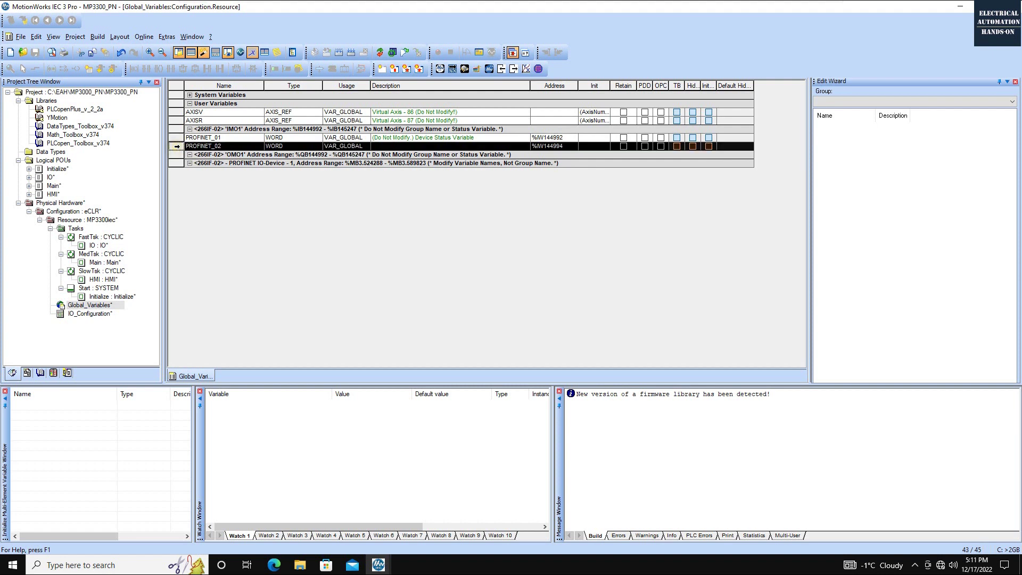
{"action": "right_click", "coordinate": [176, 148]}
{"action": "left_click", "coordinate": [406, 153]}
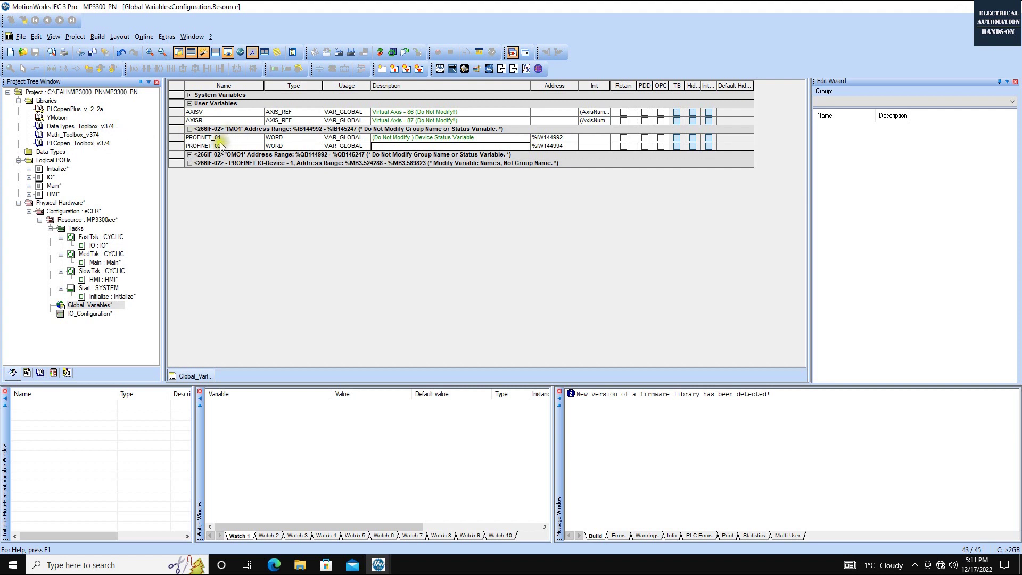
Append a global variable named MP_TO_MASTER_01 of type WORD to the 266IF-02 output group OMO1
{"action": "left_click", "coordinate": [213, 158]}
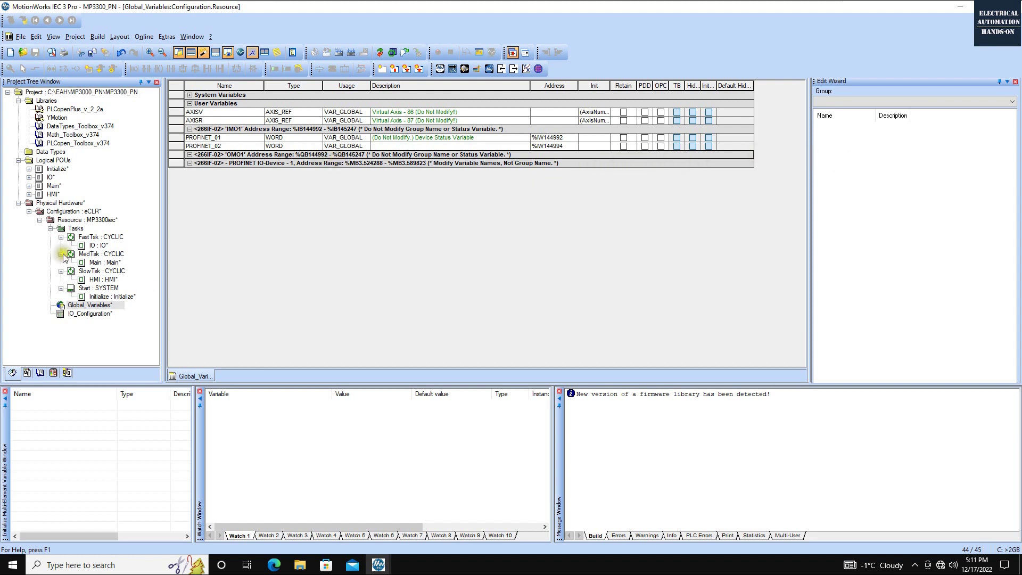
{"action": "left_click", "coordinate": [175, 154]}
{"action": "right_click", "coordinate": [186, 157]}
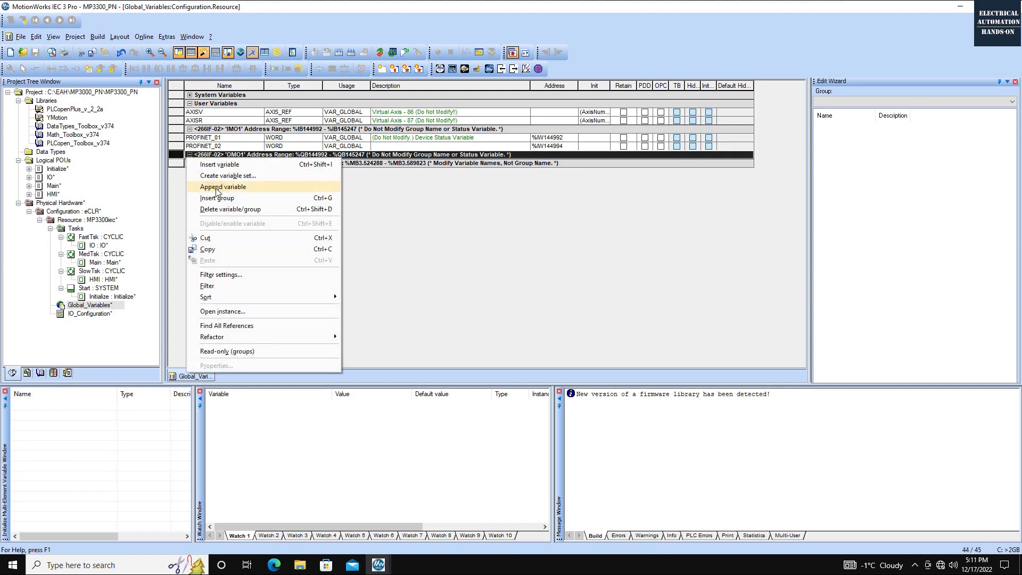
{"action": "left_click", "coordinate": [216, 187]}
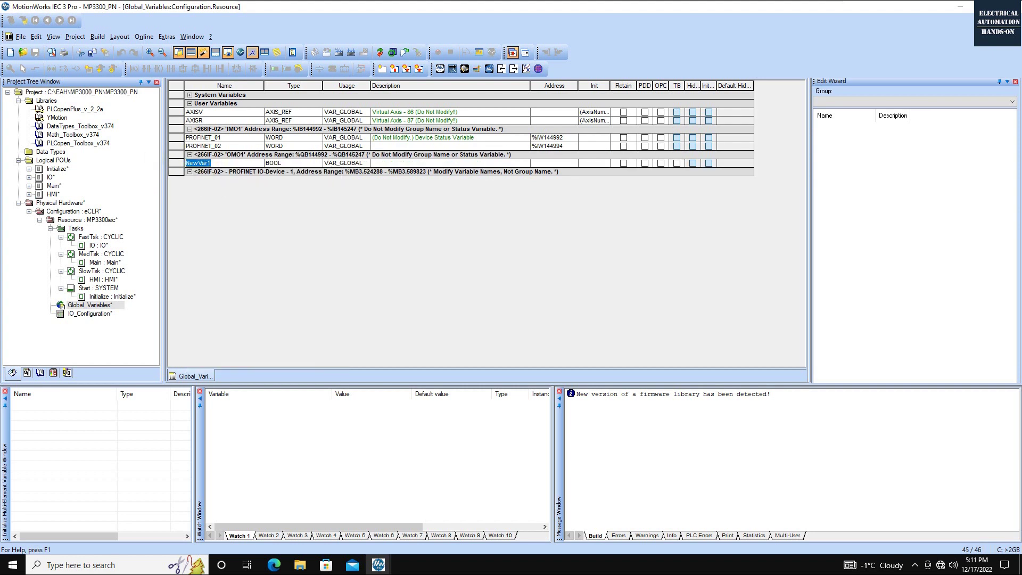
{"action": "type", "text": "MP_TO_MASTER_01"}
{"action": "left_click", "coordinate": [285, 163]}
{"action": "key", "text": "Tab"}
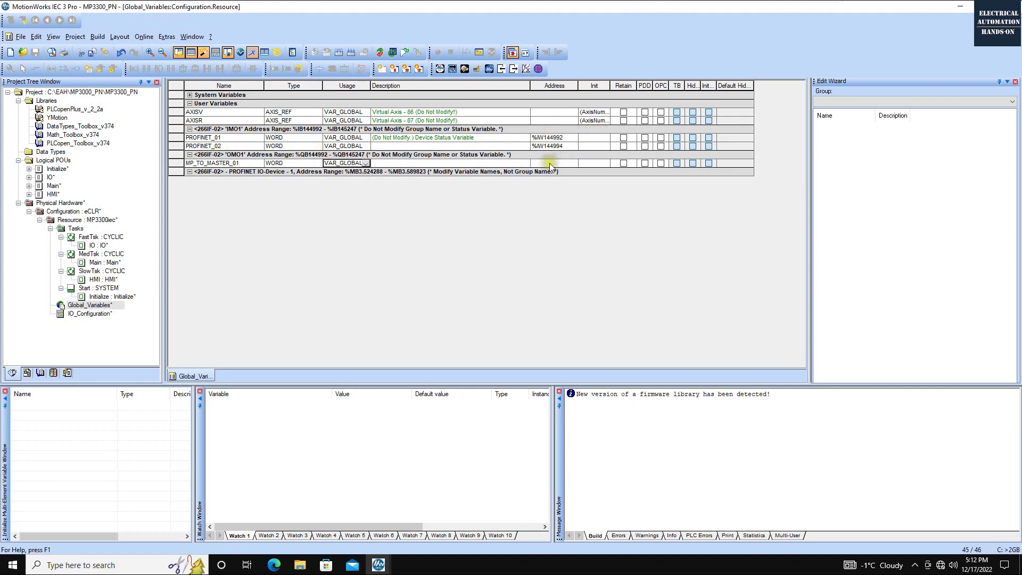
Set the address of MP_TO_MASTER_01 to %QW144992, correcting the initially entered byte address %QB144992 to a word address
{"action": "left_click", "coordinate": [304, 154]}
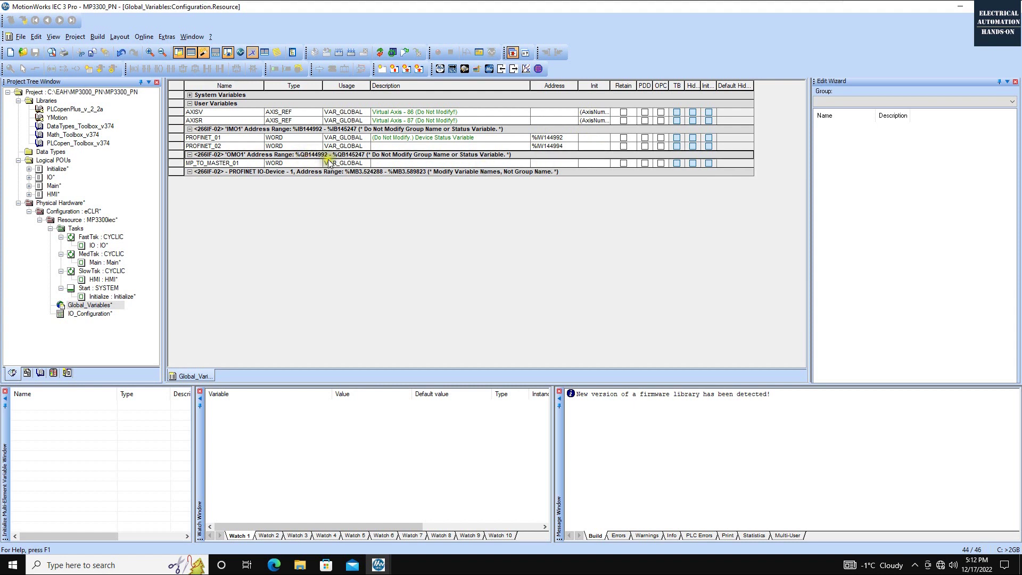
{"action": "left_click", "coordinate": [556, 163]}
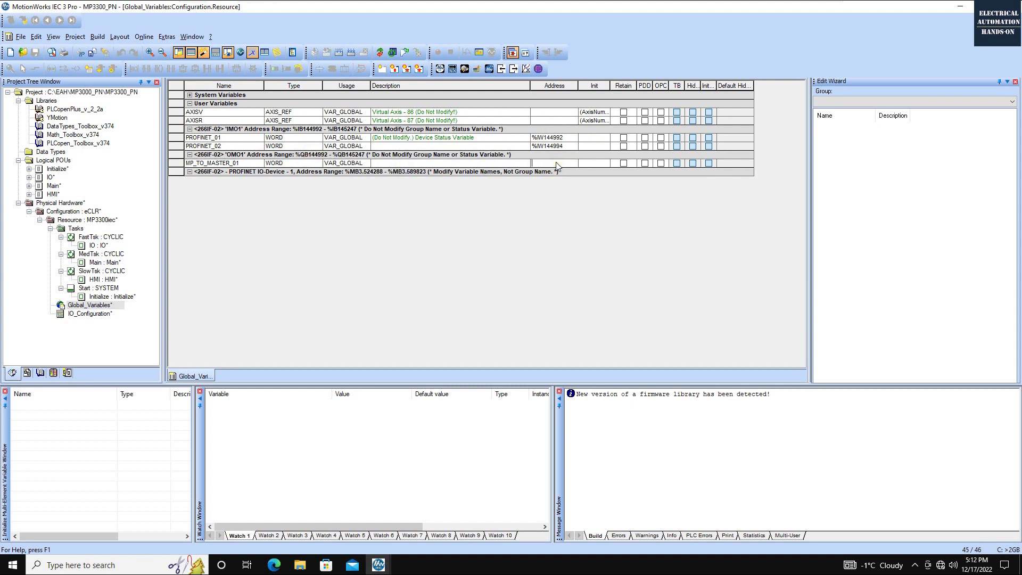
{"action": "type", "text": "%QB"}
{"action": "type", "text": "144992"}
{"action": "key", "text": "Return"}
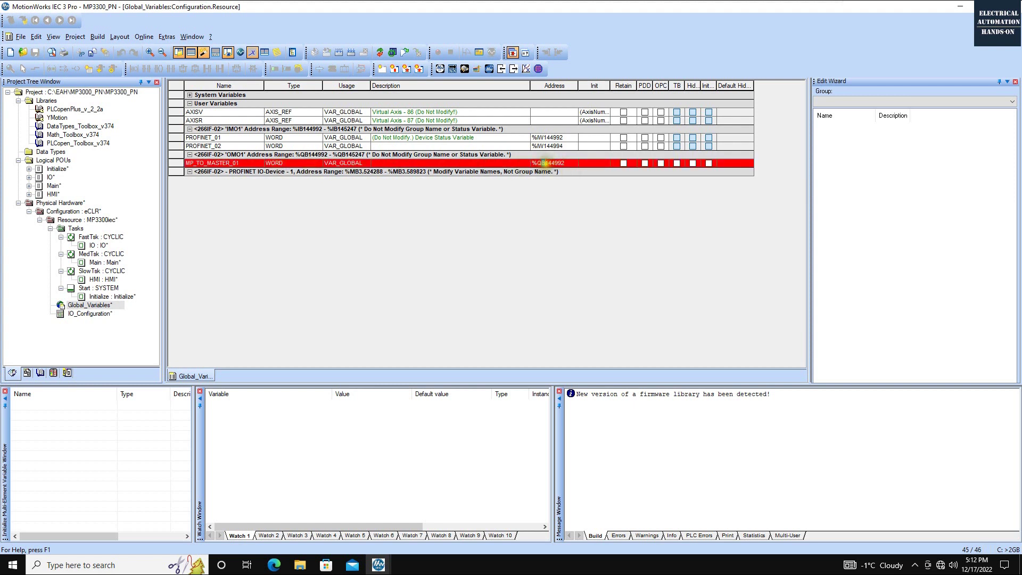
{"action": "type", "text": "W"}
{"action": "key", "text": "Return"}
{"action": "left_click", "coordinate": [319, 162]}
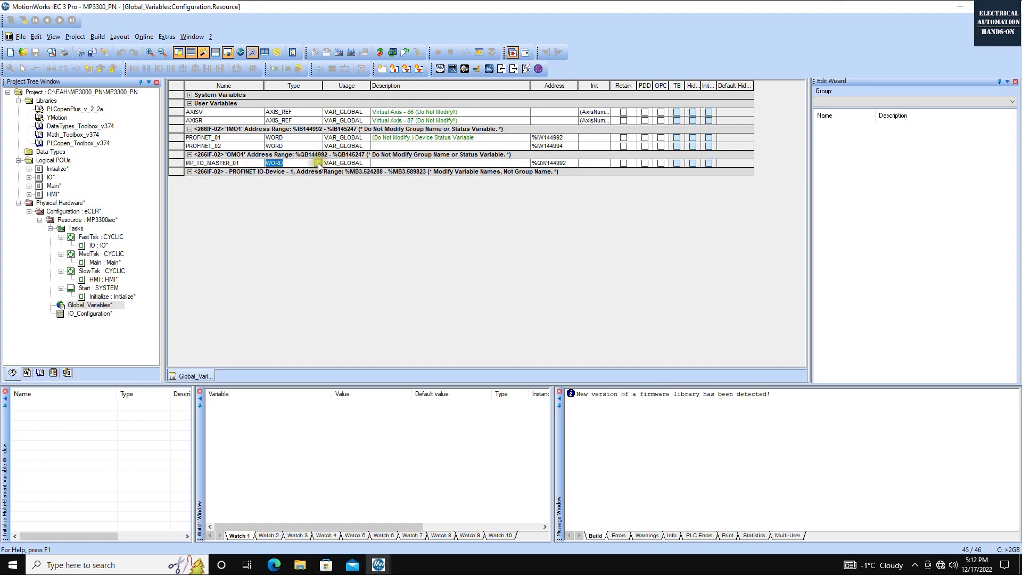
{"action": "left_click", "coordinate": [301, 161]}
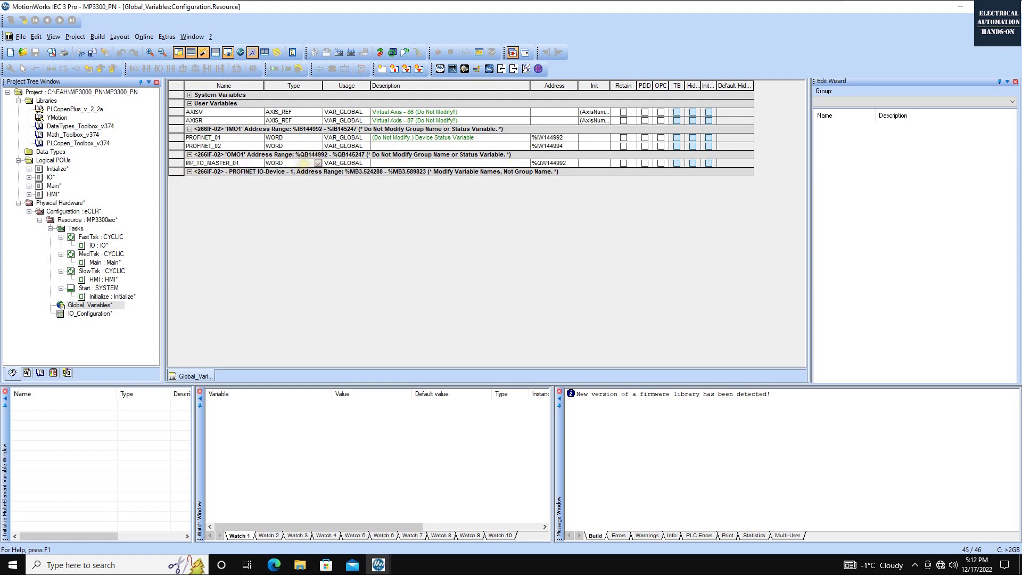
Append a global variable named MP_TO_MASTER_02 of type WORD with address %QW144994 to the OMO1 group
{"action": "left_click", "coordinate": [543, 165]}
{"action": "left_click", "coordinate": [537, 164]}
{"action": "left_click_drag", "start_coordinate": [537, 164], "coordinate": [544, 163]}
{"action": "right_click", "coordinate": [174, 165]}
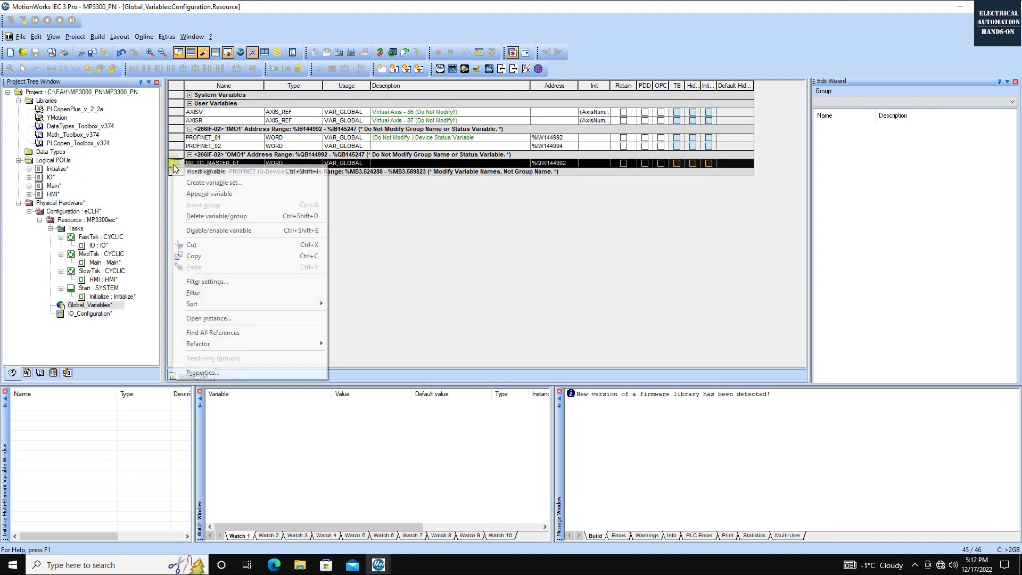
{"action": "left_click", "coordinate": [206, 191]}
{"action": "type", "text": "MP_"}
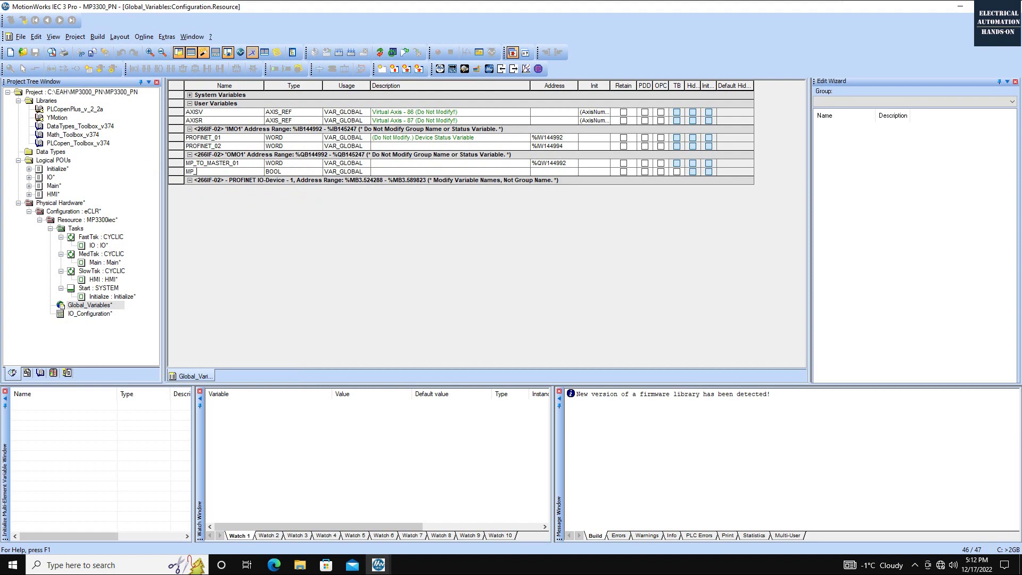
{"action": "type", "text": "TO_MASTER_02"}
{"action": "key", "text": "Tab"}
{"action": "type", "text": "WOR"}
{"action": "key", "text": "Tab"}
{"action": "left_click", "coordinate": [542, 173]}
{"action": "key", "text": "Tab"}
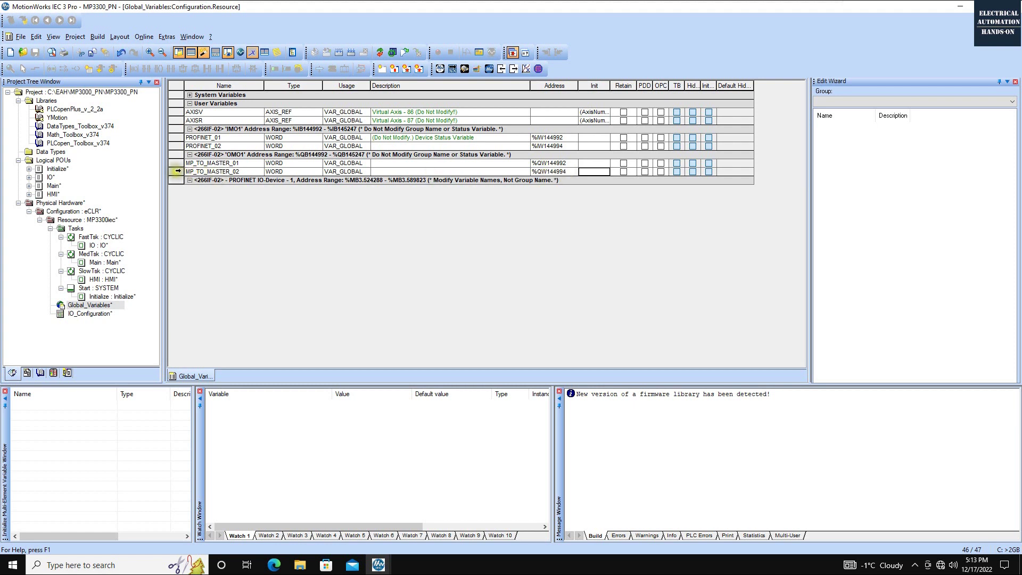
Append a global variable named MP_TO_MASTER_03R of type REAL with address %QD144996 to the OMO1 group
{"action": "left_click", "coordinate": [176, 171]}
{"action": "right_click", "coordinate": [175, 172]}
{"action": "left_click", "coordinate": [230, 202]}
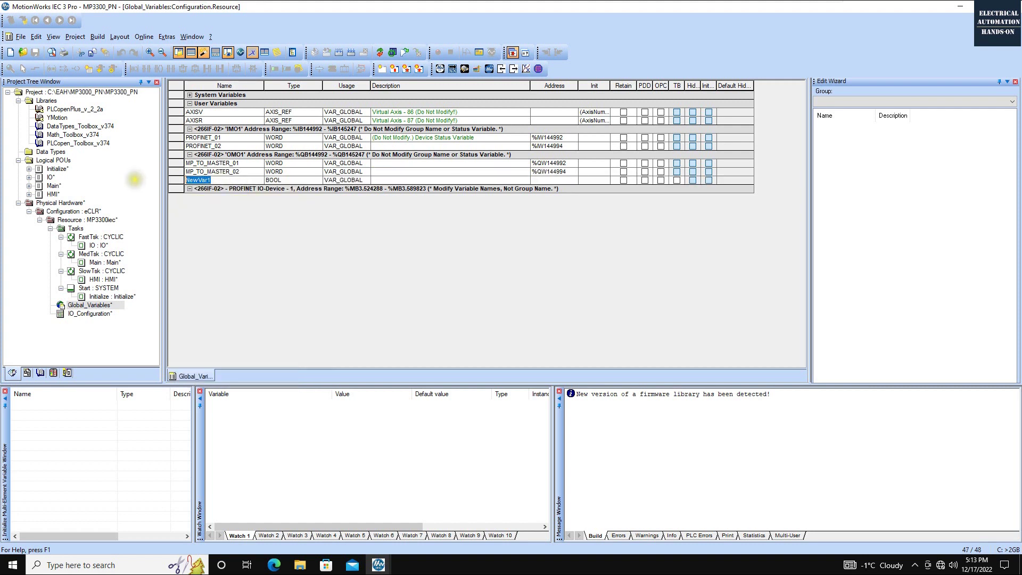
{"action": "type", "text": "MP_TO_MASTER_03R"}
{"action": "left_click", "coordinate": [276, 180]}
{"action": "type", "text": "REAL"}
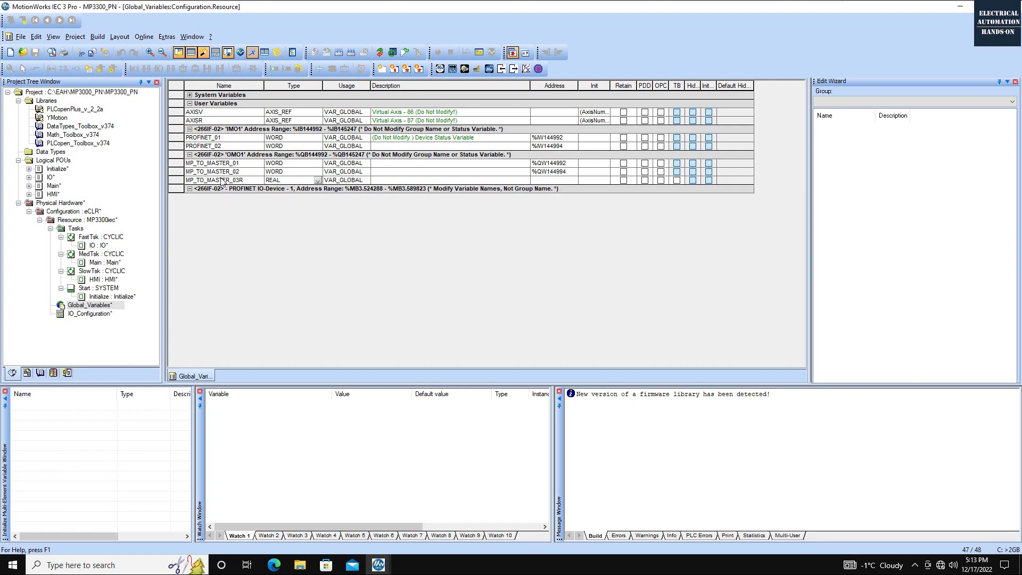
{"action": "left_click", "coordinate": [537, 180]}
{"action": "key", "text": "Tab"}
Append a global variable named MP_TO_MASTER_04R of type REAL to the OMO1 group, reusing the name of MP_TO_MASTER_03R
{"action": "left_click", "coordinate": [176, 189]}
{"action": "right_click", "coordinate": [176, 188]}
{"action": "left_click", "coordinate": [227, 211]}
{"action": "left_click", "coordinate": [241, 180]}
{"action": "left_click", "coordinate": [241, 180]}
{"action": "key", "text": "ctrl+c"}
{"action": "double_click", "coordinate": [250, 188]}
{"action": "key", "text": "ctrl+v"}
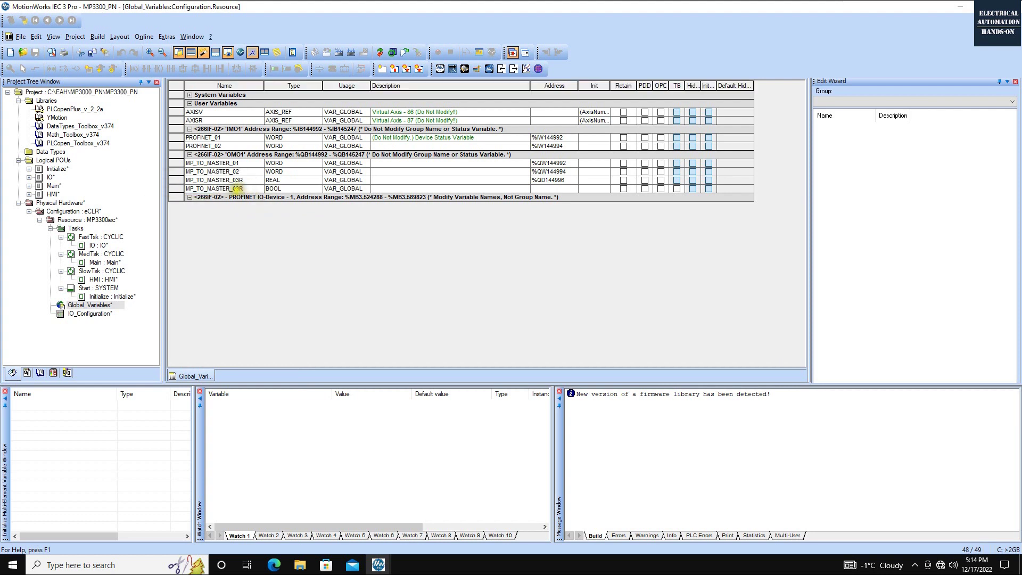
{"action": "left_click", "coordinate": [240, 189]}
{"action": "key", "text": "BackSpace"}
{"action": "type", "text": "4"}
{"action": "left_click", "coordinate": [266, 190]}
{"action": "type", "text": "REAL"}
Set the address of MP_TO_MASTER_04R to %QD145000, based on a copy of the MP_TO_MASTER_03R address
{"action": "left_click", "coordinate": [546, 190]}
{"action": "left_click", "coordinate": [548, 180]}
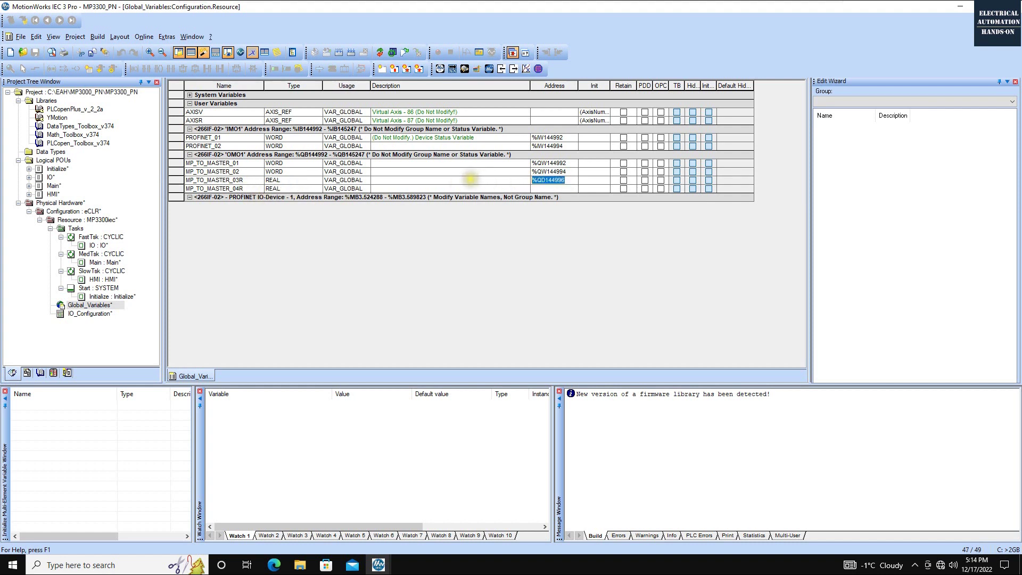
{"action": "key", "text": "ctrl+c"}
{"action": "left_click", "coordinate": [546, 189]}
{"action": "key", "text": "ctrl+v"}
{"action": "key", "text": "Return"}
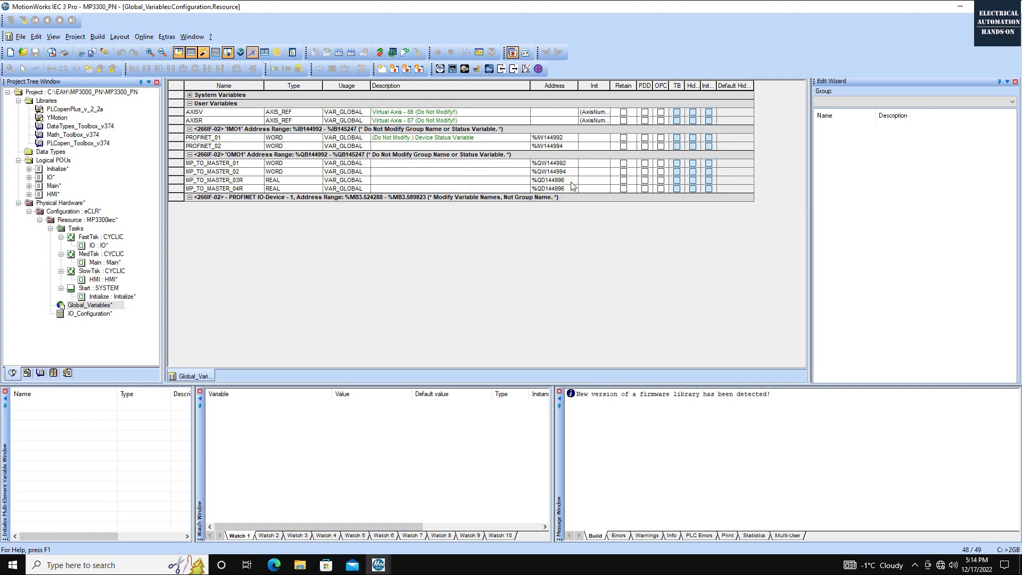
{"action": "key", "text": "BackSpace"}
{"action": "key", "text": "BackSpace"}
{"action": "key", "text": "BackSpace"}
{"action": "key", "text": "BackSpace"}
{"action": "type", "text": "5000"}
{"action": "key", "text": "Tab"}
{"action": "left_click", "coordinate": [563, 186]}
{"action": "left_click", "coordinate": [282, 183]}
{"action": "left_click", "coordinate": [252, 188]}
Compile the project and review the resource's download options without changing them
{"action": "left_click", "coordinate": [338, 52]}
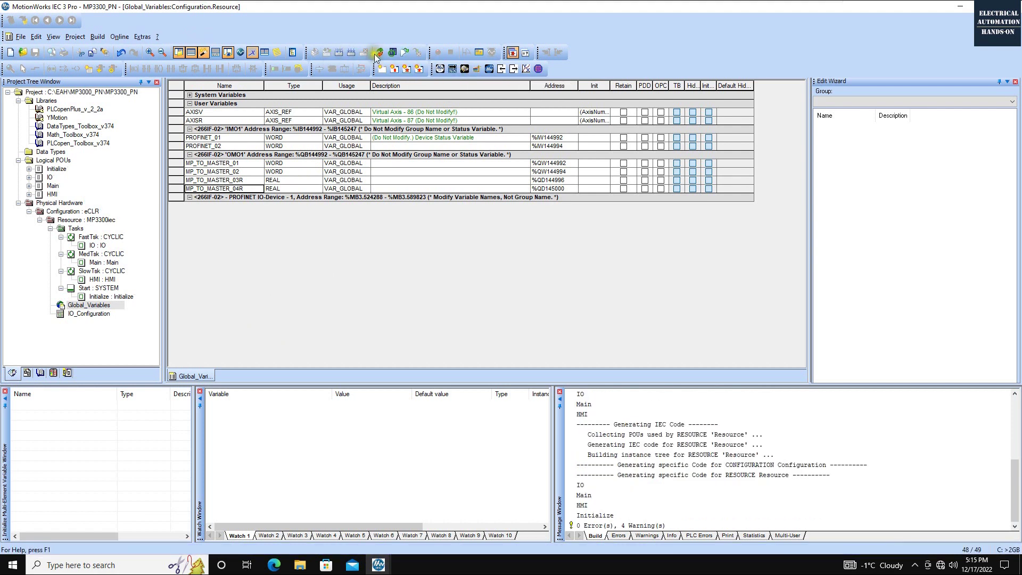
{"action": "left_click", "coordinate": [392, 52]}
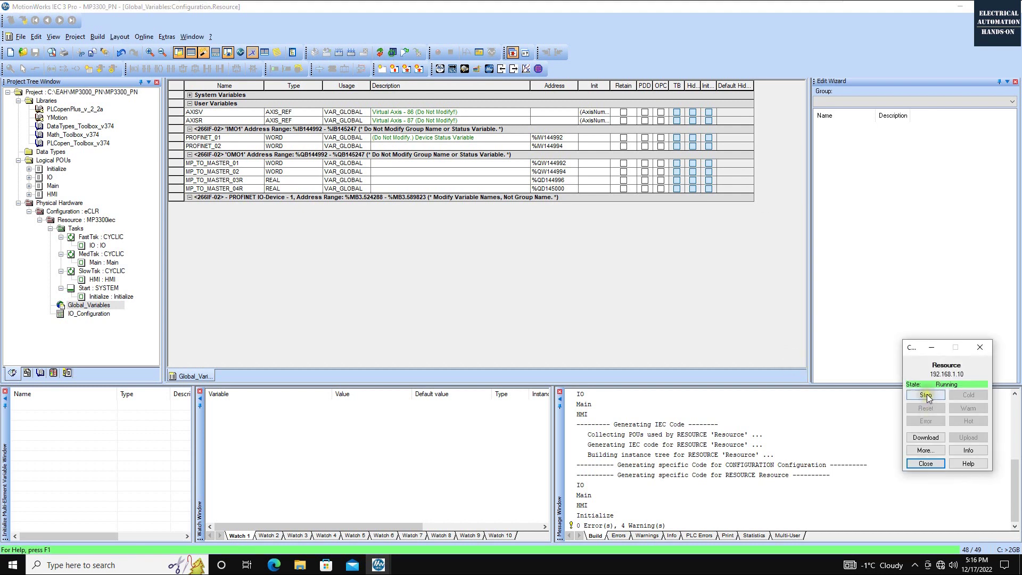
{"action": "left_click", "coordinate": [929, 453]}
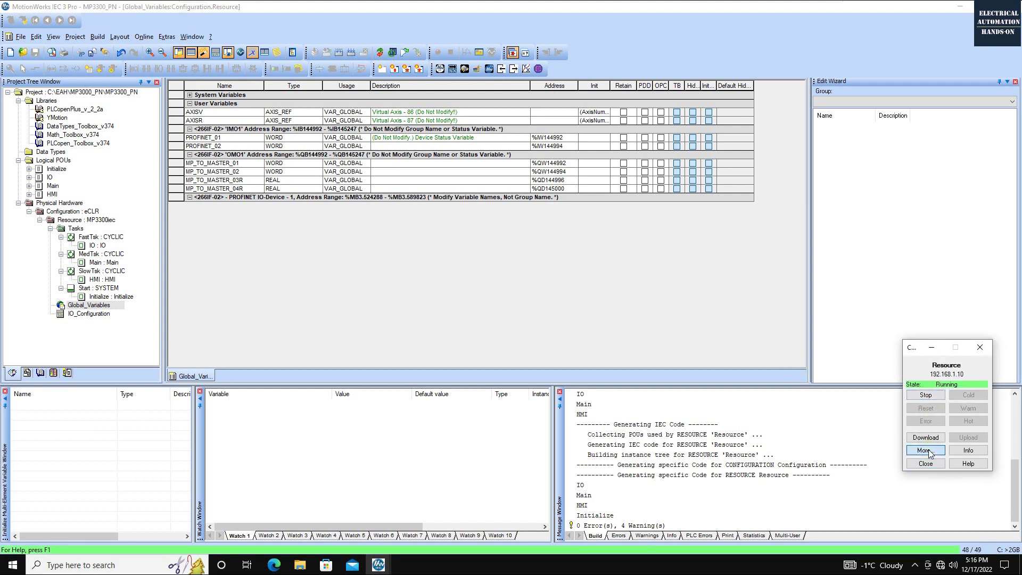
{"action": "left_click", "coordinate": [926, 451]}
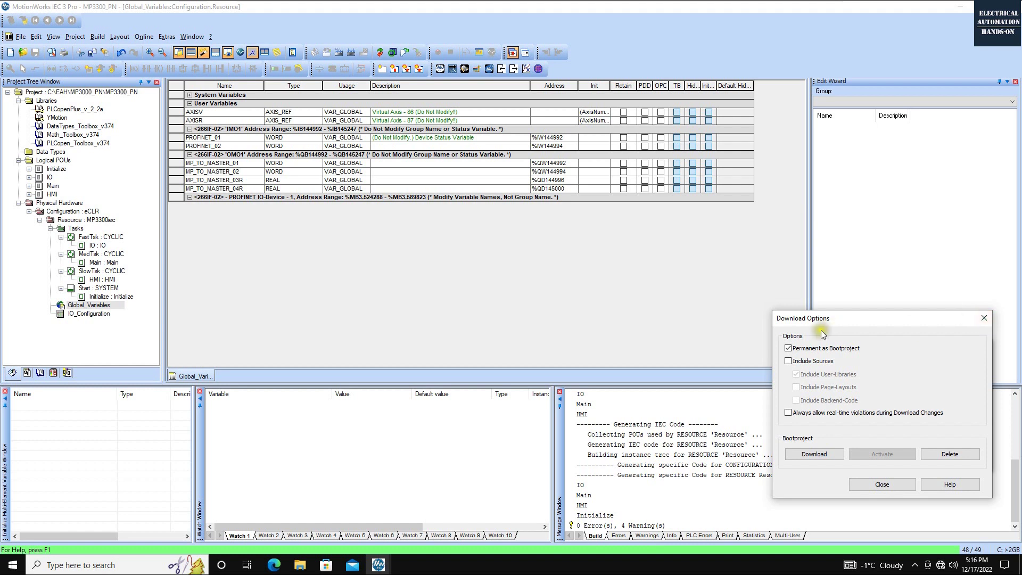
{"action": "left_click", "coordinate": [983, 319]}
Download the complete MP3300_PN project to the stopped controller resource and restart it with a warm start
{"action": "left_click", "coordinate": [925, 438]}
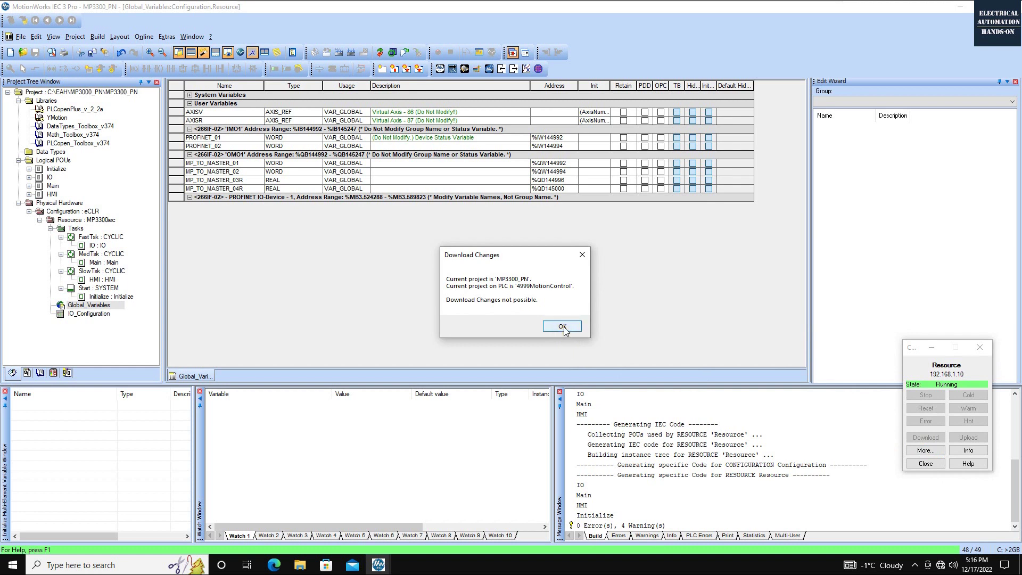
{"action": "left_click", "coordinate": [562, 326]}
{"action": "left_click", "coordinate": [932, 396]}
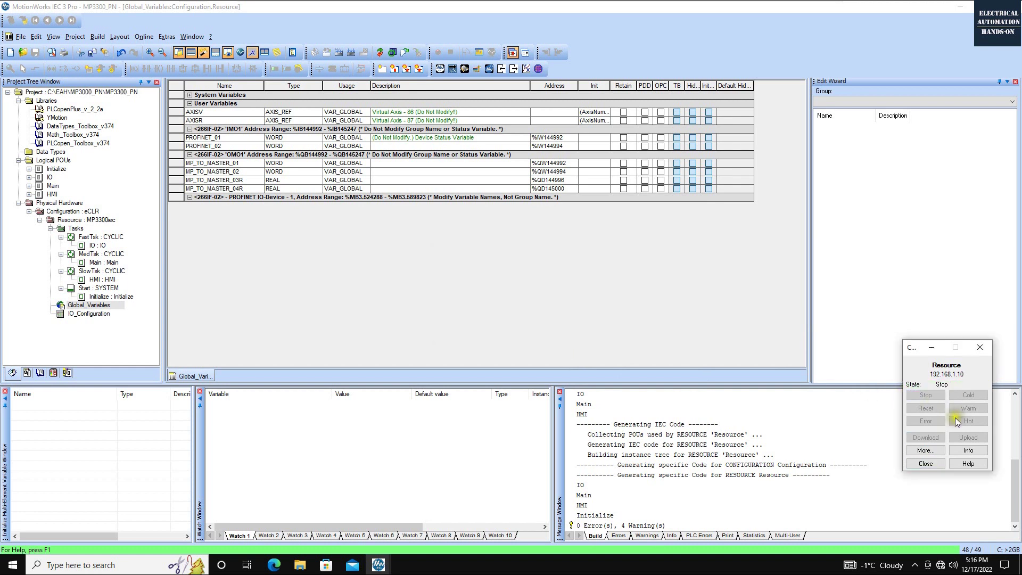
{"action": "left_click", "coordinate": [926, 436]}
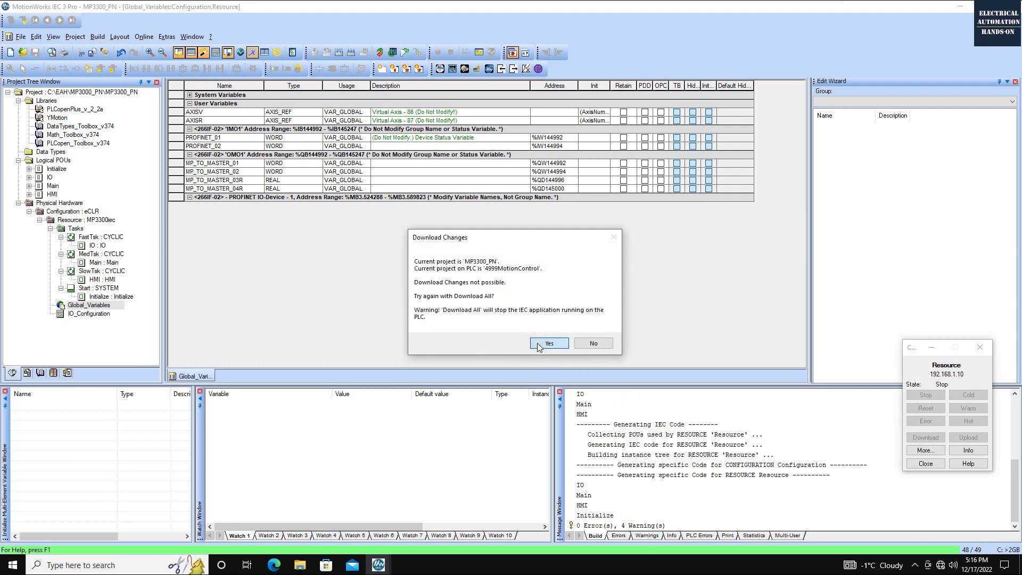
{"action": "left_click", "coordinate": [537, 343]}
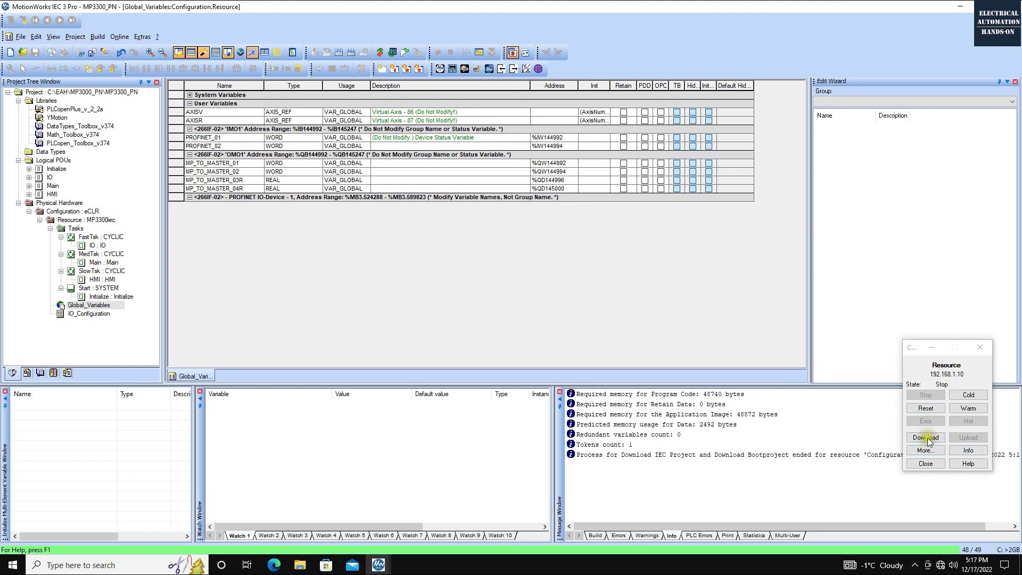
{"action": "left_click", "coordinate": [968, 407]}
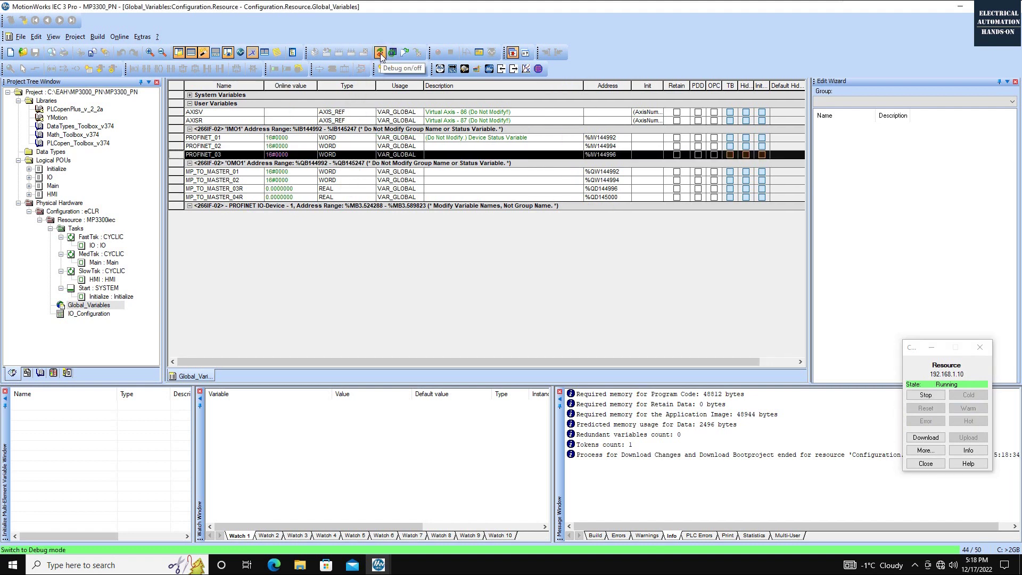
Turn on debug mode and overwrite the online value of MP_TO_MASTER_03R with 3.14
{"action": "left_click", "coordinate": [380, 52]}
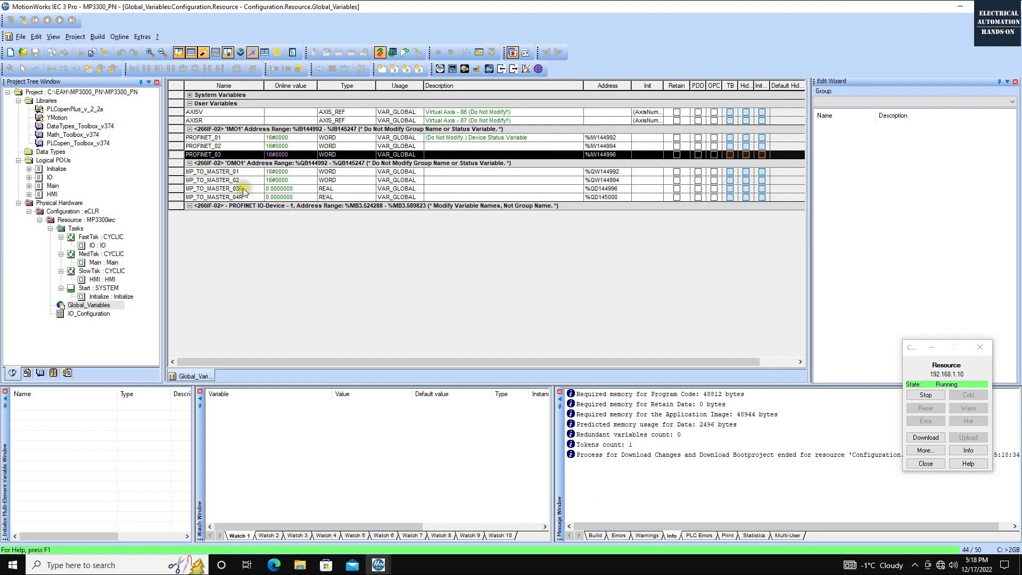
{"action": "right_click", "coordinate": [268, 196]}
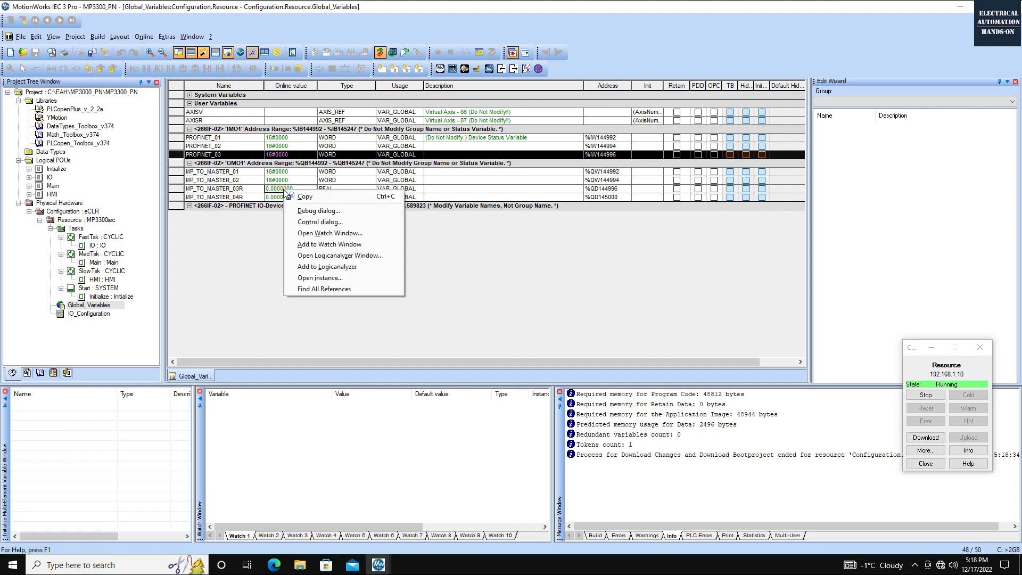
{"action": "left_click", "coordinate": [318, 211]}
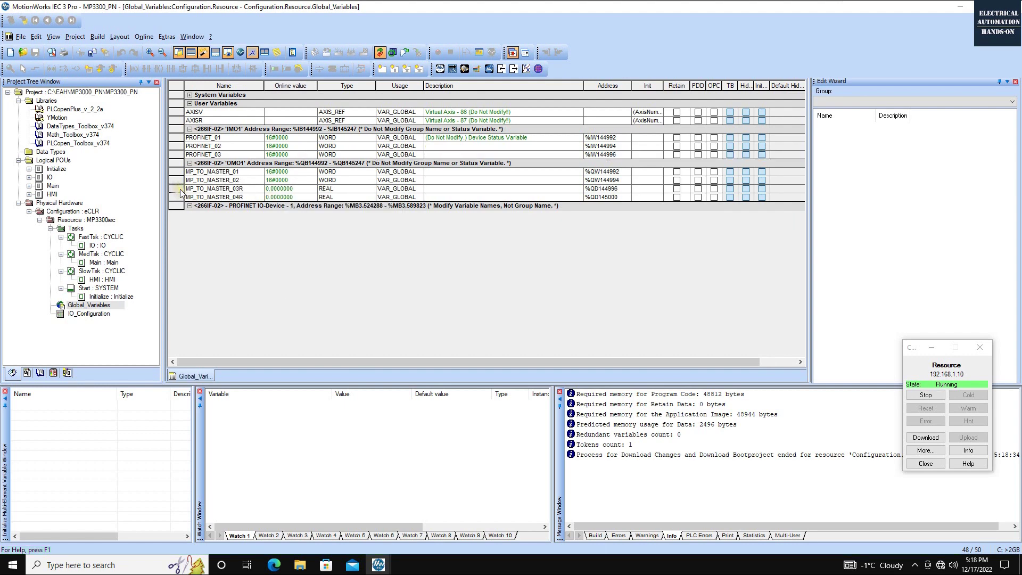
{"action": "left_click_drag", "start_coordinate": [208, 52], "coordinate": [393, 234]}
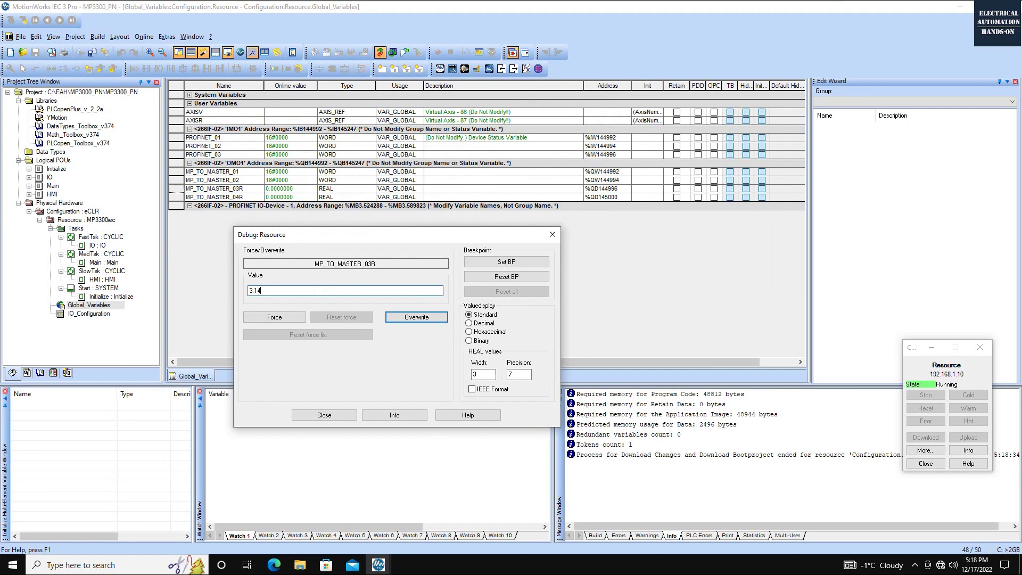
{"action": "type", "text": "3.14"}
{"action": "key", "text": "Return"}
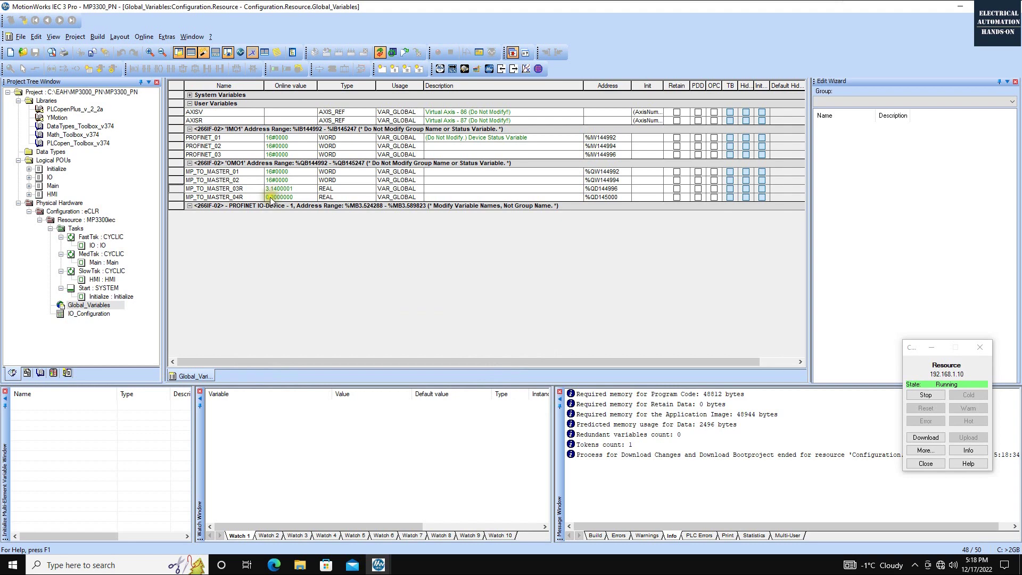
Overwrite the online value of MP_TO_MASTER_04R with 100.56
{"action": "double_click", "coordinate": [176, 197]}
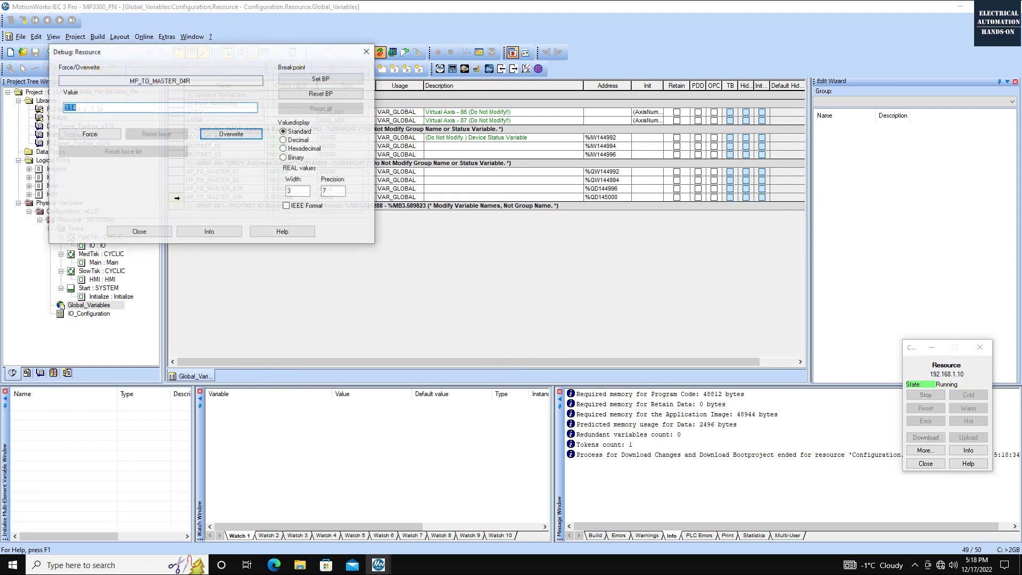
{"action": "left_click_drag", "start_coordinate": [212, 48], "coordinate": [359, 242]}
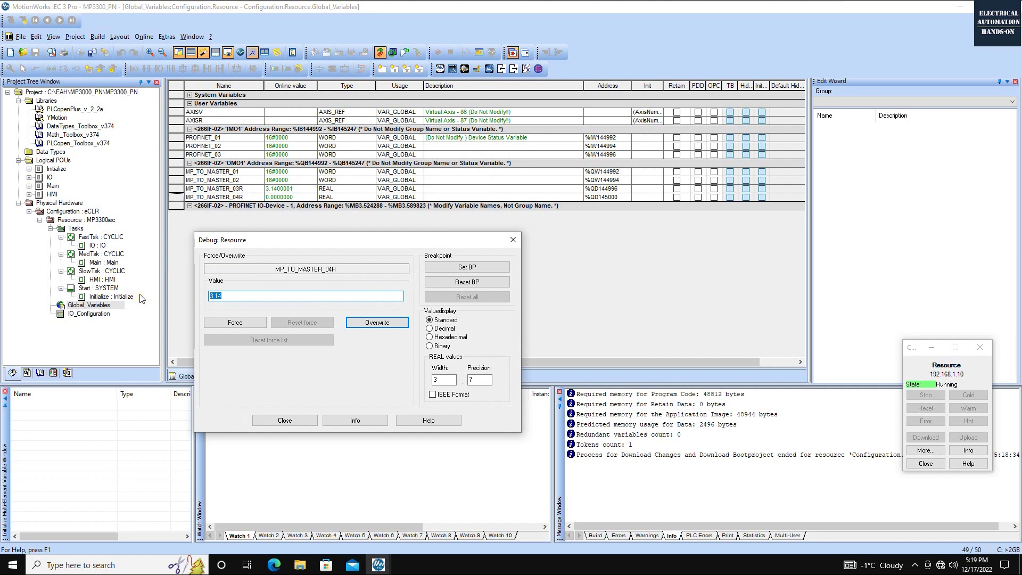
{"action": "type", "text": "100.56"}
{"action": "left_click", "coordinate": [387, 322]}
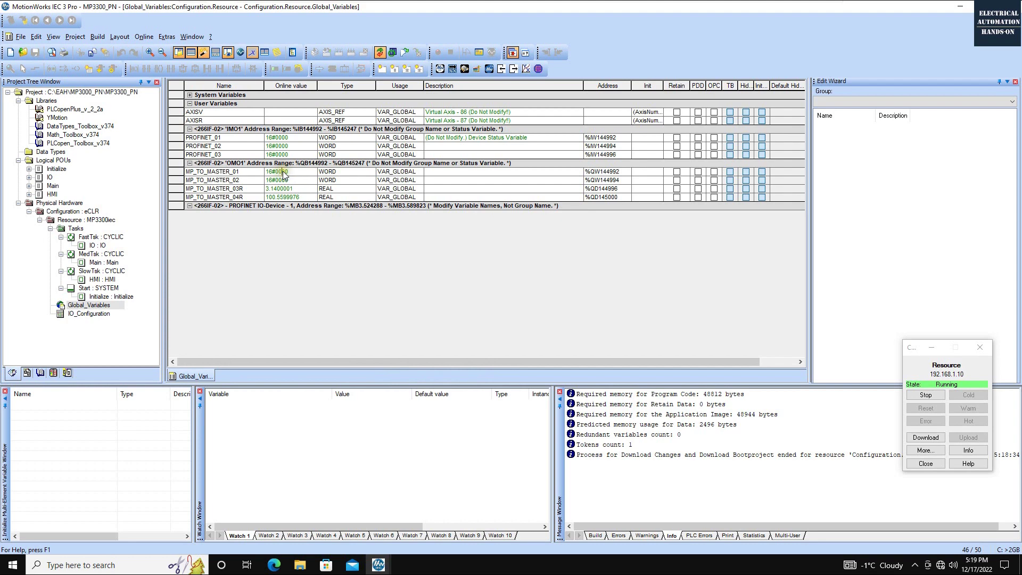
Overwrite the online value of MP_TO_MASTER_01 with 123
{"action": "double_click", "coordinate": [282, 171]}
{"action": "key", "text": "BackSpace"}
{"action": "key", "text": "BackSpace"}
{"action": "type", "text": "123"}
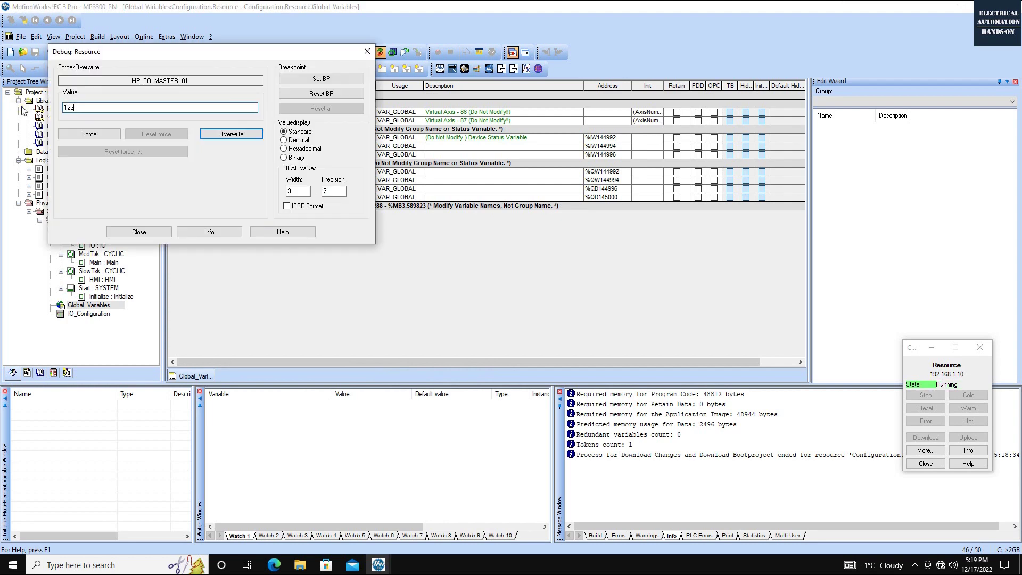
{"action": "left_click", "coordinate": [229, 134]}
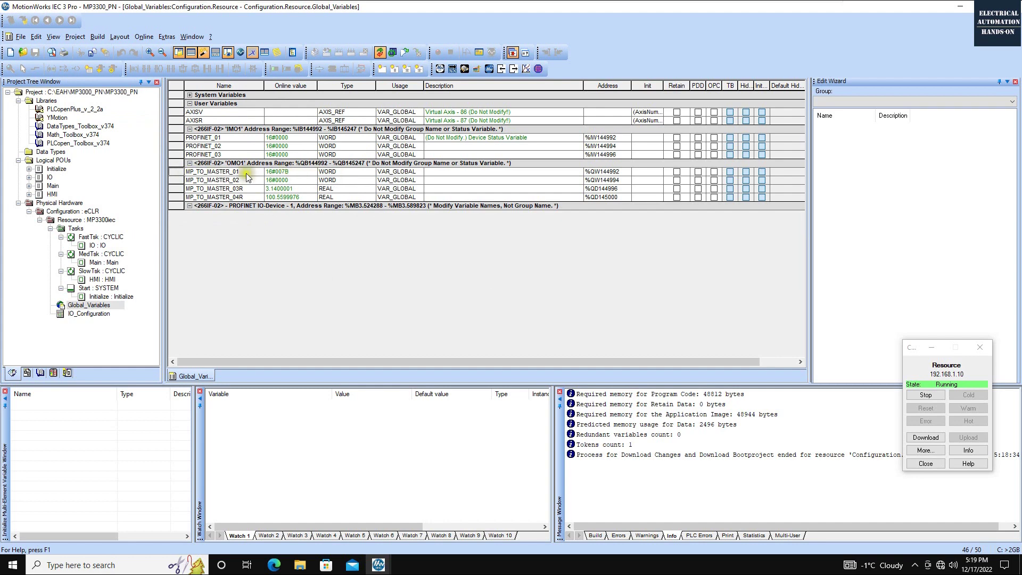
Switch the online value display of the global variables to decimal
{"action": "double_click", "coordinate": [176, 171]}
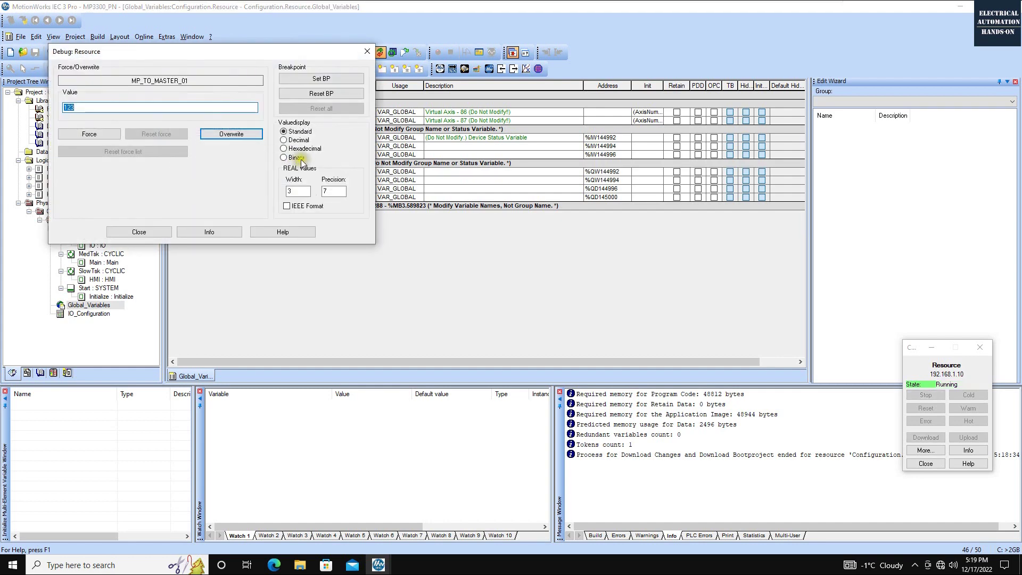
{"action": "left_click", "coordinate": [283, 140]}
{"action": "left_click_drag", "start_coordinate": [295, 50], "coordinate": [816, 200]}
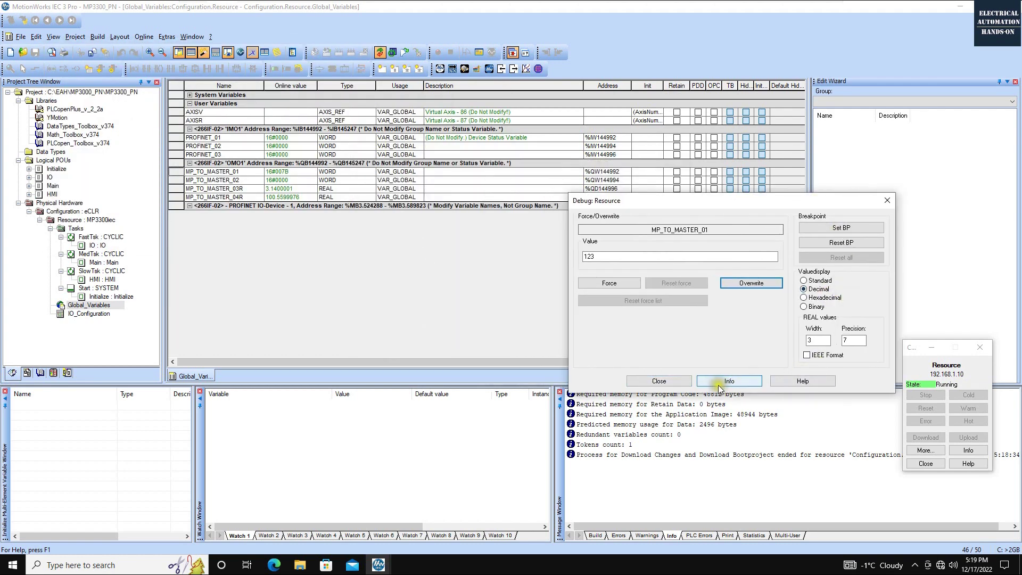
{"action": "left_click", "coordinate": [658, 380]}
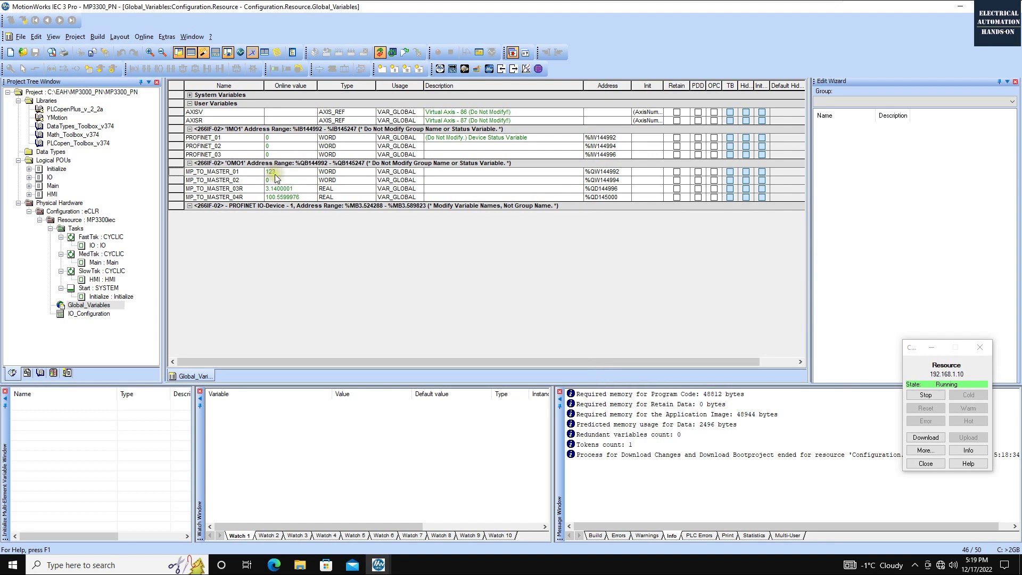
{"action": "double_click", "coordinate": [269, 173]}
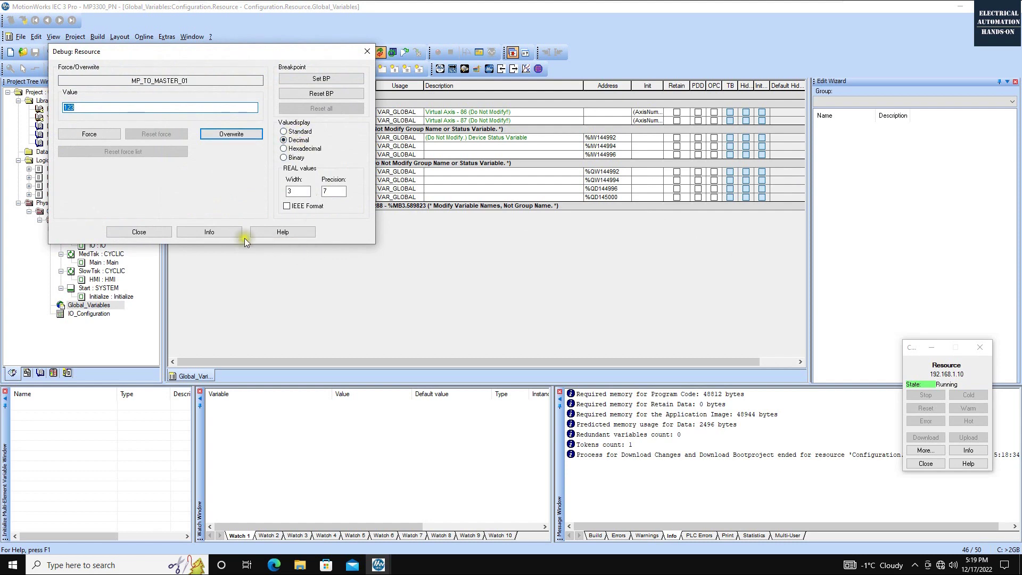
{"action": "left_click", "coordinate": [141, 233]}
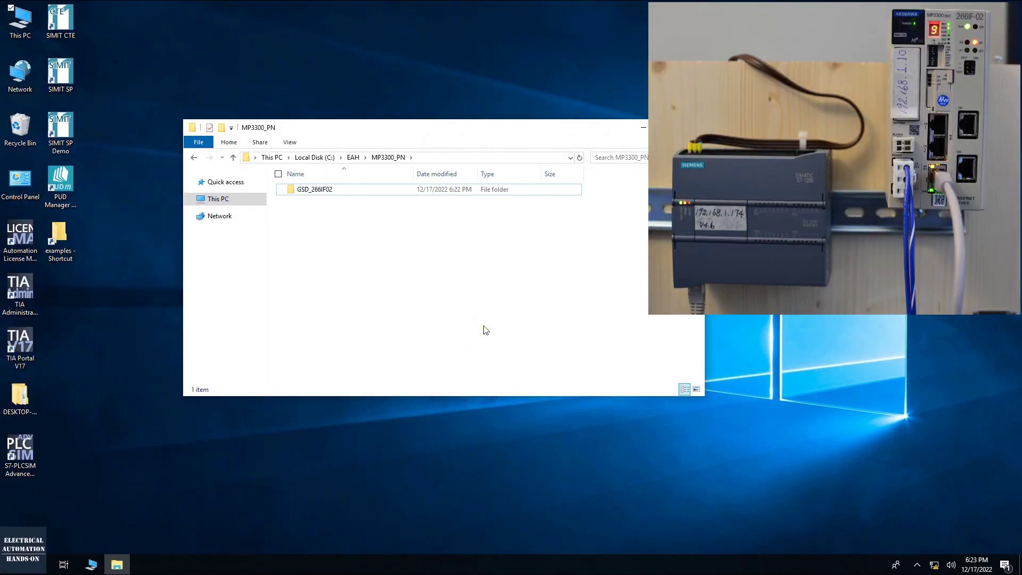
{"action": "left_click", "coordinate": [460, 442]}
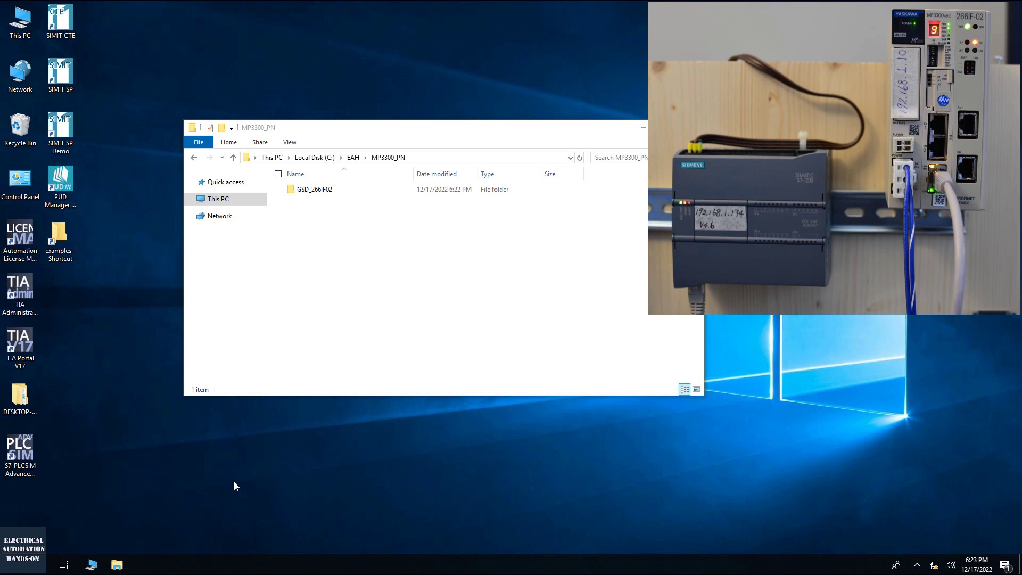
{"action": "double_click", "coordinate": [28, 355]}
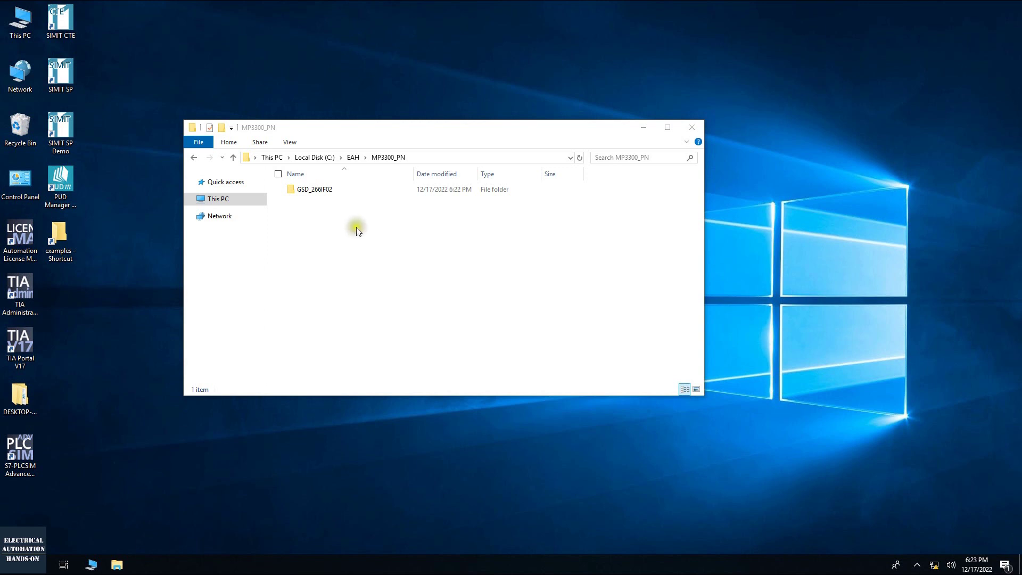
{"action": "left_click", "coordinate": [362, 270]}
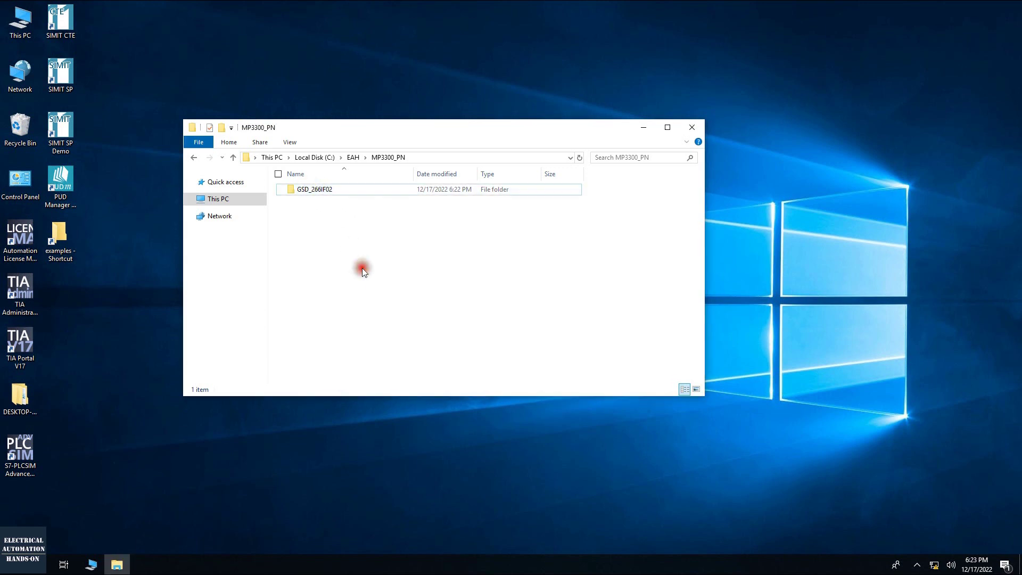
Open the GSD_266IF02 folder and examine the 266IF-02 description files it contains
{"action": "double_click", "coordinate": [313, 195]}
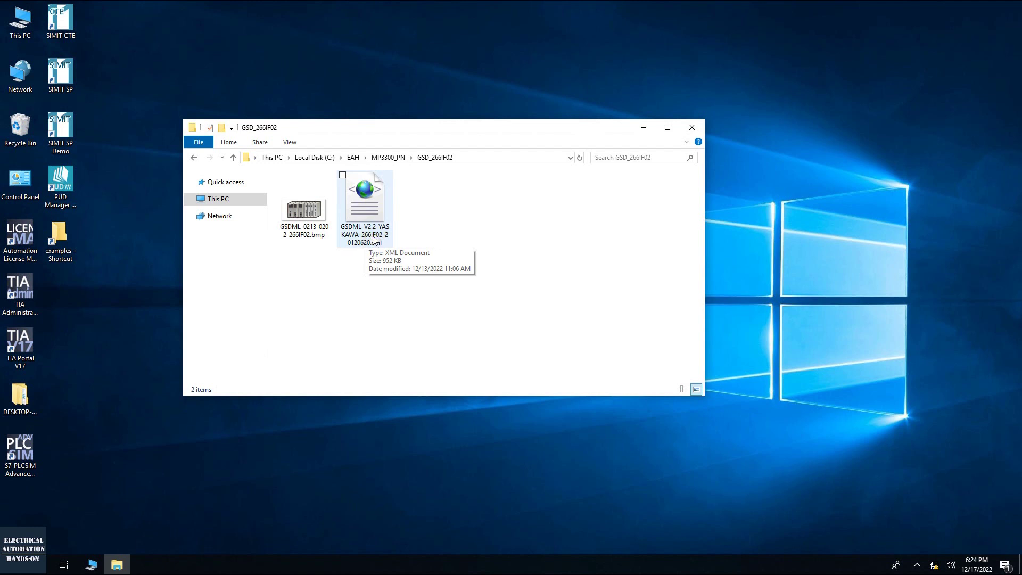
{"action": "left_click", "coordinate": [355, 312]}
{"action": "left_click", "coordinate": [500, 289]}
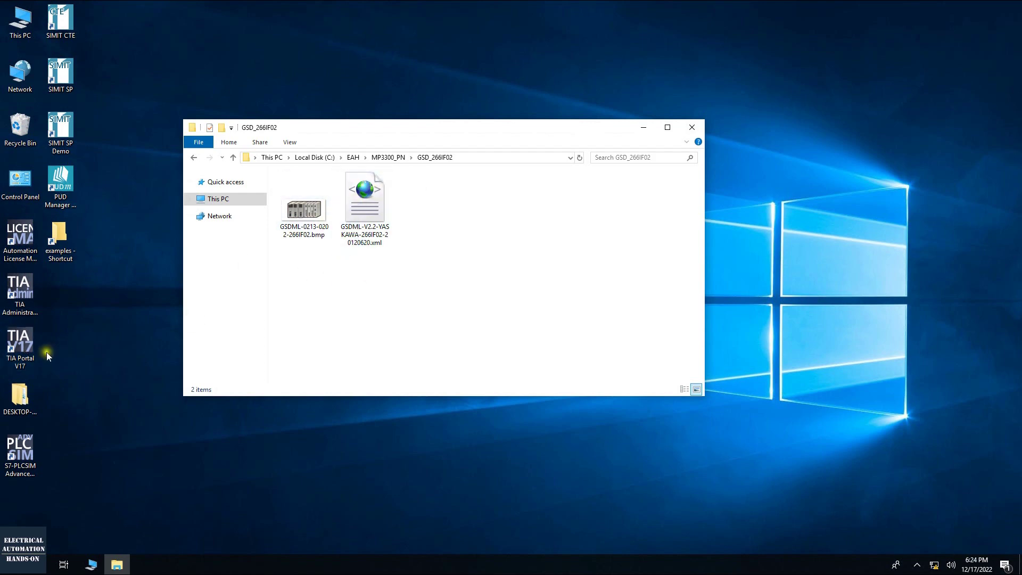
Start TIA Portal V17 and open the management of general station description files (GSD)
{"action": "double_click", "coordinate": [24, 340]}
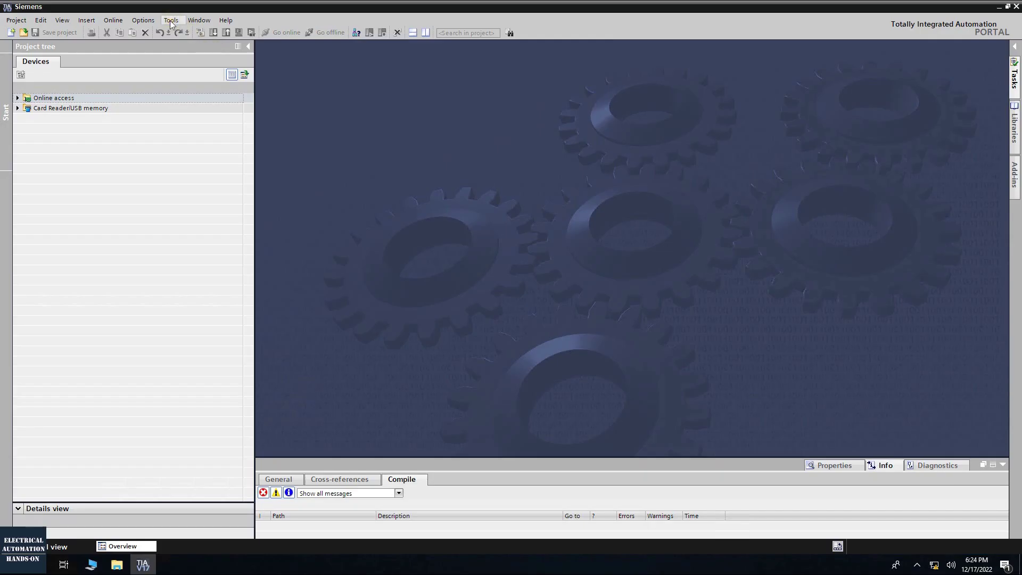
{"action": "left_click", "coordinate": [171, 21]}
{"action": "left_click", "coordinate": [134, 16]}
{"action": "left_click", "coordinate": [143, 21]}
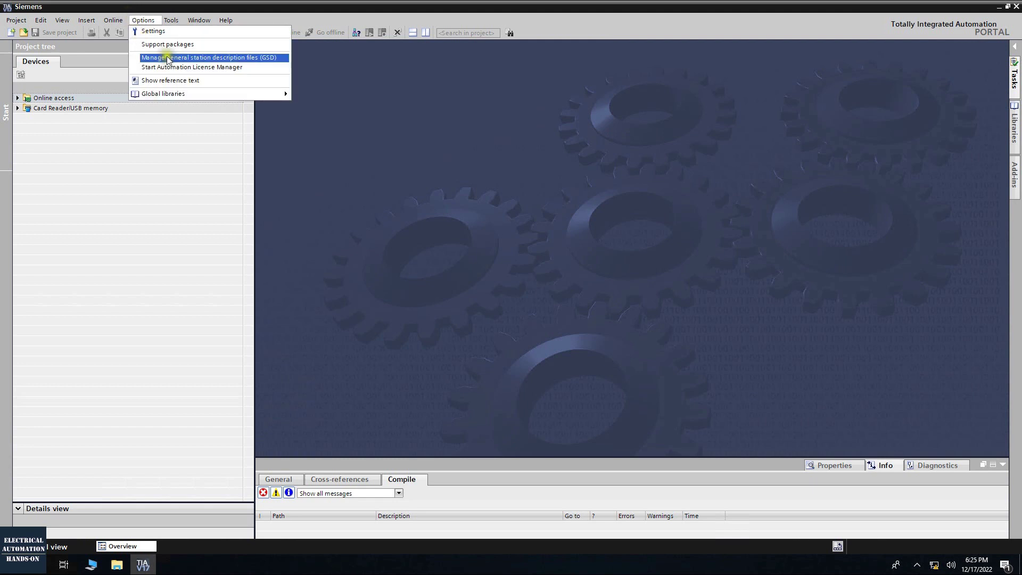
{"action": "left_click", "coordinate": [214, 57]}
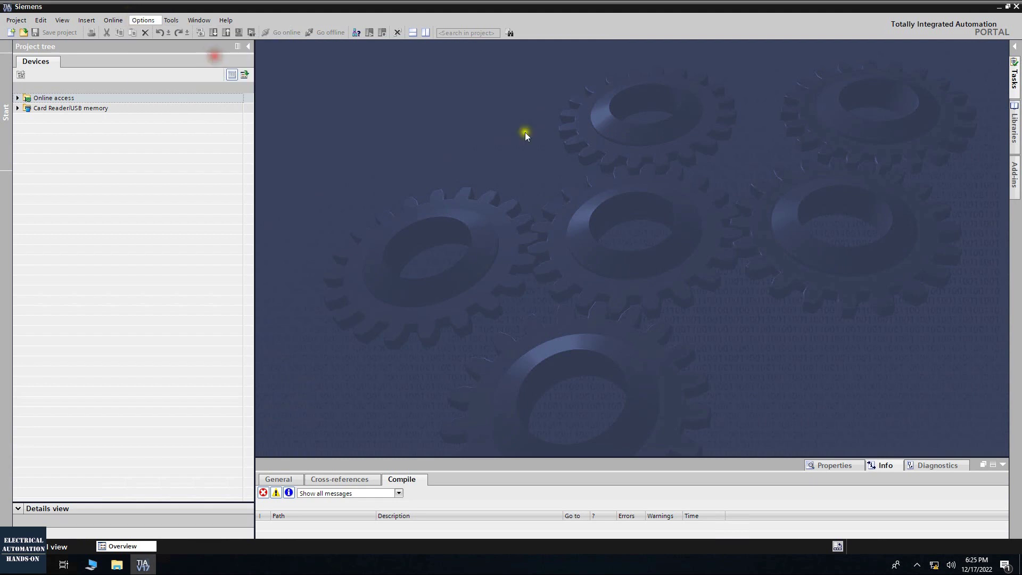
{"action": "left_click", "coordinate": [440, 274]}
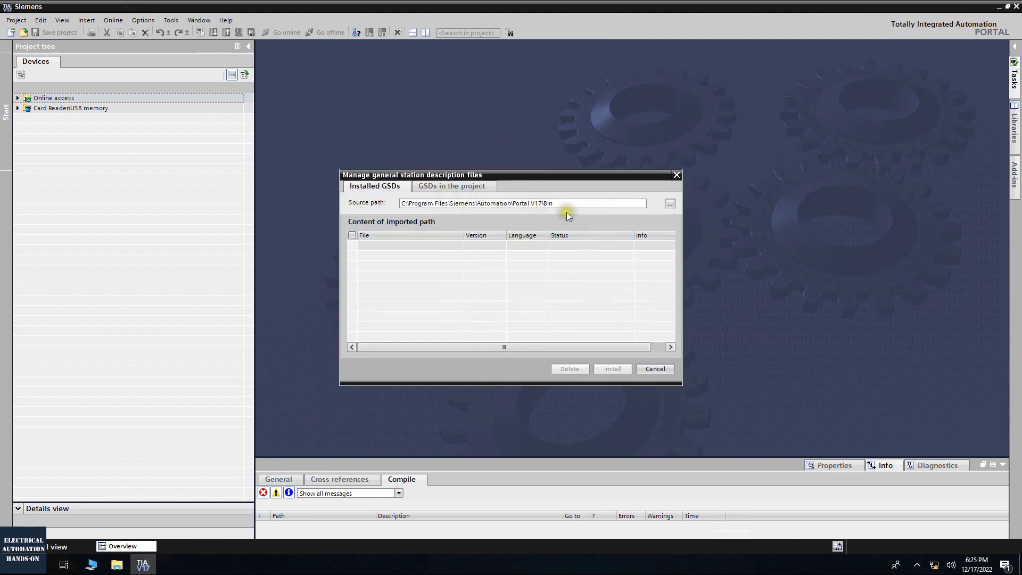
Install GSDML-V2.2-YASKAWA-266IF02-20120620.xml from the source path C:\EAH\MP3300_PN\GSD_266IF02
{"action": "left_click", "coordinate": [669, 205]}
{"action": "left_click", "coordinate": [761, 460]}
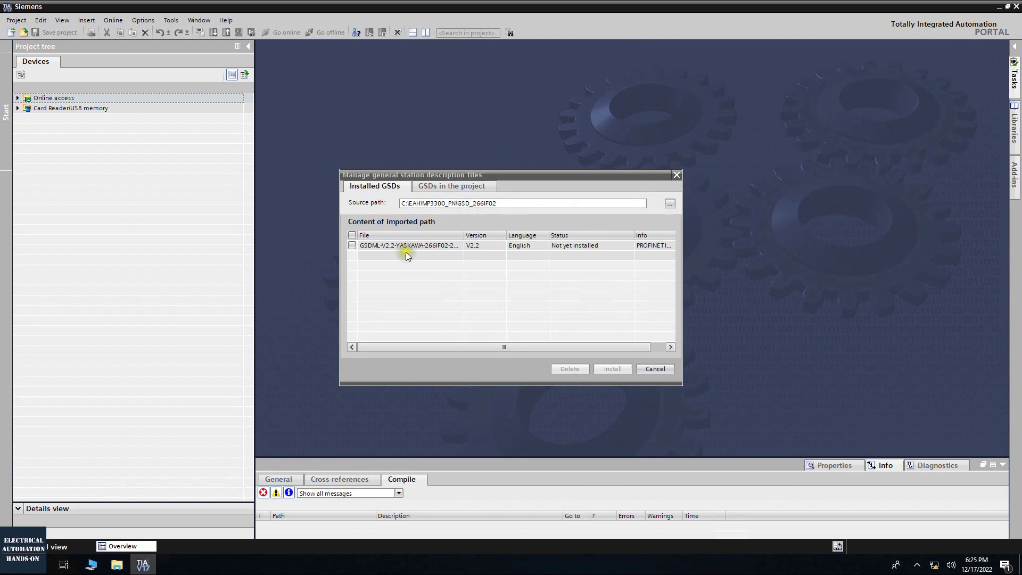
{"action": "left_click_drag", "start_coordinate": [464, 234], "coordinate": [577, 235]}
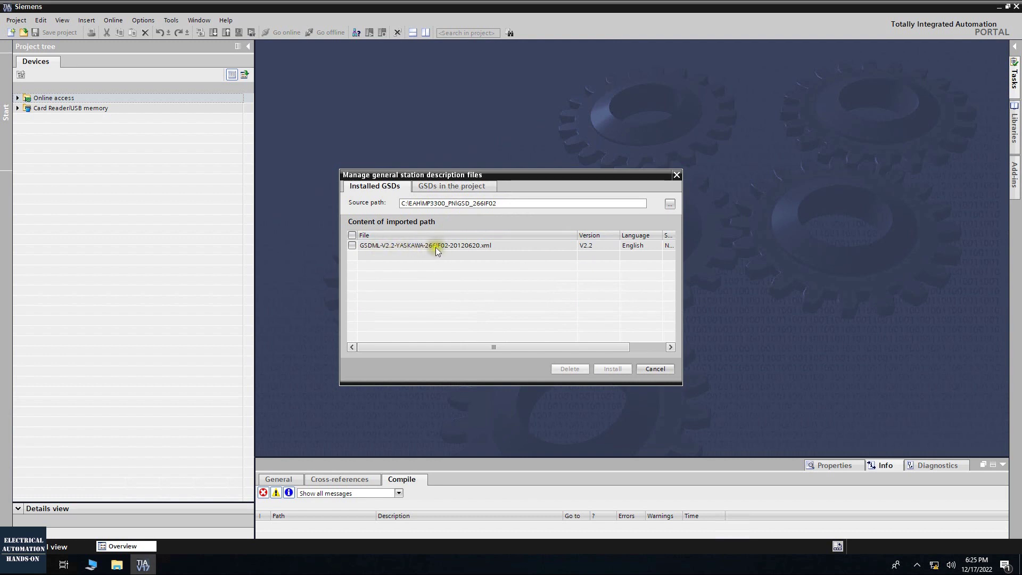
{"action": "left_click", "coordinate": [352, 246]}
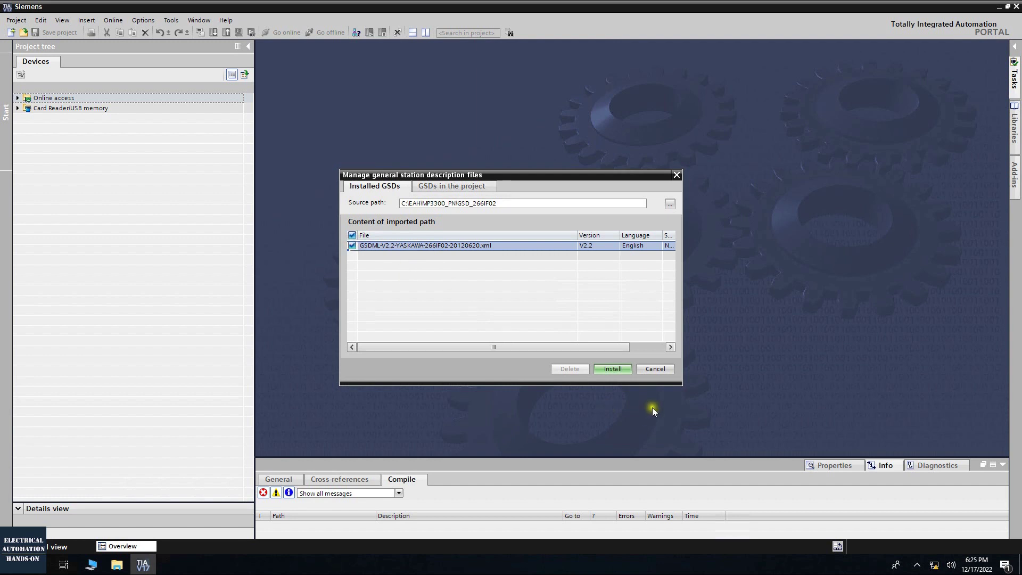
{"action": "left_click", "coordinate": [611, 370]}
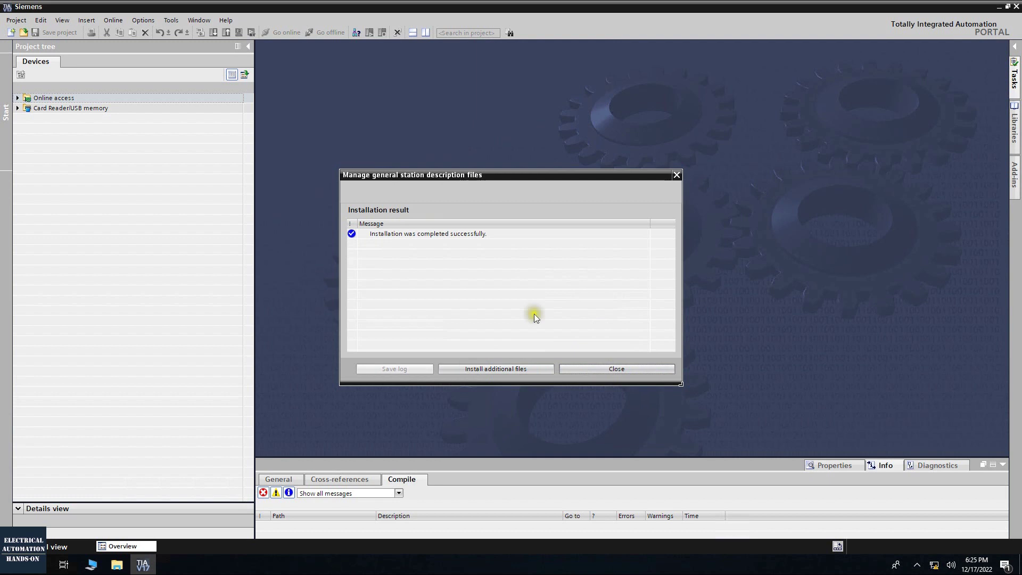
{"action": "left_click", "coordinate": [607, 369]}
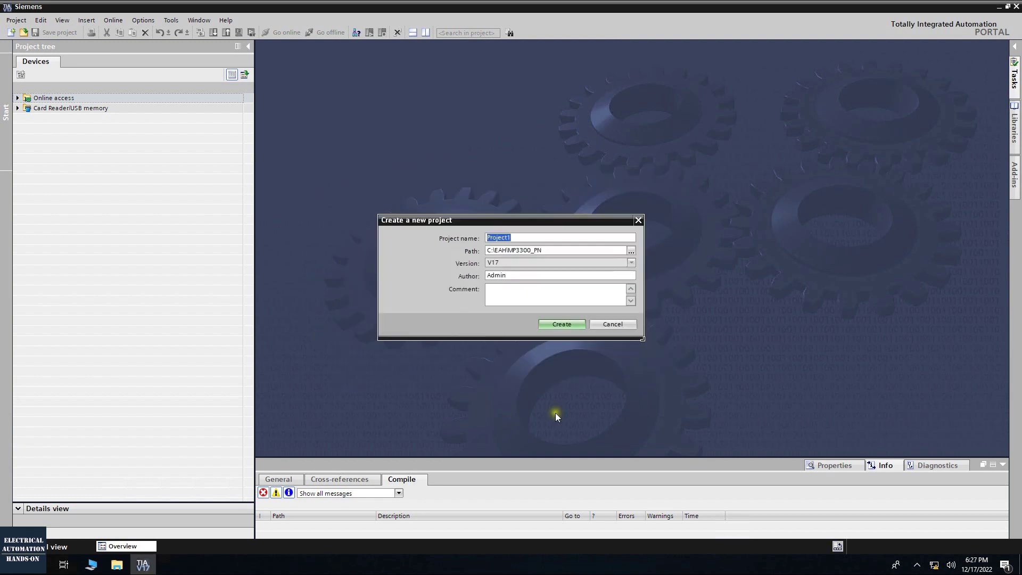
Create a new V17 project named S71200_PN_MP3300 in C:\EAH\MP3300_PN
{"action": "left_click", "coordinate": [517, 237]}
{"action": "key", "text": "ctrl+a"}
{"action": "type", "text": "S71200_PN_MP3300"}
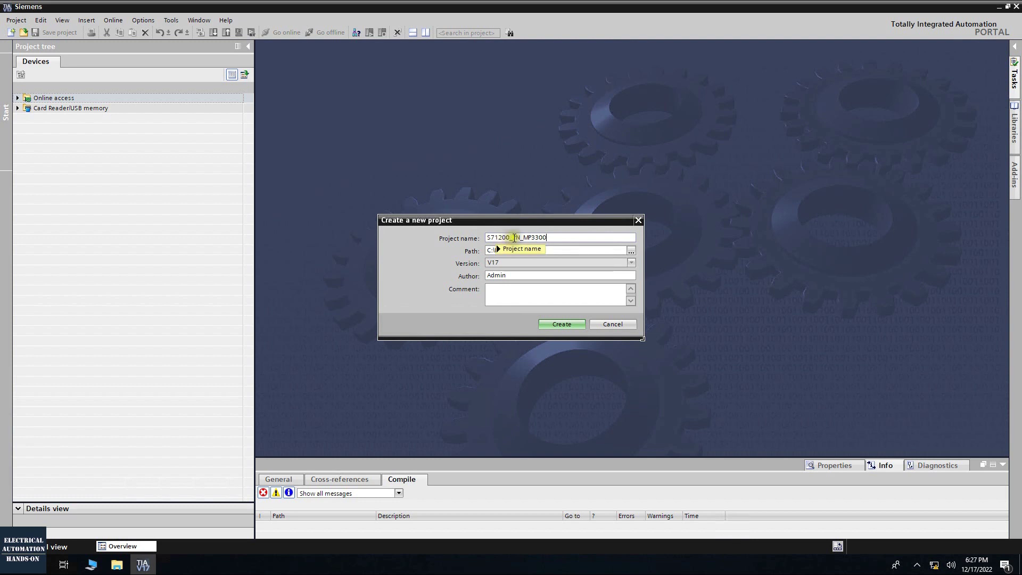
{"action": "left_click_drag", "start_coordinate": [548, 238], "coordinate": [524, 237]}
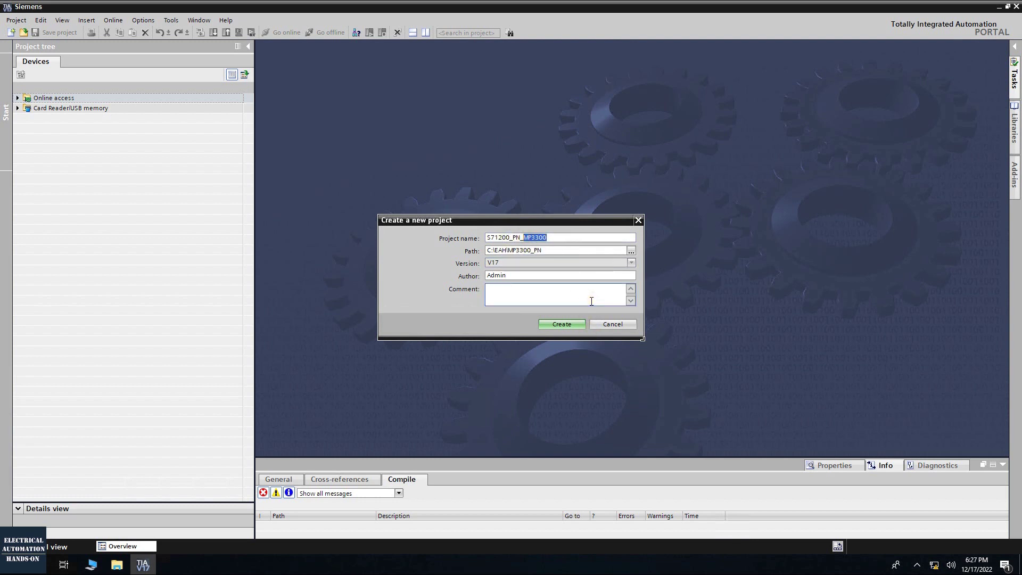
{"action": "left_click", "coordinate": [556, 325]}
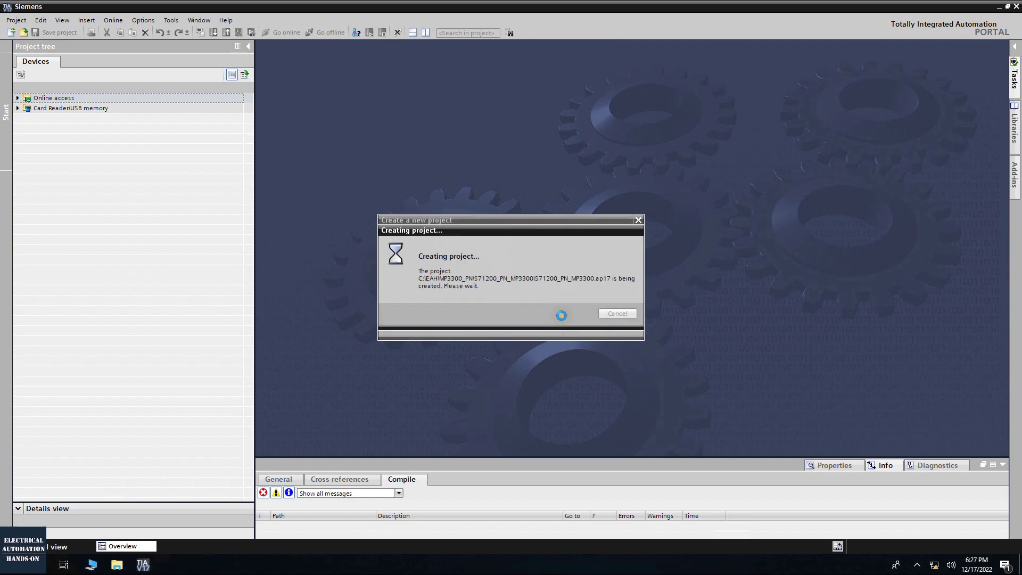
Add a CPU 1214C AC/DC/Rly to the project and set its PROFINET interface's IP address to 192.168.1.174
{"action": "double_click", "coordinate": [89, 109]}
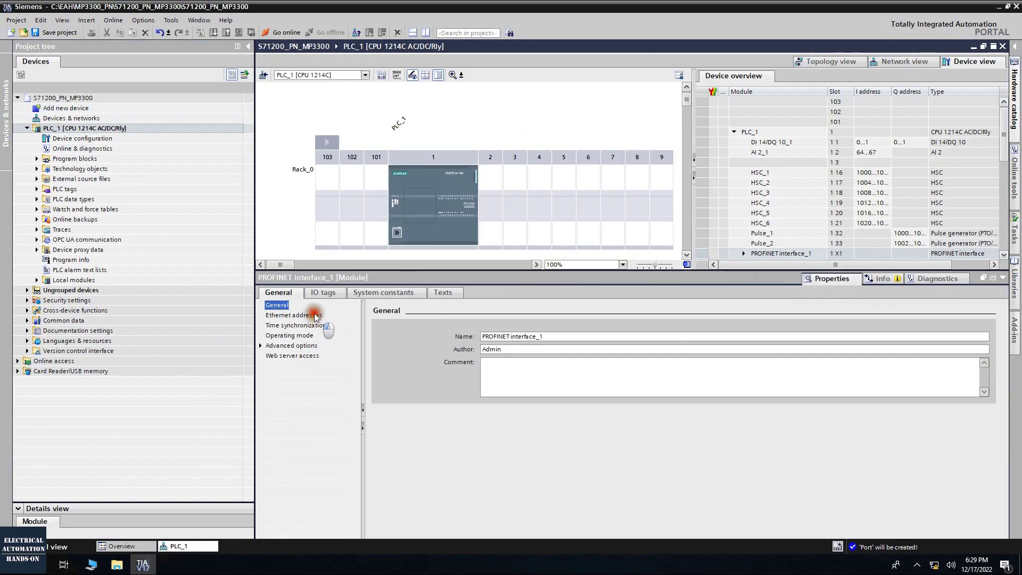
{"action": "left_click", "coordinate": [315, 316]}
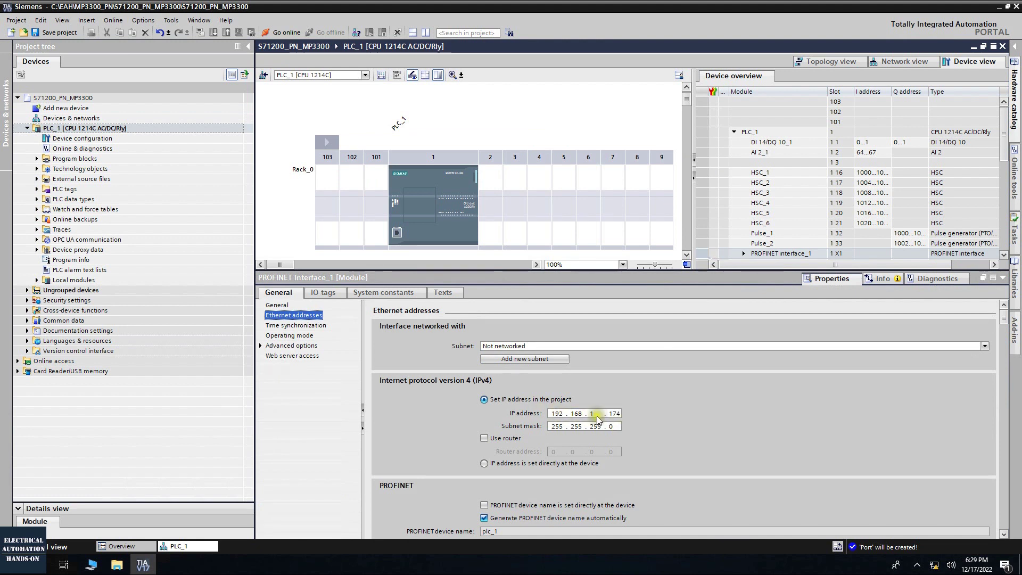
{"action": "left_click", "coordinate": [455, 231]}
Switch to the network view and search the hardware catalog for YASKAWA
{"action": "left_click", "coordinate": [899, 62]}
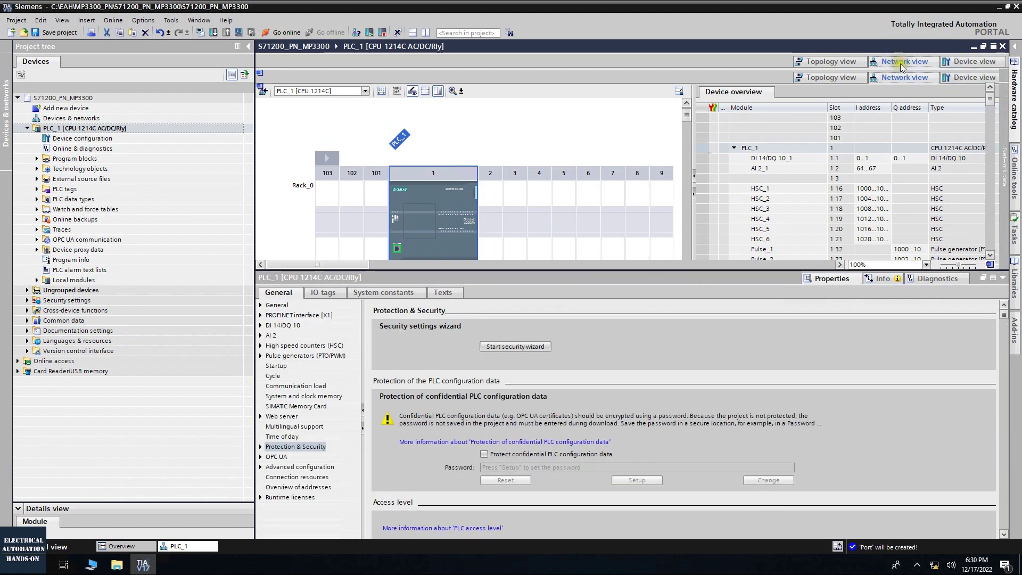
{"action": "left_click", "coordinate": [478, 153]}
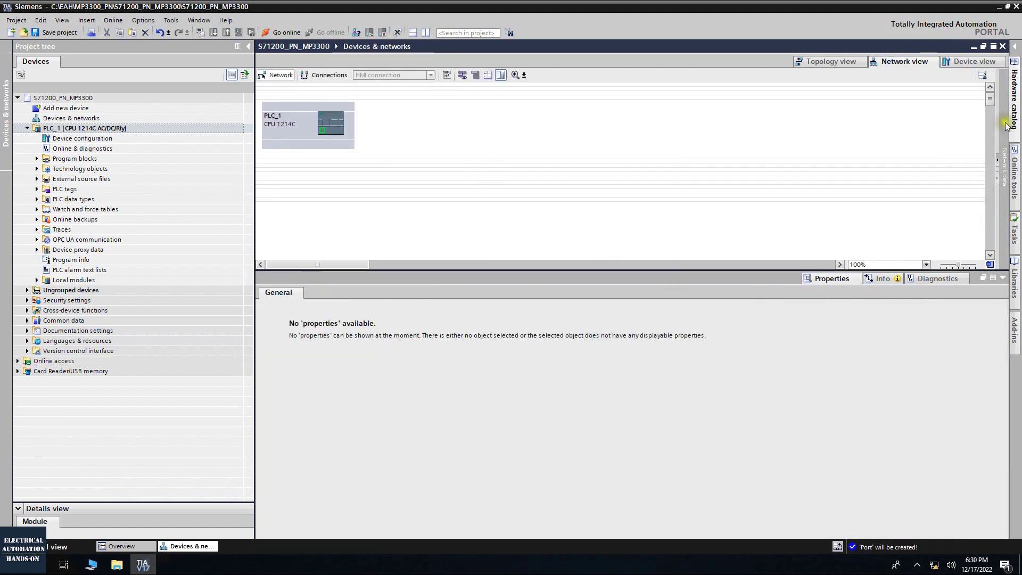
{"action": "left_click", "coordinate": [1012, 106]}
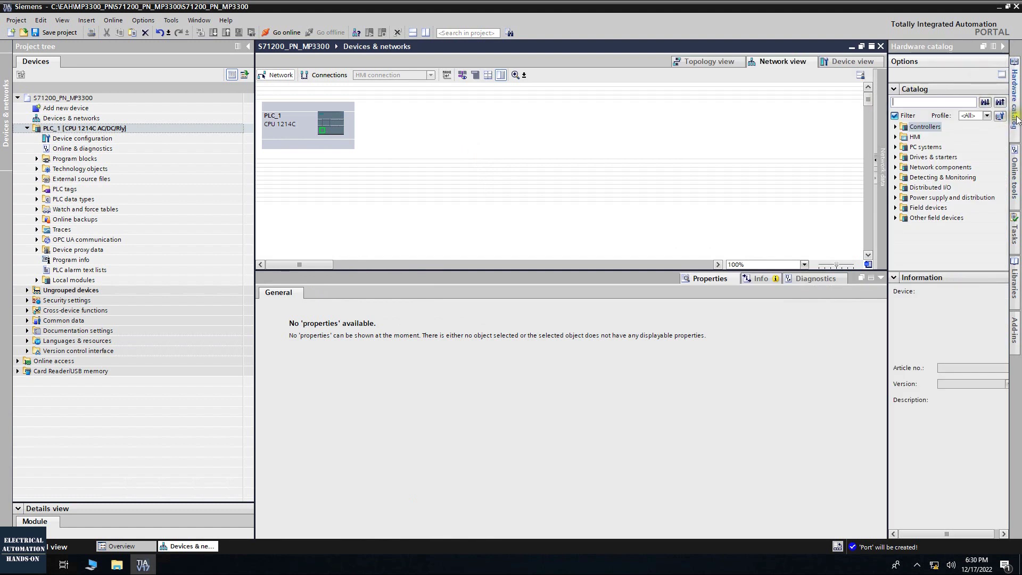
{"action": "left_click_drag", "start_coordinate": [887, 133], "coordinate": [754, 127]}
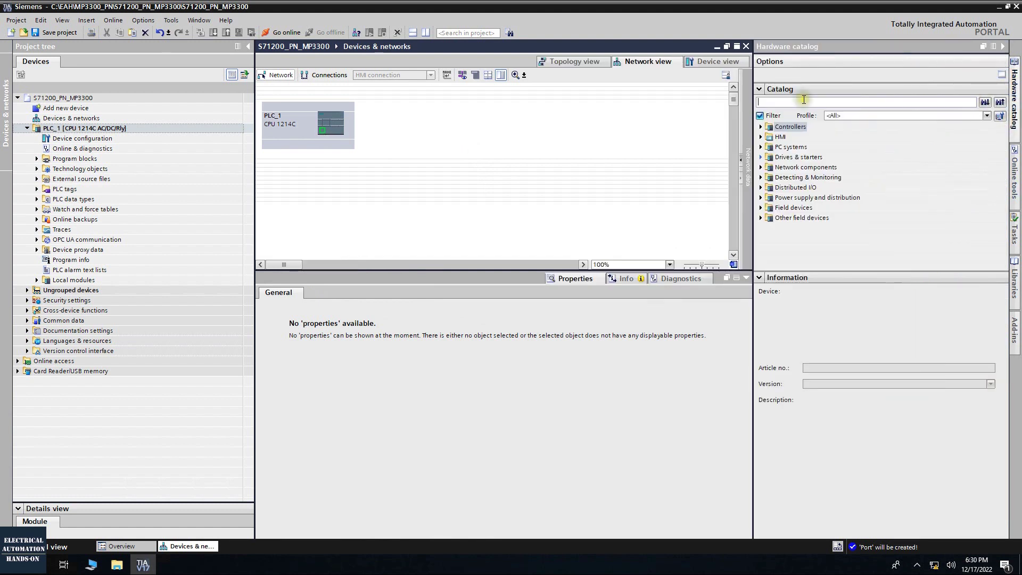
{"action": "type", "text": "YASKAWA"}
{"action": "key", "text": "Return"}
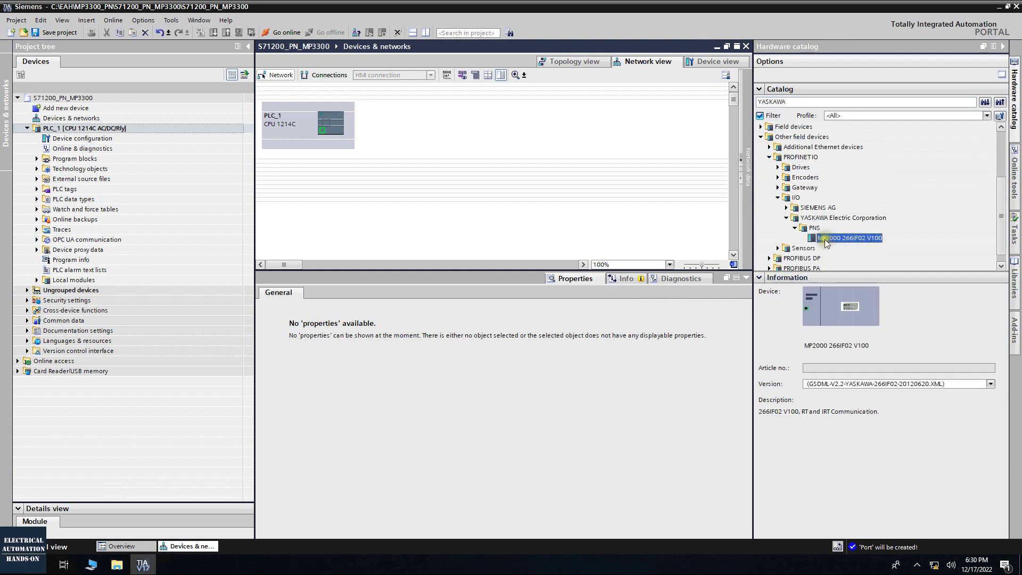
Add the MP2000 266IF02 V100 to the network and connect PLC_1's PROFINET port to it
{"action": "left_click", "coordinate": [851, 239]}
{"action": "left_click_drag", "start_coordinate": [859, 238], "coordinate": [514, 180]}
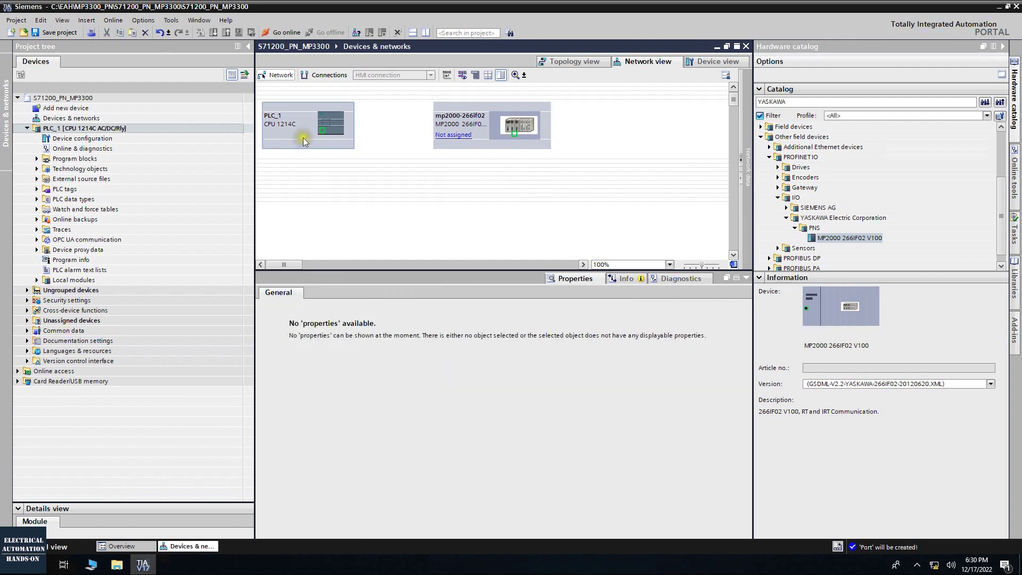
{"action": "left_click_drag", "start_coordinate": [320, 129], "coordinate": [515, 134]}
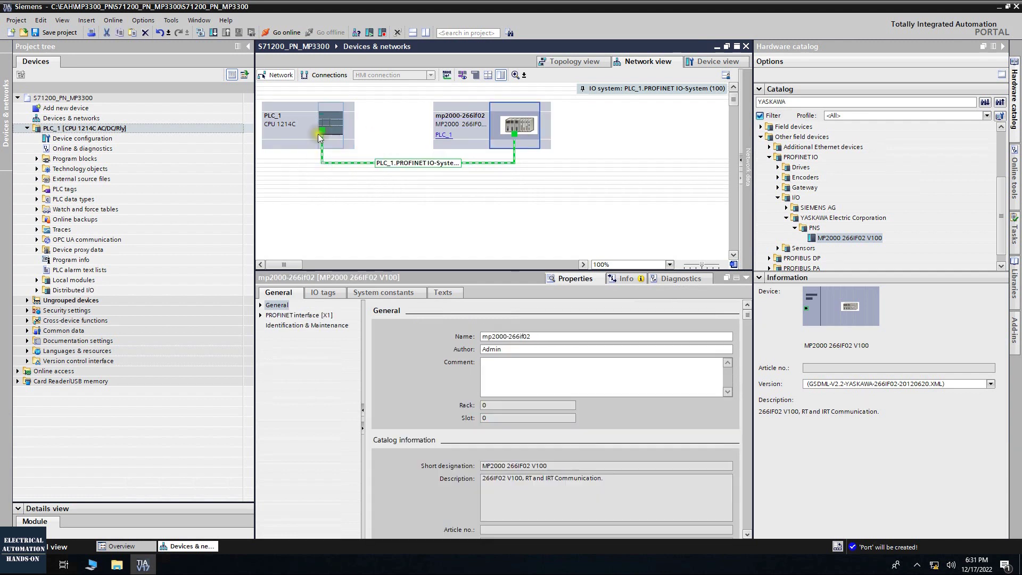
{"action": "left_click", "coordinate": [450, 106]}
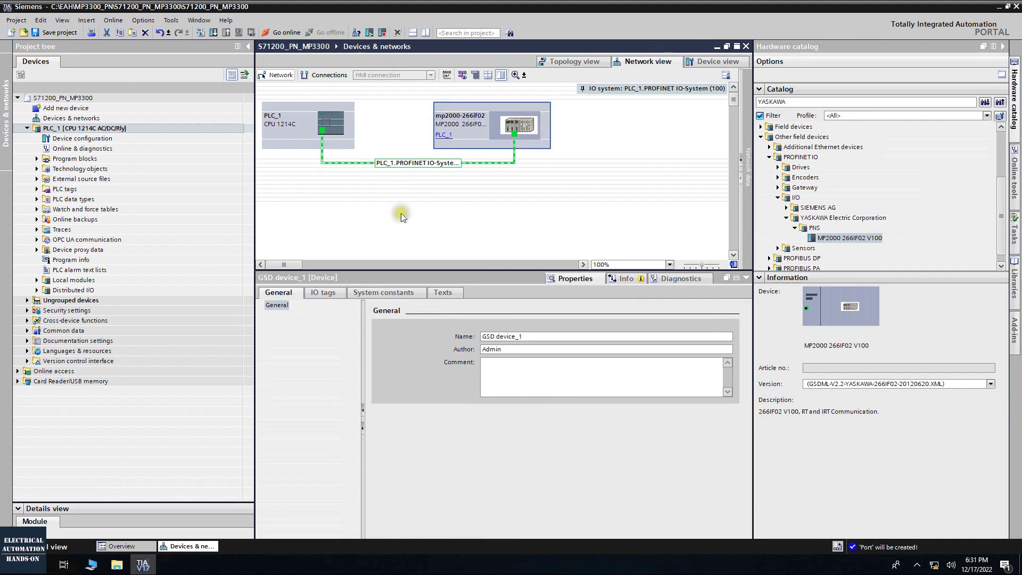
Show the address labels in the network view and set the mp2000-266if02's IP address to 192.168.1.10
{"action": "left_click", "coordinate": [515, 125]}
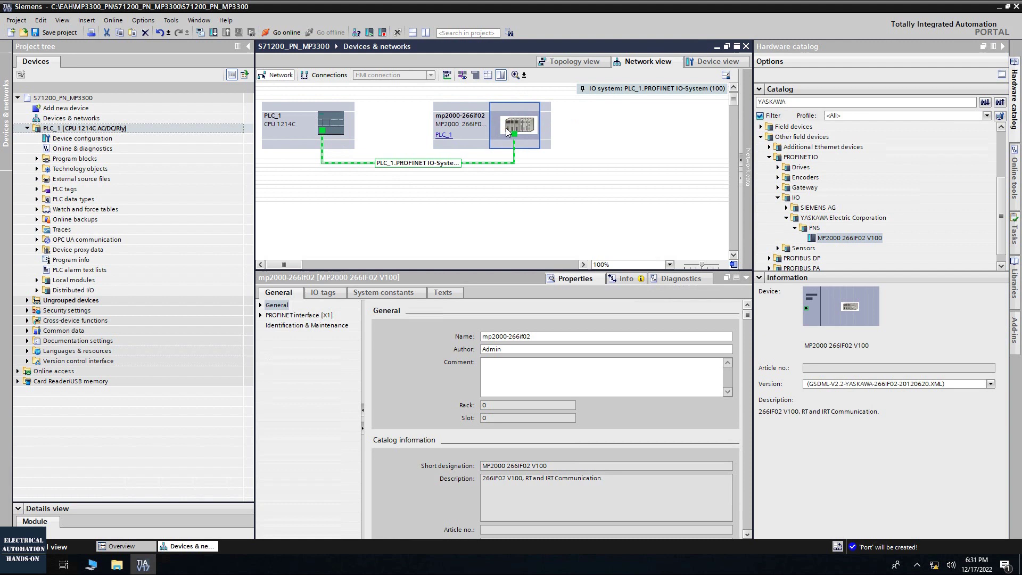
{"action": "left_click", "coordinate": [260, 315]}
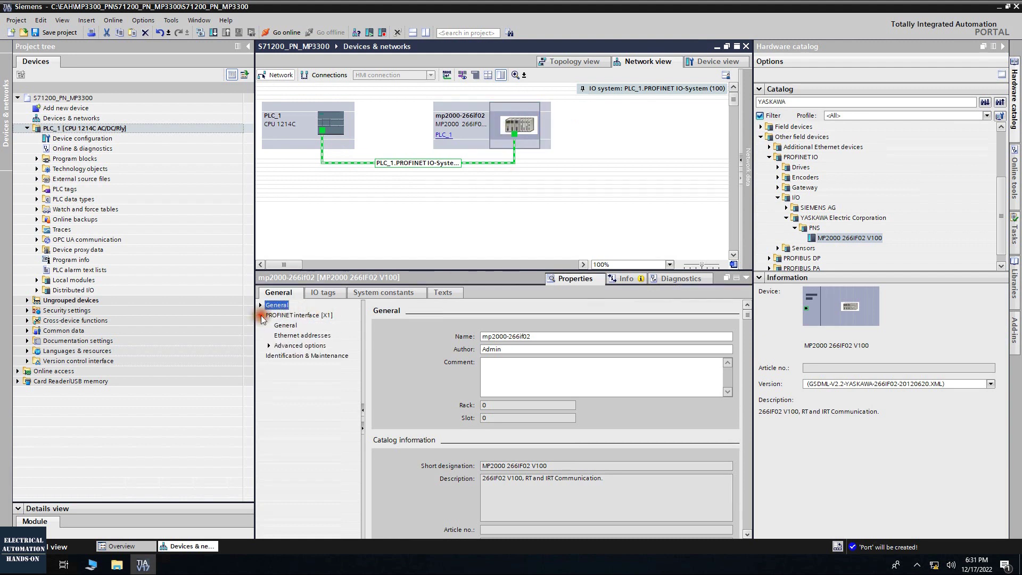
{"action": "left_click", "coordinate": [282, 335]}
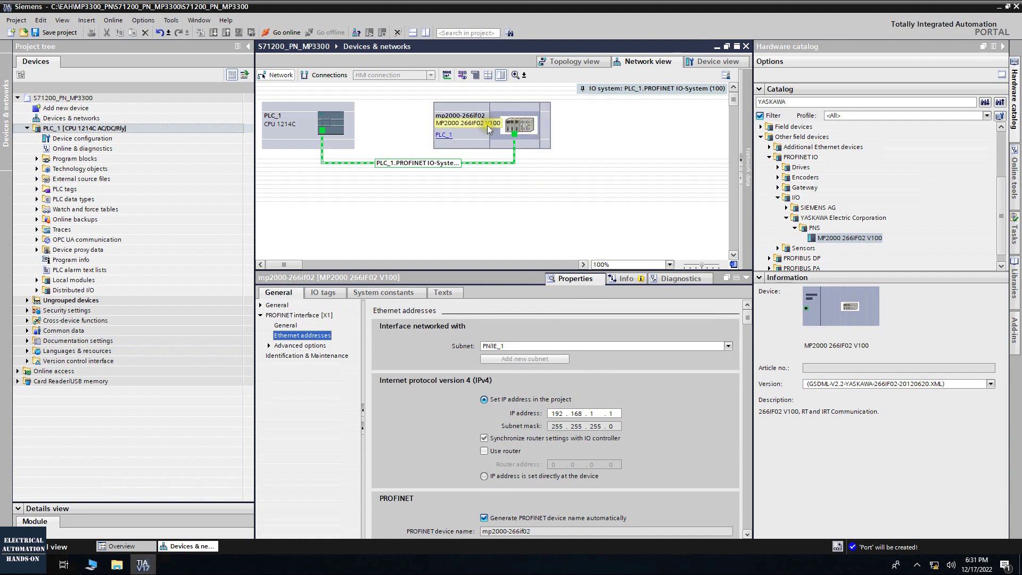
{"action": "left_click", "coordinate": [463, 75]}
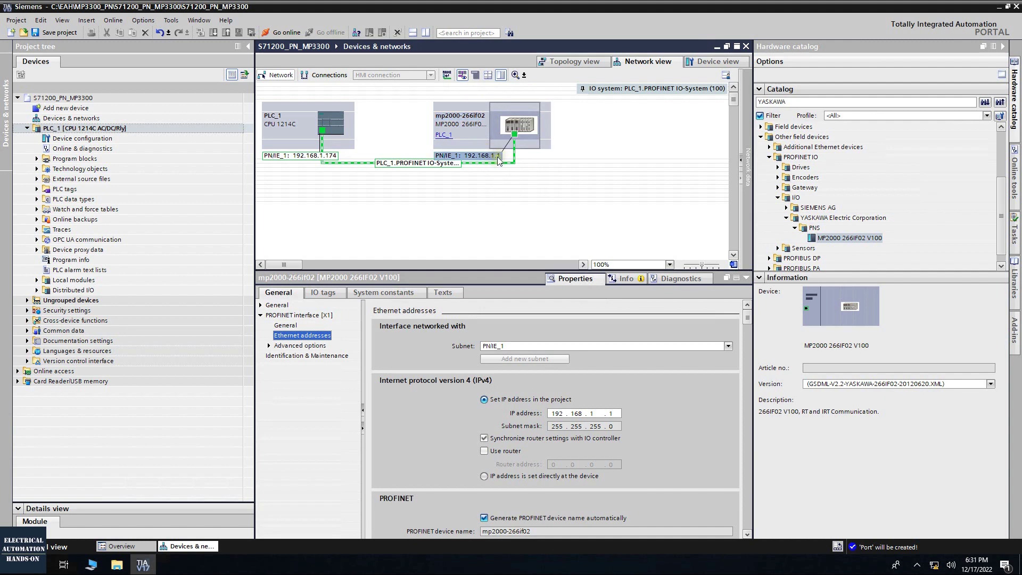
{"action": "left_click", "coordinate": [608, 413]}
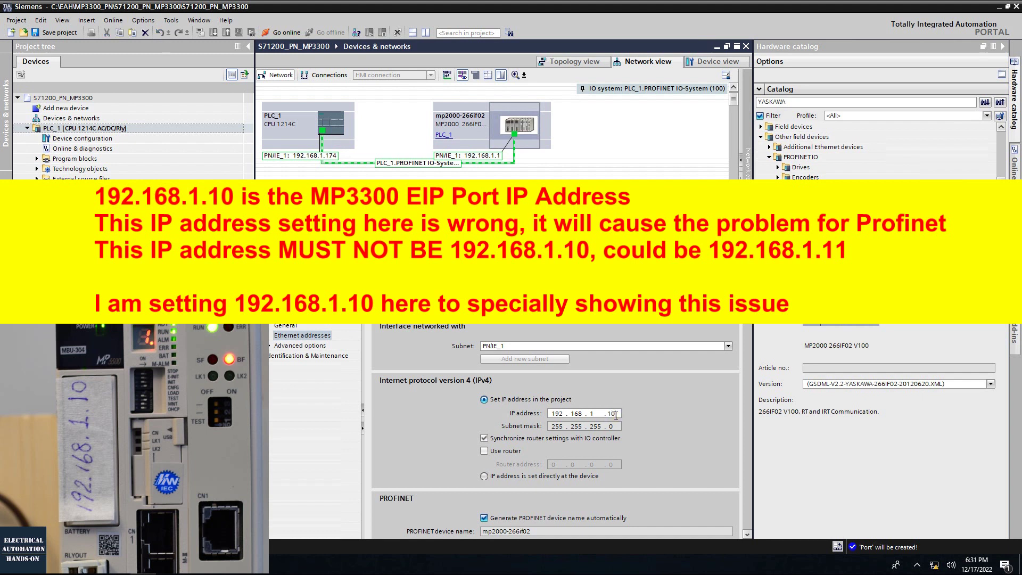
{"action": "key", "text": "Return"}
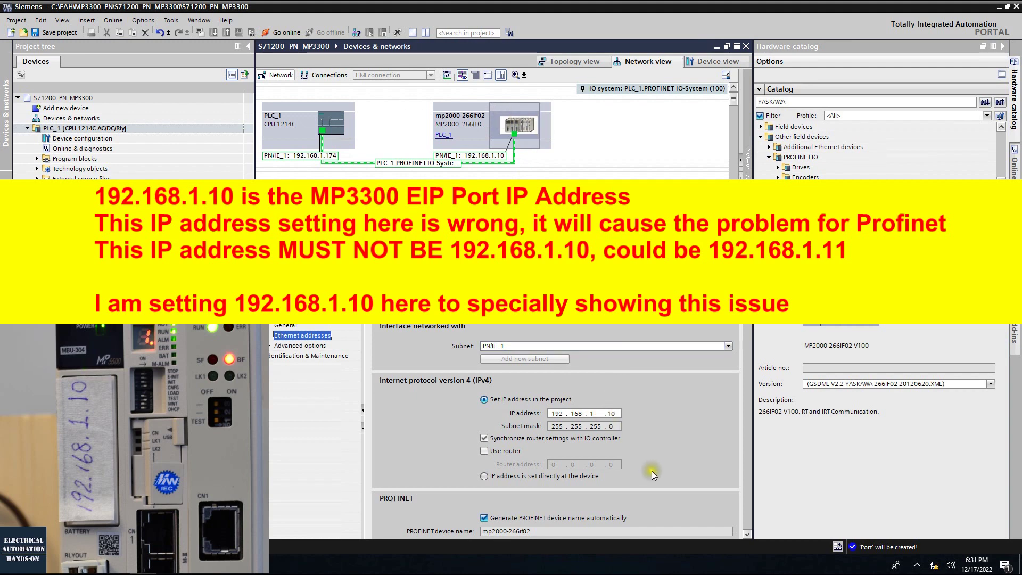
Compare the mp2000-266if02's PROFINET device name with the IO-device name in MotionWorks IEC's Hardware Configuration and recheck its IP address
{"action": "scroll", "coordinate": [653, 474], "scroll_direction": "down", "scroll_amount": 3}
{"action": "scroll", "coordinate": [653, 475], "scroll_direction": "down", "scroll_amount": 1}
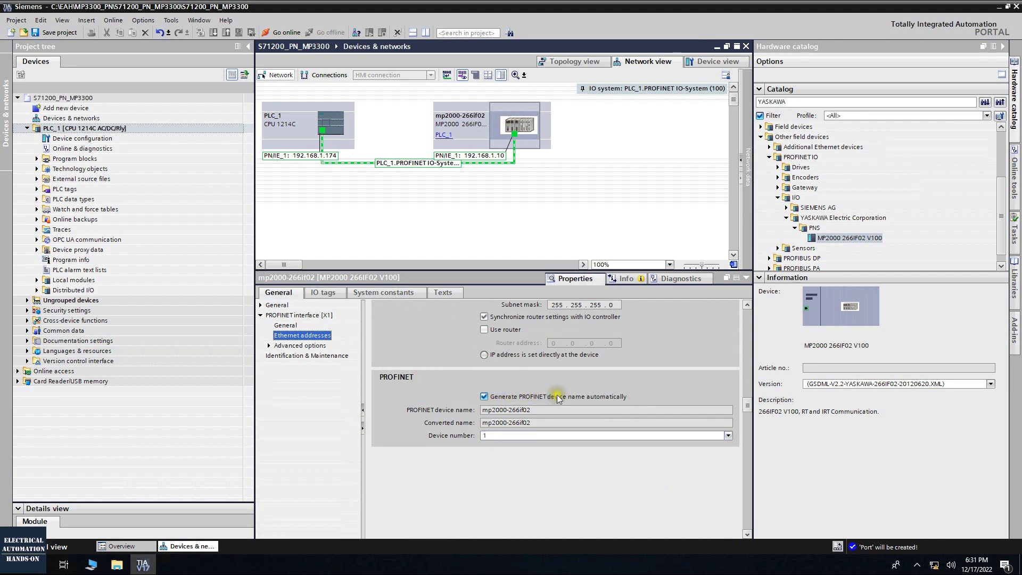
{"action": "left_click", "coordinate": [575, 410]}
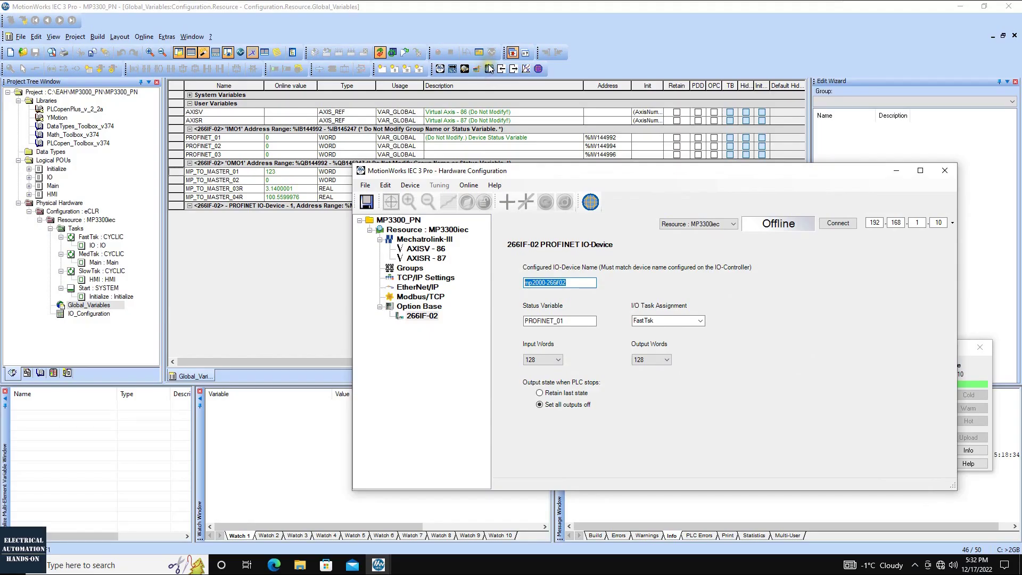
{"action": "left_click", "coordinate": [558, 283]}
{"action": "left_click_drag", "start_coordinate": [570, 283], "coordinate": [495, 279]}
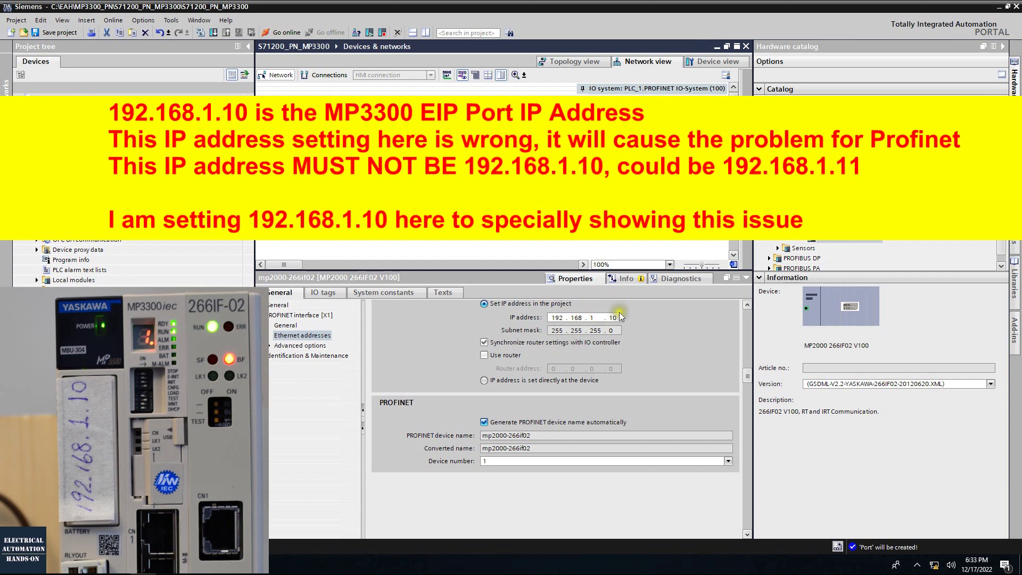
{"action": "left_click", "coordinate": [599, 318]}
{"action": "left_click", "coordinate": [427, 437]}
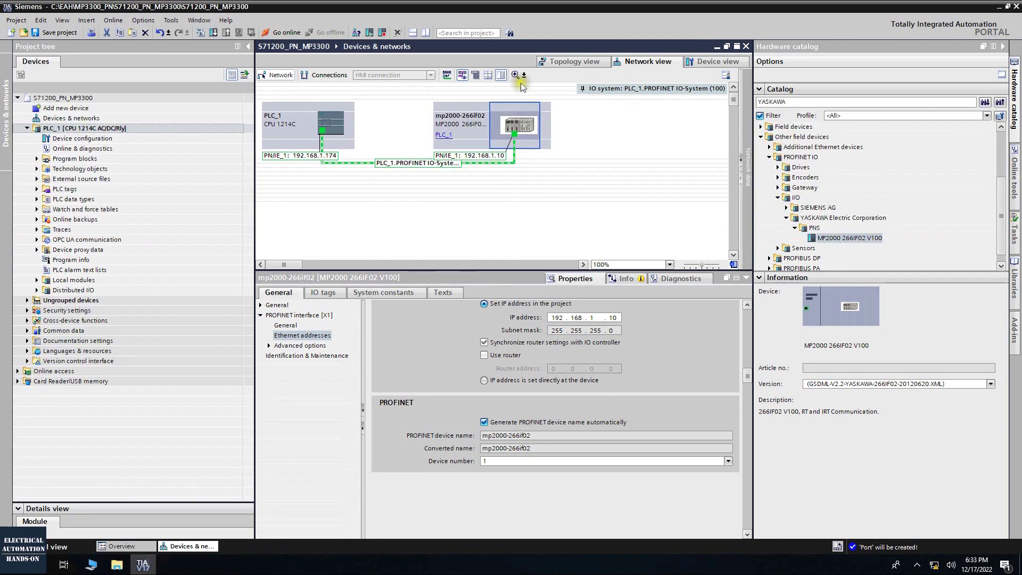
Open the device view of the mp2000-266if02 from the network view
{"action": "left_click", "coordinate": [503, 124]}
{"action": "left_click", "coordinate": [523, 114]}
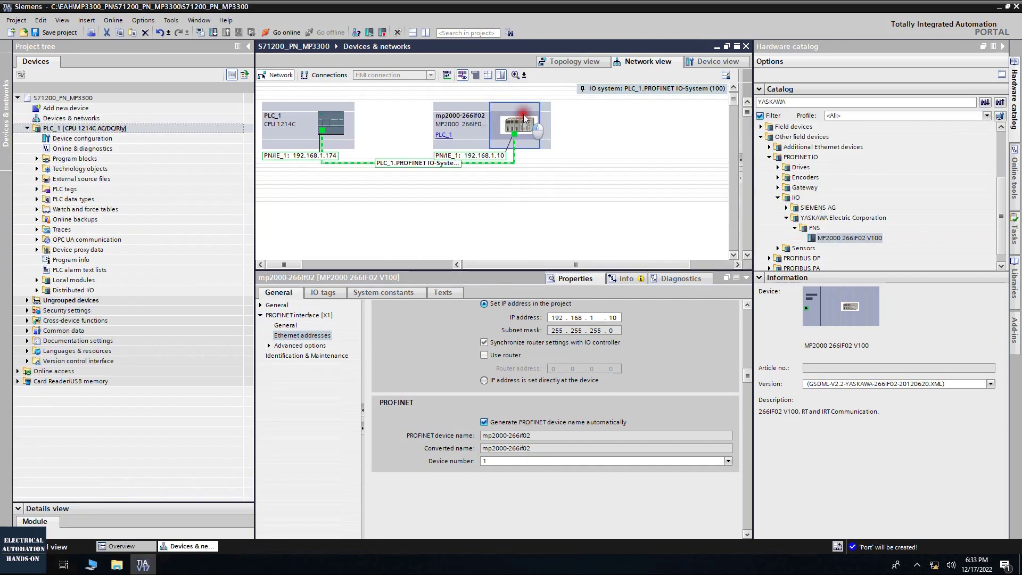
{"action": "double_click", "coordinate": [467, 153]}
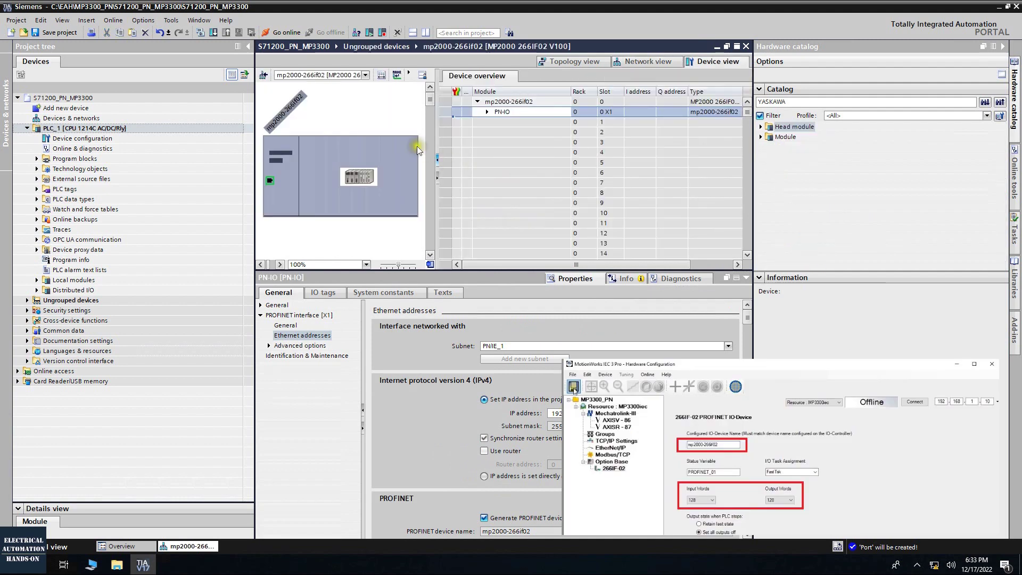
Find the 128 Words Input module among the catalog's input modules and insert it in slot 1 of the mp2000-266if02
{"action": "left_click", "coordinate": [476, 123]}
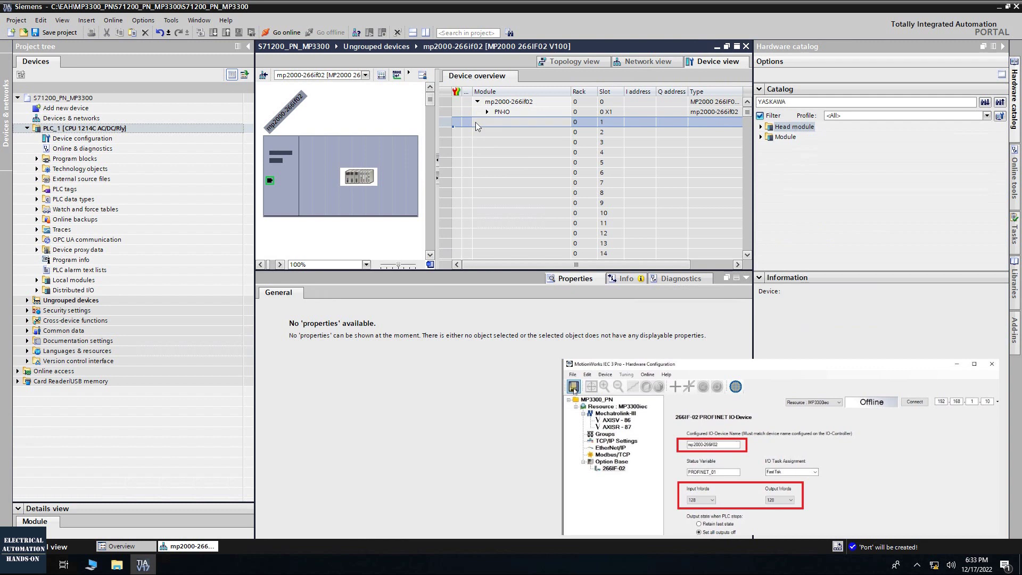
{"action": "left_click", "coordinate": [867, 183]}
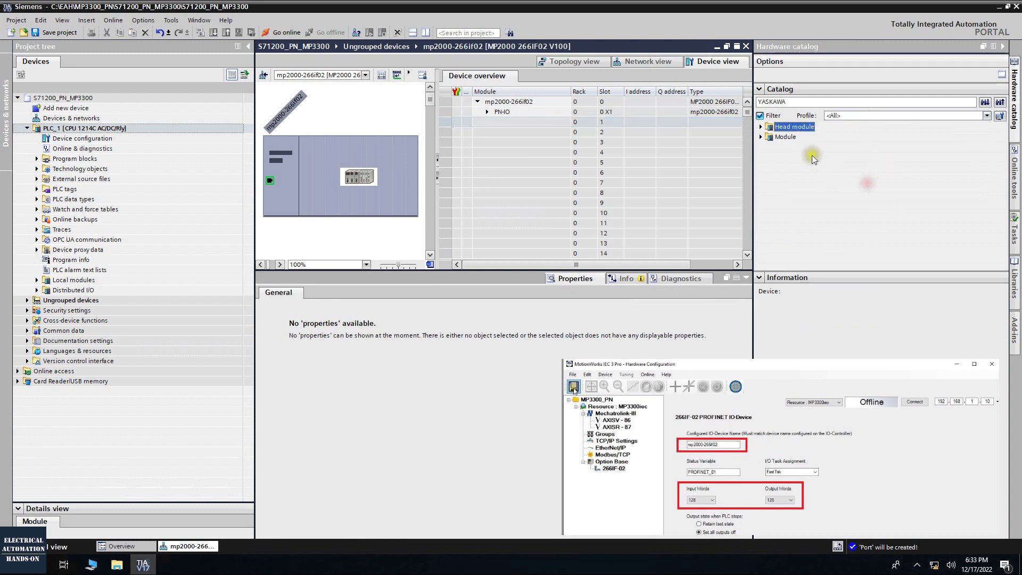
{"action": "left_click", "coordinate": [760, 137]}
{"action": "left_click", "coordinate": [767, 147]}
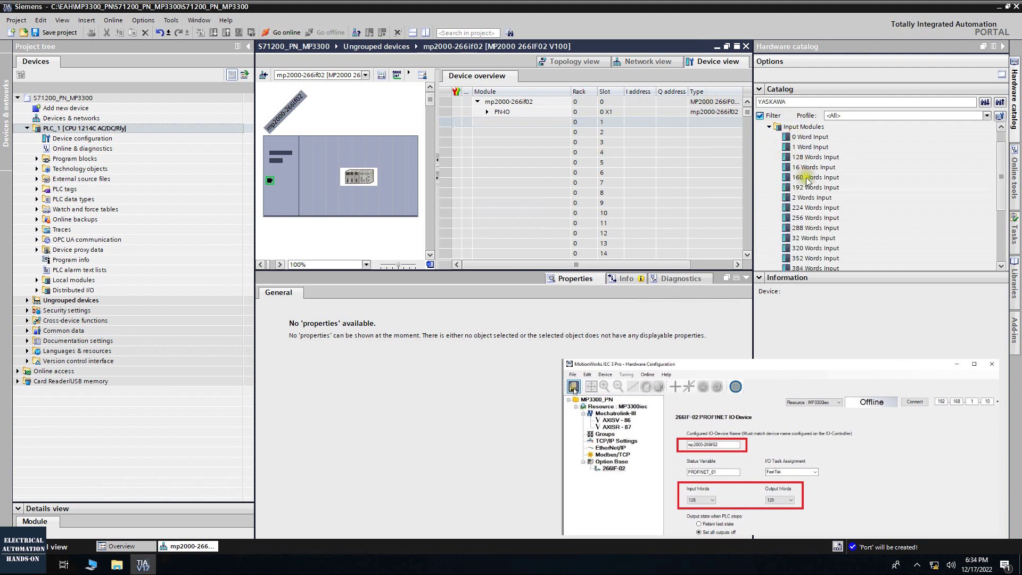
{"action": "scroll", "coordinate": [813, 205], "scroll_direction": "down", "scroll_amount": 3}
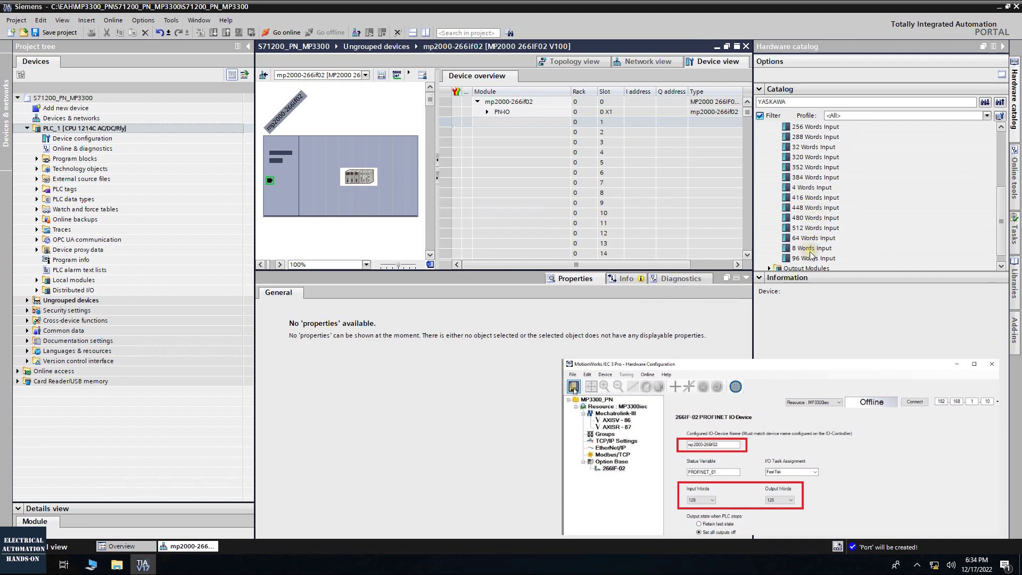
{"action": "scroll", "coordinate": [810, 255], "scroll_direction": "up", "scroll_amount": 1}
{"action": "scroll", "coordinate": [810, 255], "scroll_direction": "up", "scroll_amount": 3}
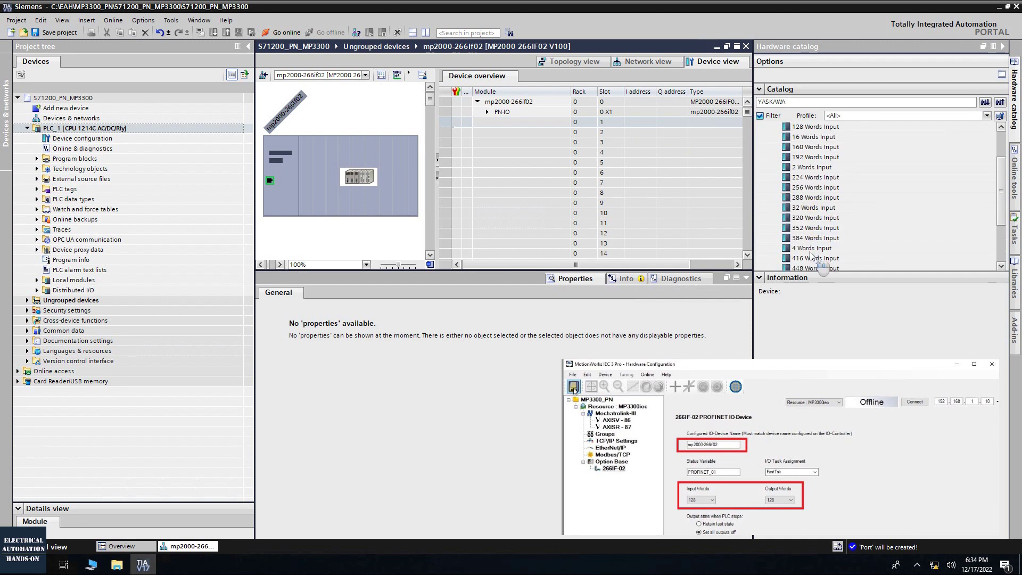
{"action": "left_click", "coordinate": [845, 159]}
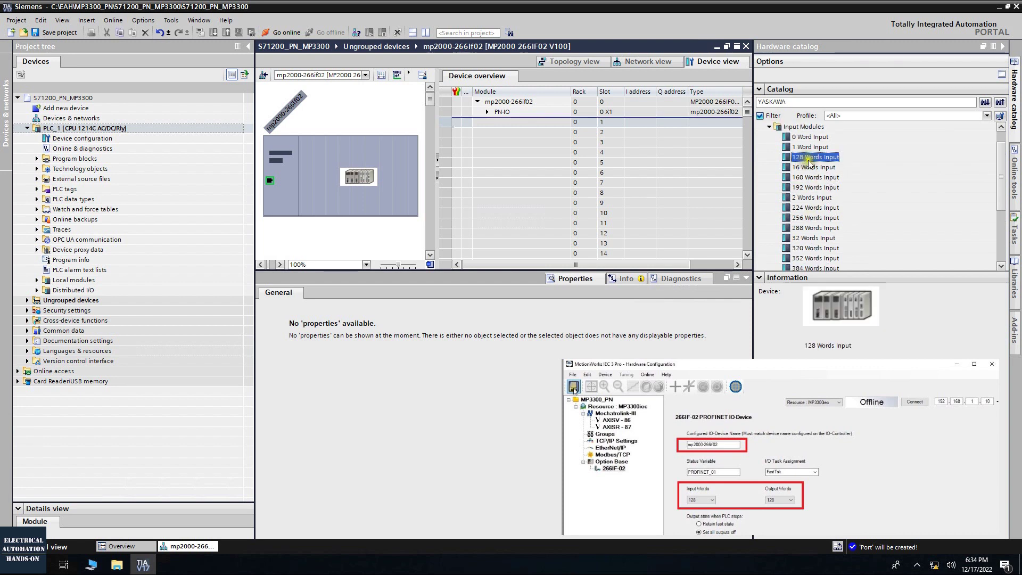
{"action": "left_click_drag", "start_coordinate": [810, 158], "coordinate": [516, 127]}
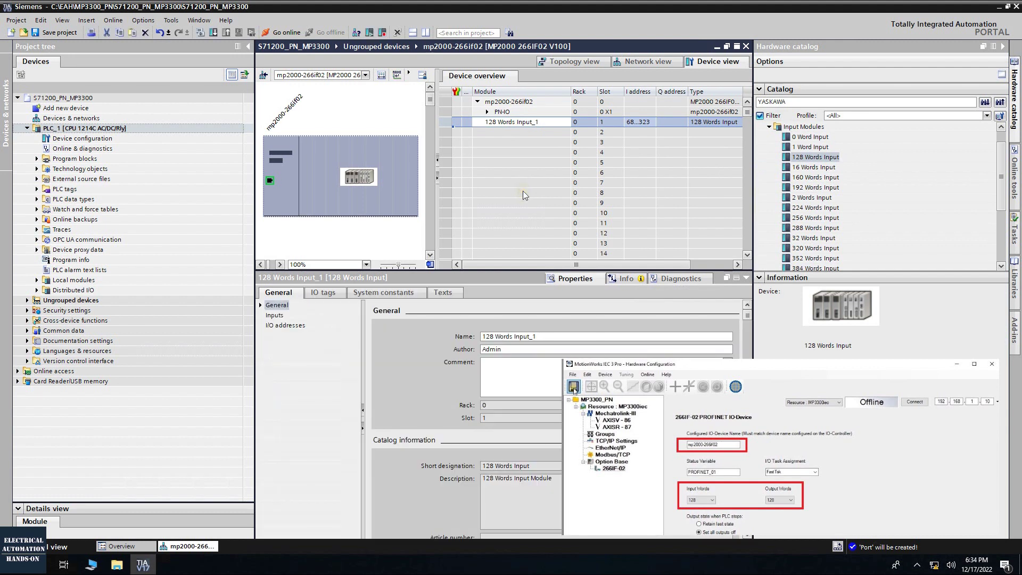
Insert the 128 Words Output module from the catalog's output modules in slot 2 of the mp2000-266if02
{"action": "left_click", "coordinate": [771, 127]}
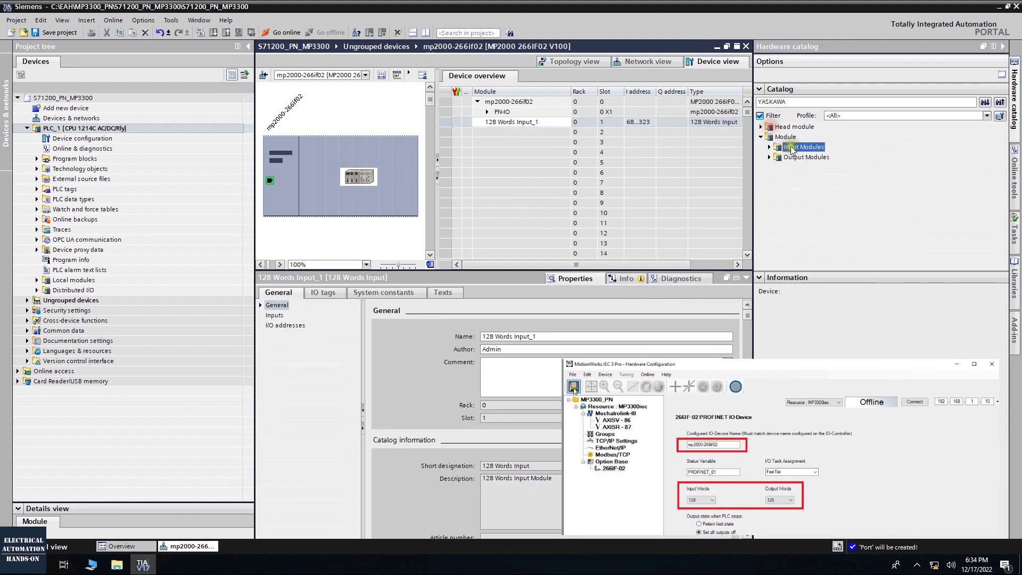
{"action": "left_click", "coordinate": [769, 157]}
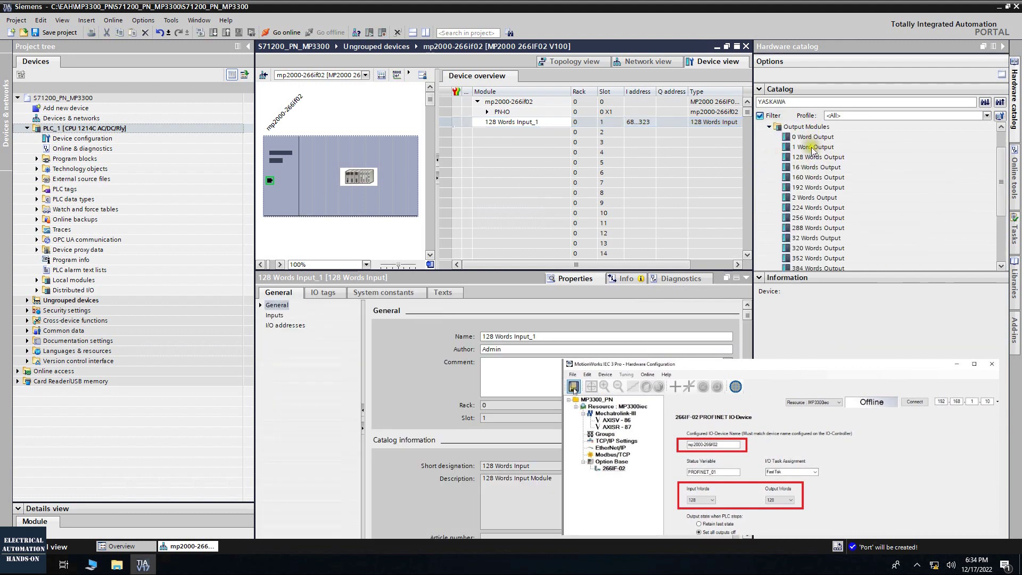
{"action": "scroll", "coordinate": [811, 234], "scroll_direction": "up", "scroll_amount": 1}
{"action": "left_click_drag", "start_coordinate": [814, 187], "coordinate": [838, 188]}
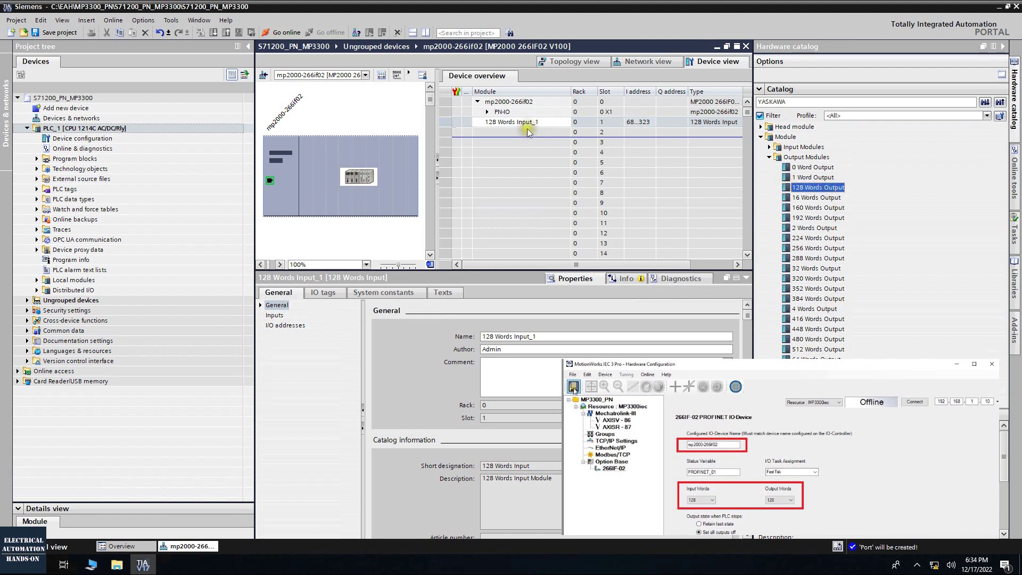
{"action": "left_click_drag", "start_coordinate": [820, 189], "coordinate": [526, 134]}
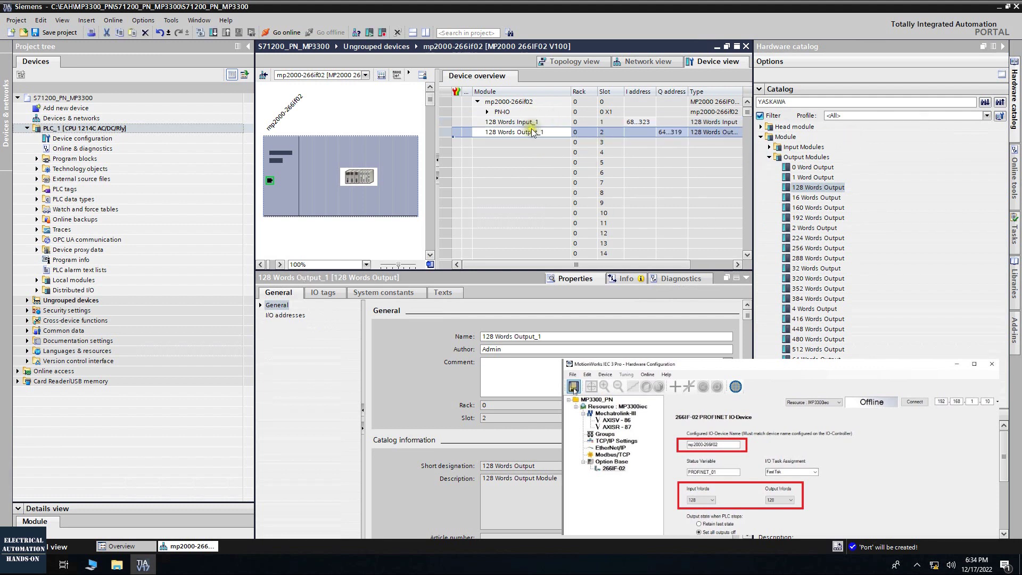
Set the 128 Words Input module's starting I address to 100 and widen the column to show the full range
{"action": "left_click", "coordinate": [632, 122]}
{"action": "left_click", "coordinate": [631, 123]}
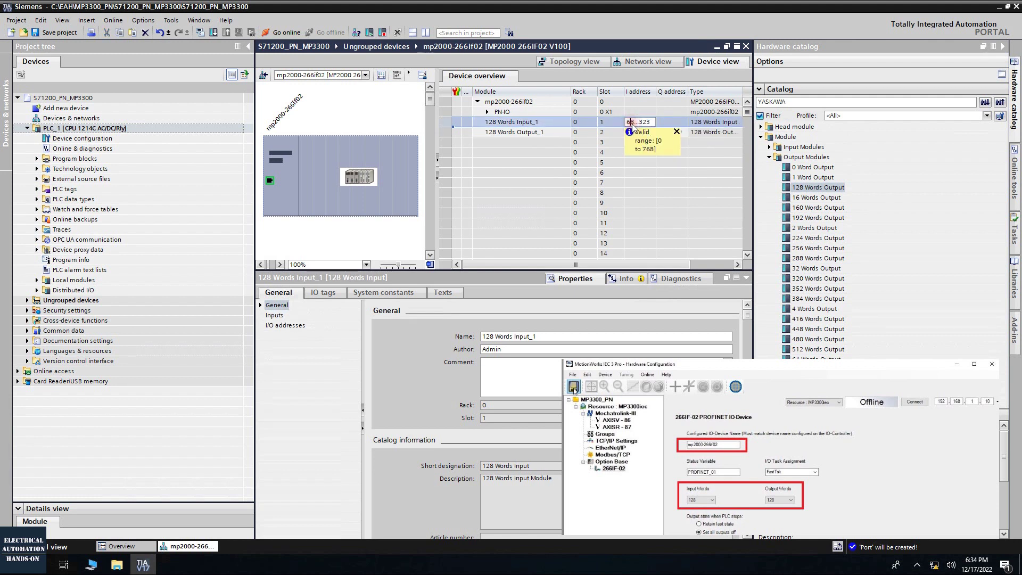
{"action": "type", "text": "100"}
{"action": "key", "text": "Return"}
{"action": "left_click_drag", "start_coordinate": [674, 91], "coordinate": [650, 127]}
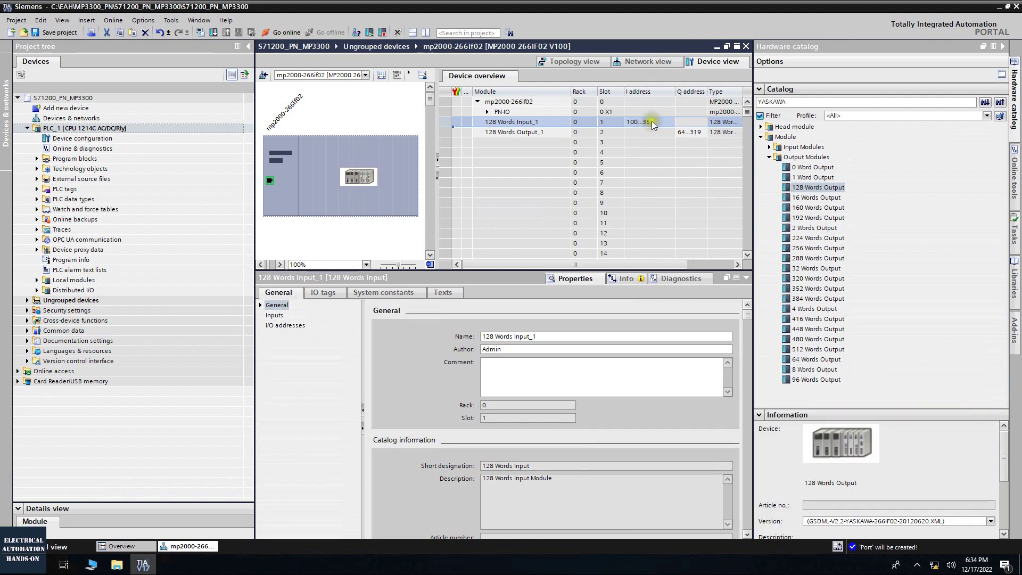
Set the 128 Words Output module's starting Q address to 100 and enlarge the device overview table
{"action": "left_click", "coordinate": [682, 136]}
{"action": "double_click", "coordinate": [682, 132]}
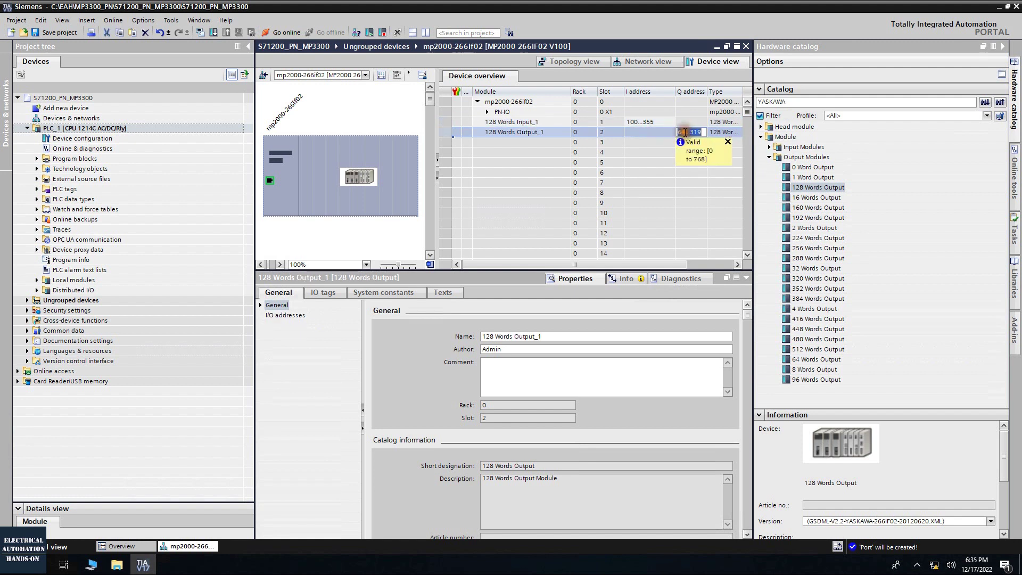
{"action": "type", "text": "100"}
{"action": "key", "text": "Return"}
{"action": "key", "text": "Down"}
{"action": "key", "text": "Down"}
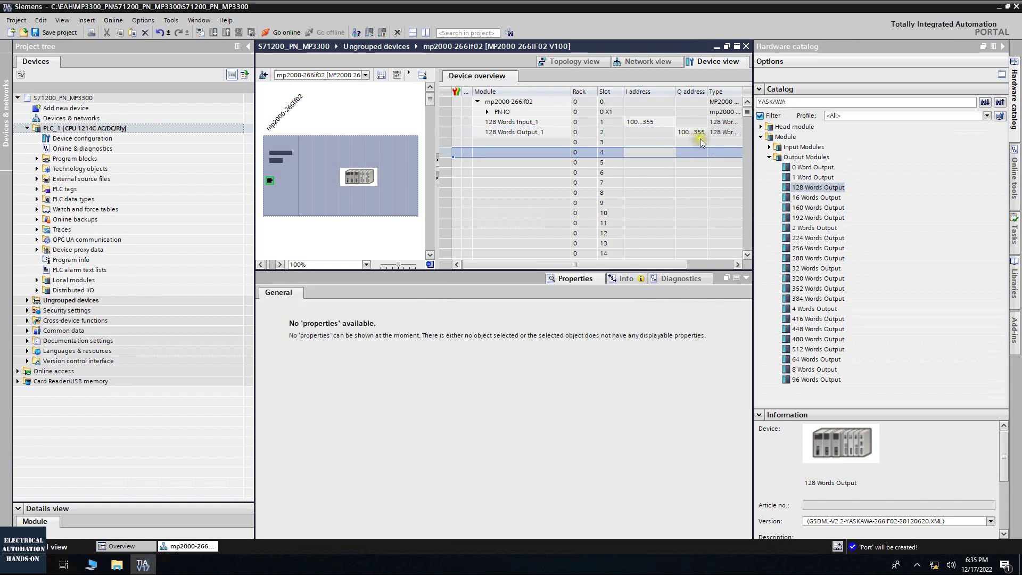
{"action": "left_click_drag", "start_coordinate": [753, 115], "coordinate": [852, 115]}
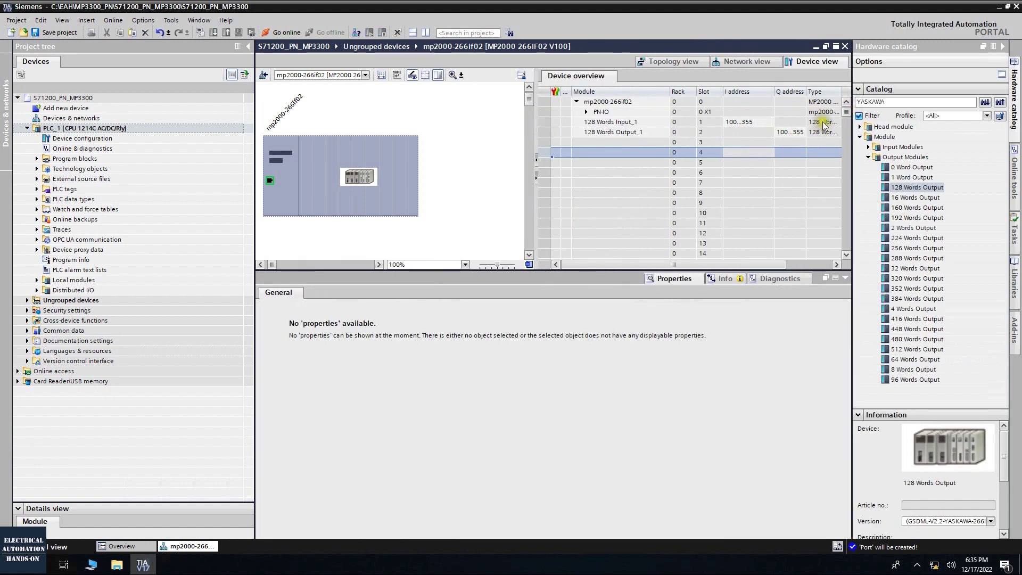
{"action": "left_click_drag", "start_coordinate": [538, 122], "coordinate": [442, 122]}
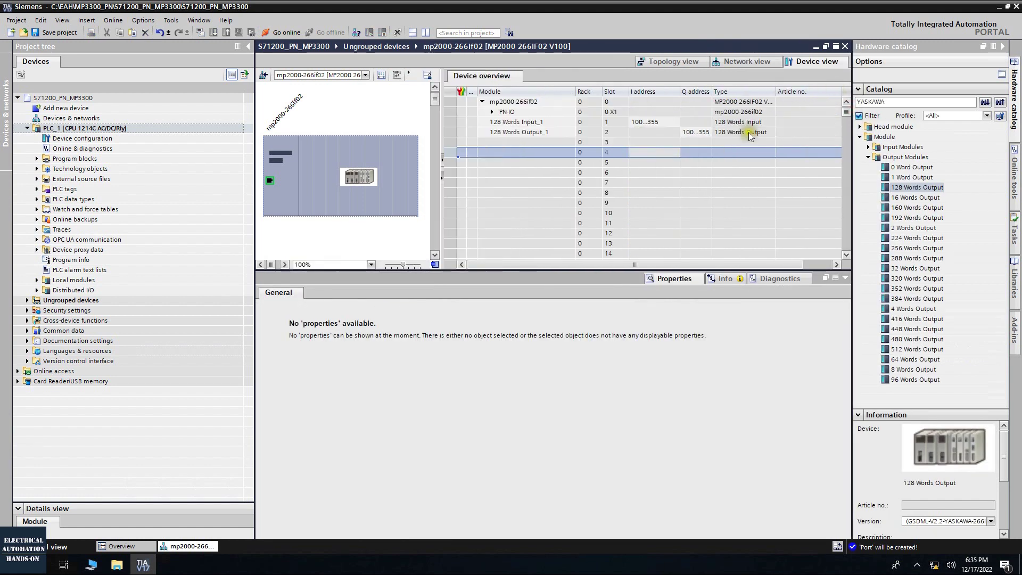
Save the project and compile PLC_1
{"action": "left_click", "coordinate": [58, 32]}
{"action": "left_click", "coordinate": [200, 32]}
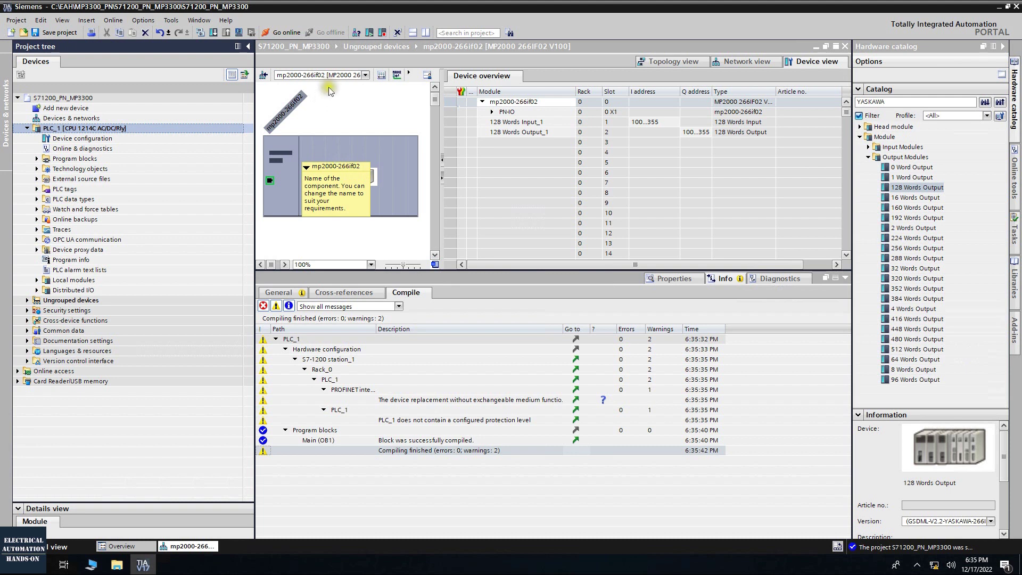
Download PLC_1 through subnet PN/IE_1 to the CPU at 192.168.1.174, accepting the device as trusted
{"action": "left_click", "coordinate": [213, 33]}
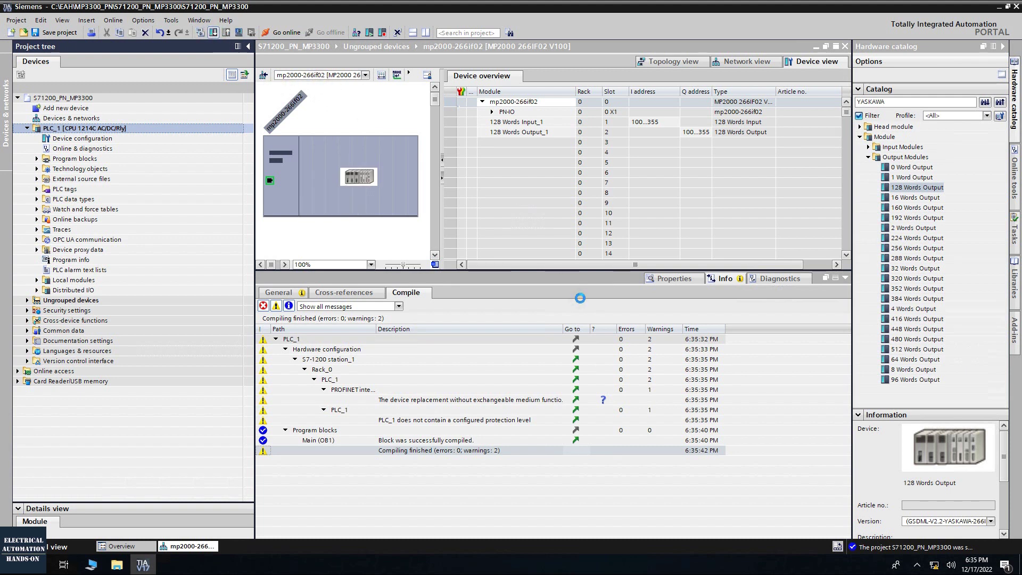
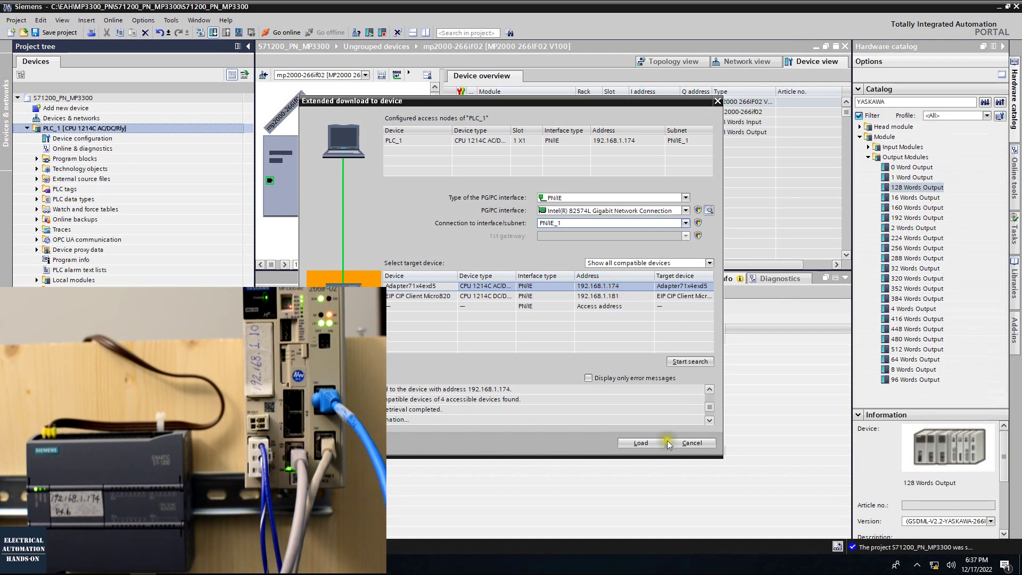
{"action": "key", "text": "Return"}
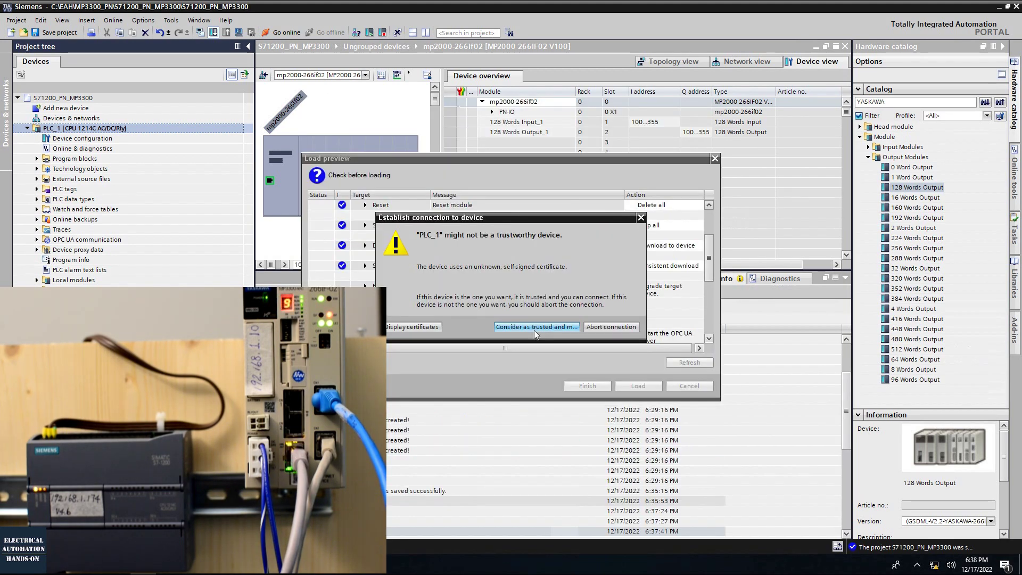
{"action": "left_click", "coordinate": [534, 330]}
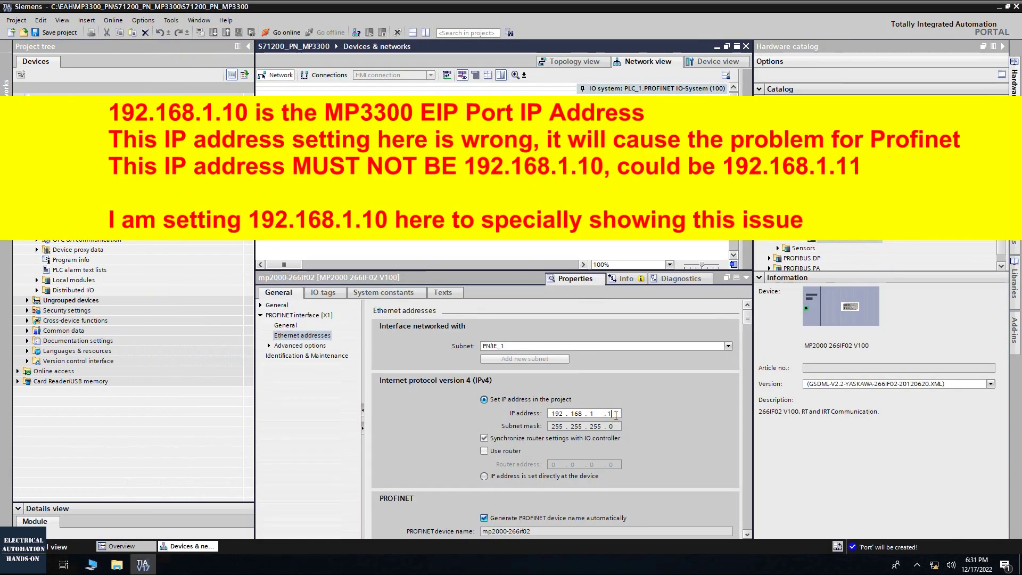
{"action": "type", "text": "0"}
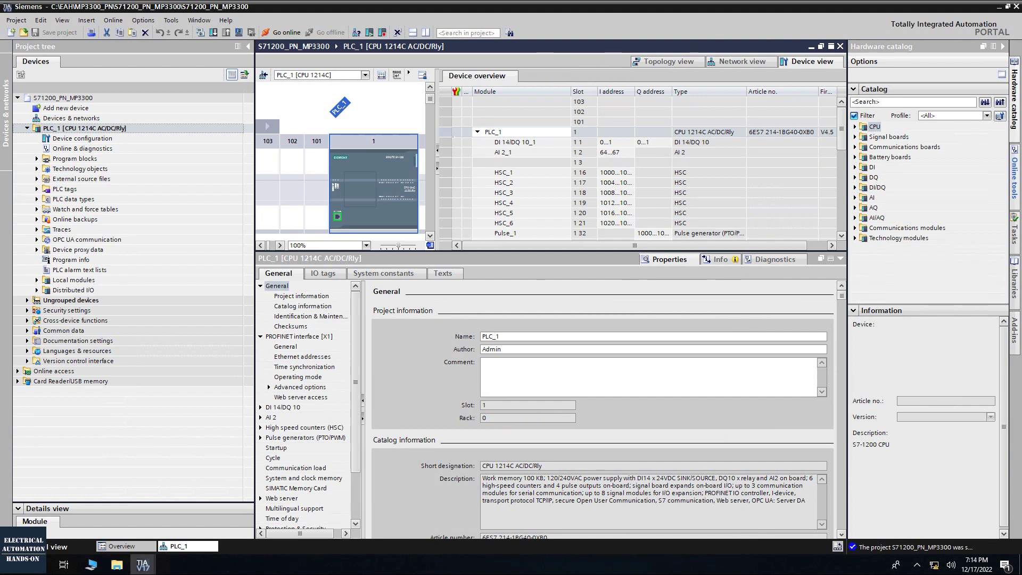
Open the mp2000-266if02 from the network view and check the update time in its real time settings
{"action": "left_click", "coordinate": [744, 63]}
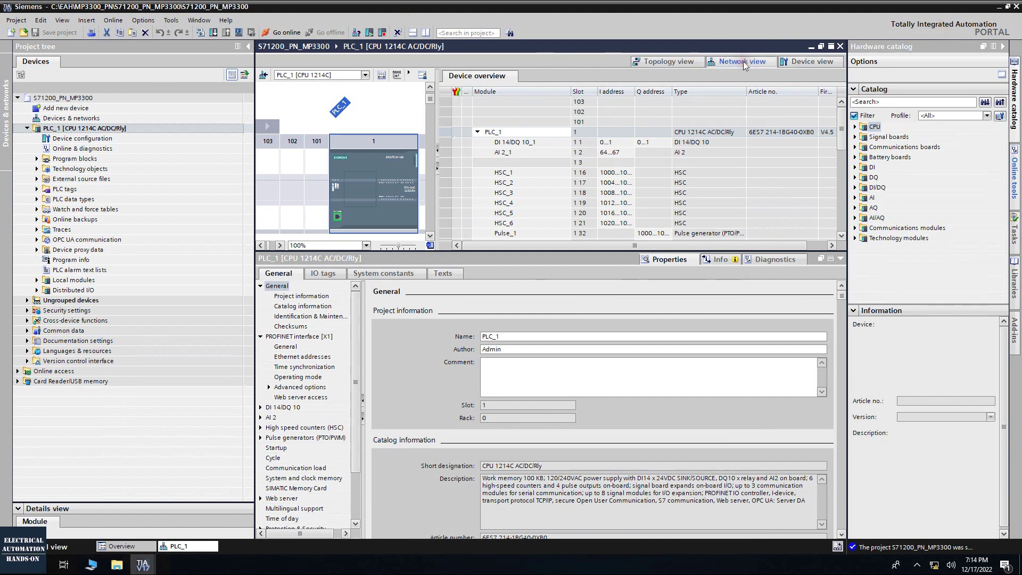
{"action": "left_click", "coordinate": [524, 126]}
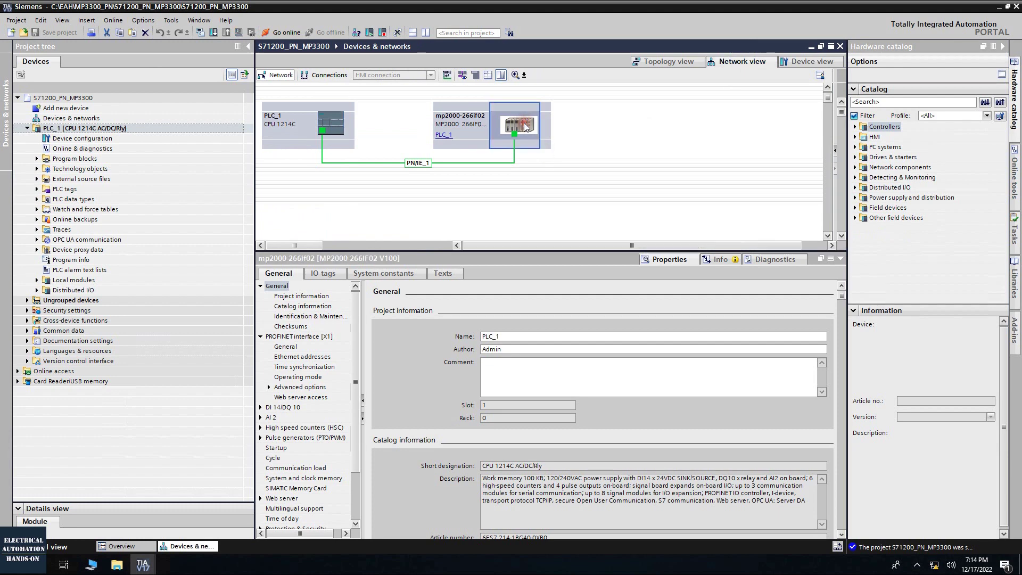
{"action": "double_click", "coordinate": [524, 125]}
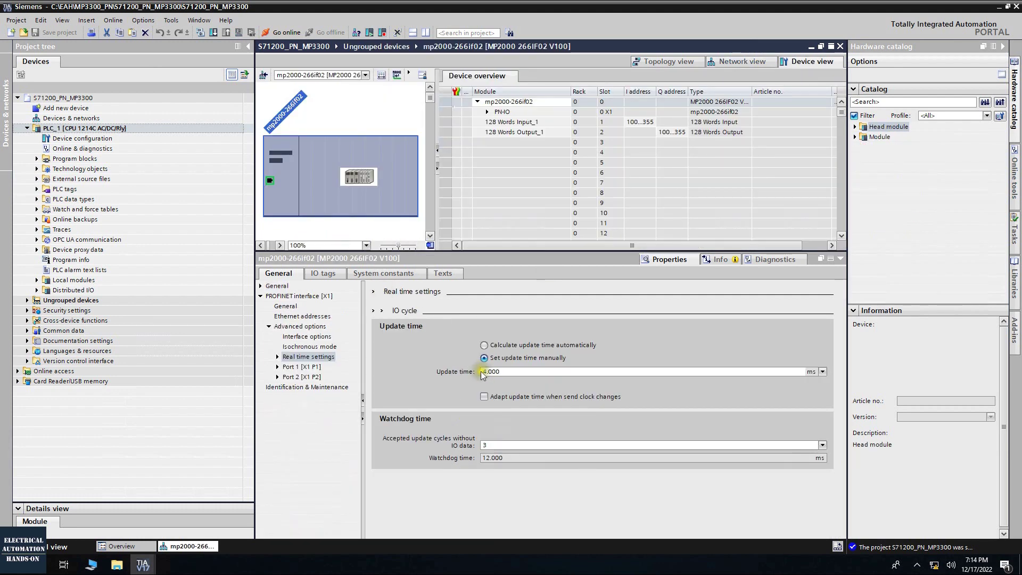
{"action": "left_click", "coordinate": [494, 372]}
{"action": "left_click", "coordinate": [505, 372]}
{"action": "left_click", "coordinate": [399, 190]}
Set the mp2000-266if02's IP address to 192.168.1.11 and show the address labels in the network view
{"action": "left_click", "coordinate": [306, 317]}
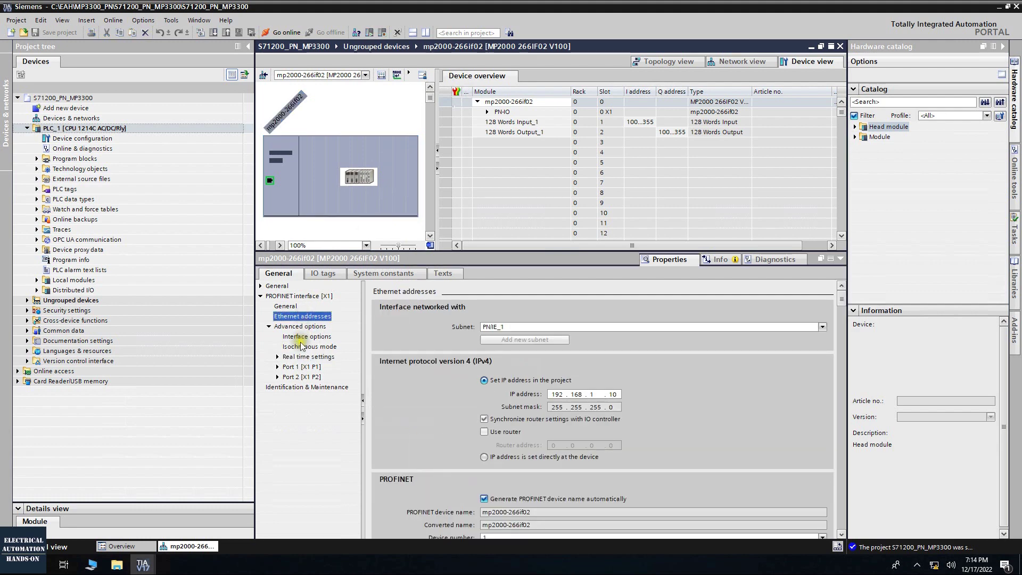
{"action": "scroll", "coordinate": [610, 356], "scroll_direction": "down", "scroll_amount": 2}
{"action": "left_click_drag", "start_coordinate": [608, 354], "coordinate": [621, 354]}
{"action": "double_click", "coordinate": [621, 354]}
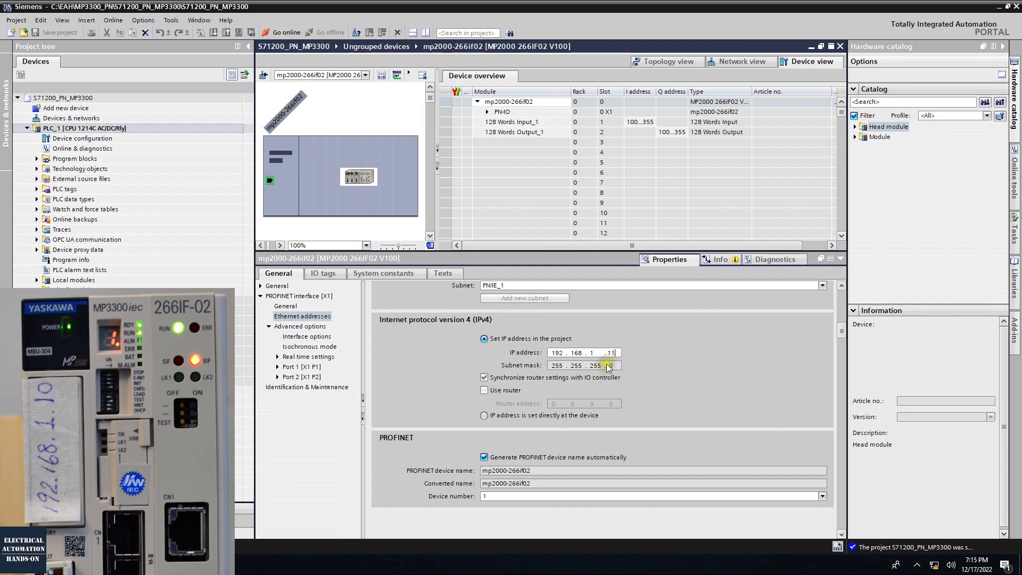
{"action": "left_click", "coordinate": [625, 351]}
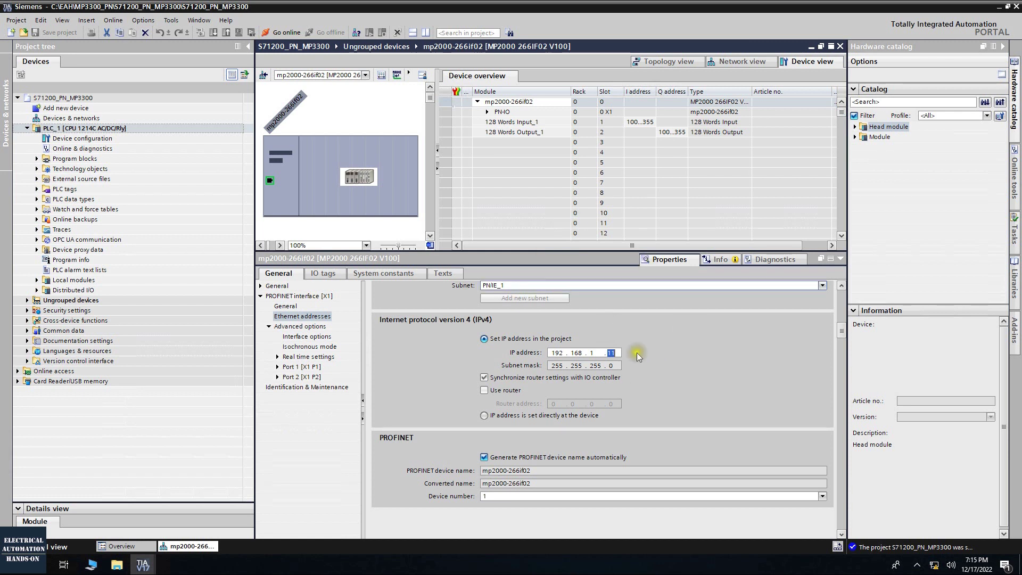
{"action": "left_click", "coordinate": [743, 62]}
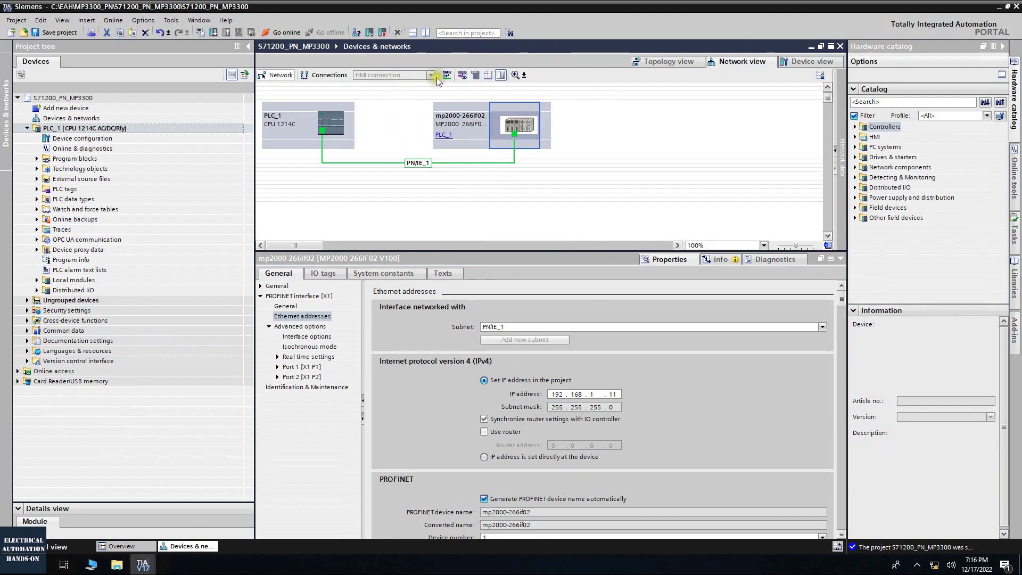
{"action": "left_click", "coordinate": [463, 74]}
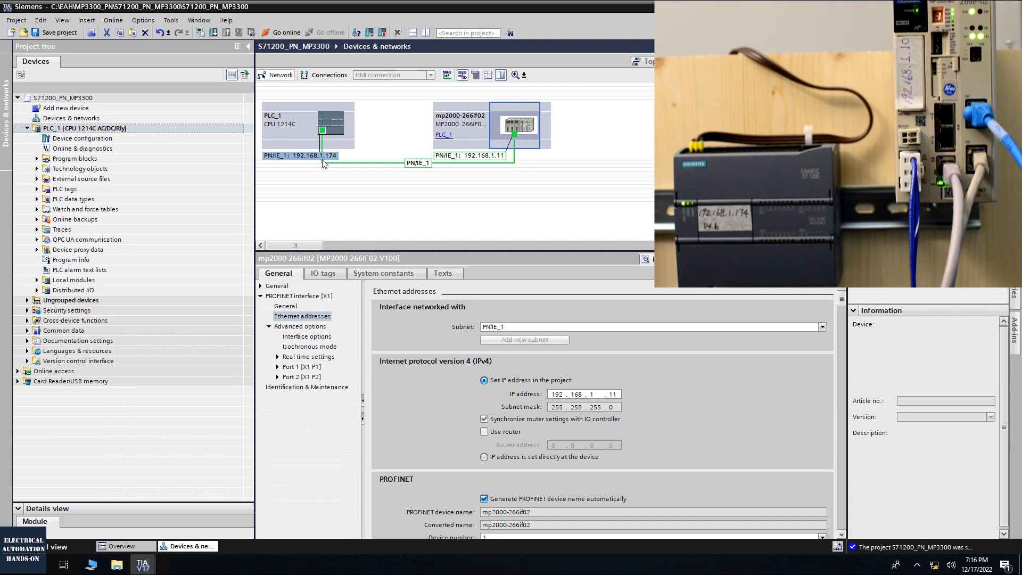
Download the changed configuration to PLC_1, stopping and restarting the modules, and go online with it
{"action": "left_click", "coordinate": [309, 110]}
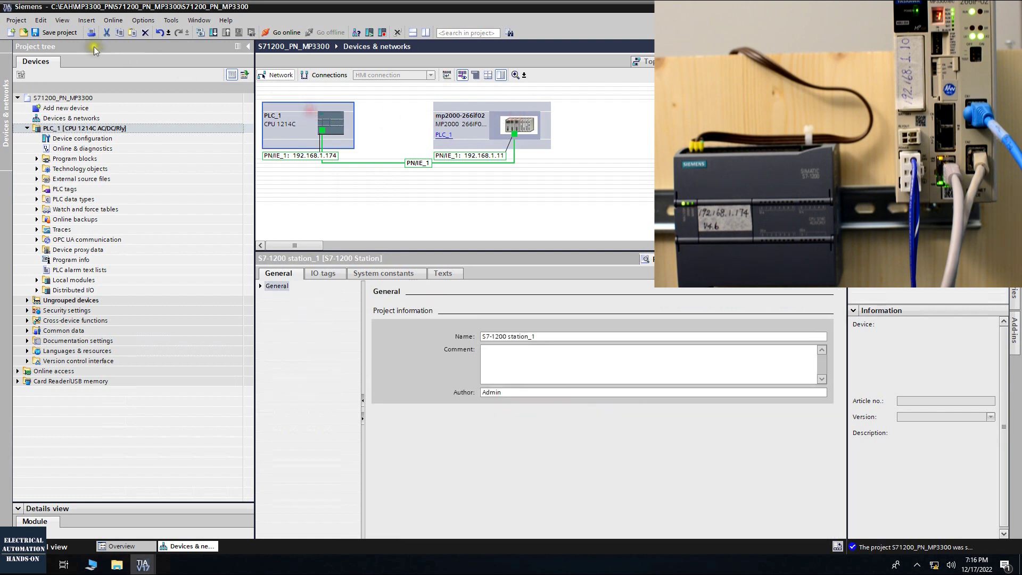
{"action": "left_click", "coordinate": [213, 33]}
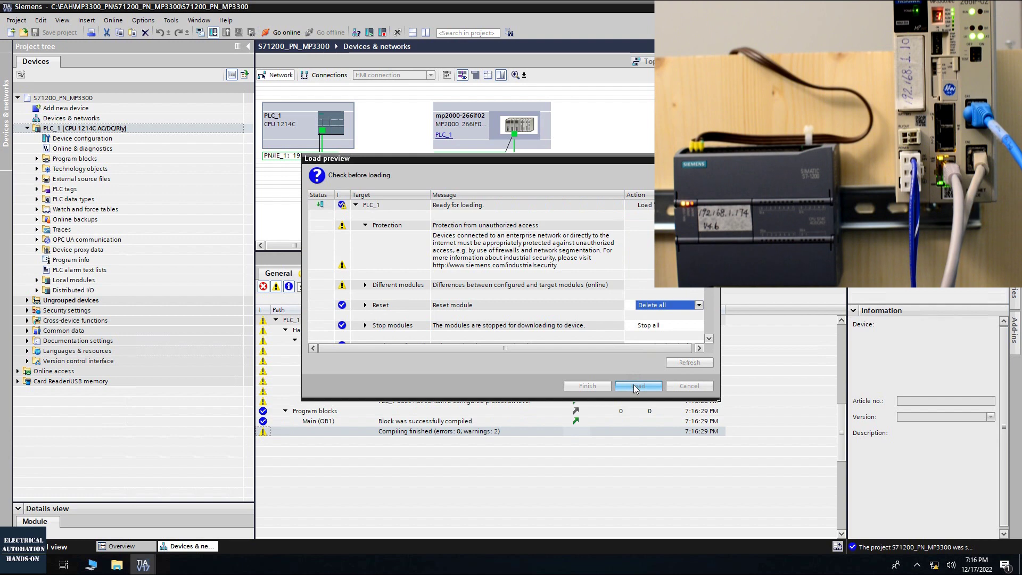
{"action": "left_click", "coordinate": [633, 384]}
{"action": "left_click", "coordinate": [530, 328]}
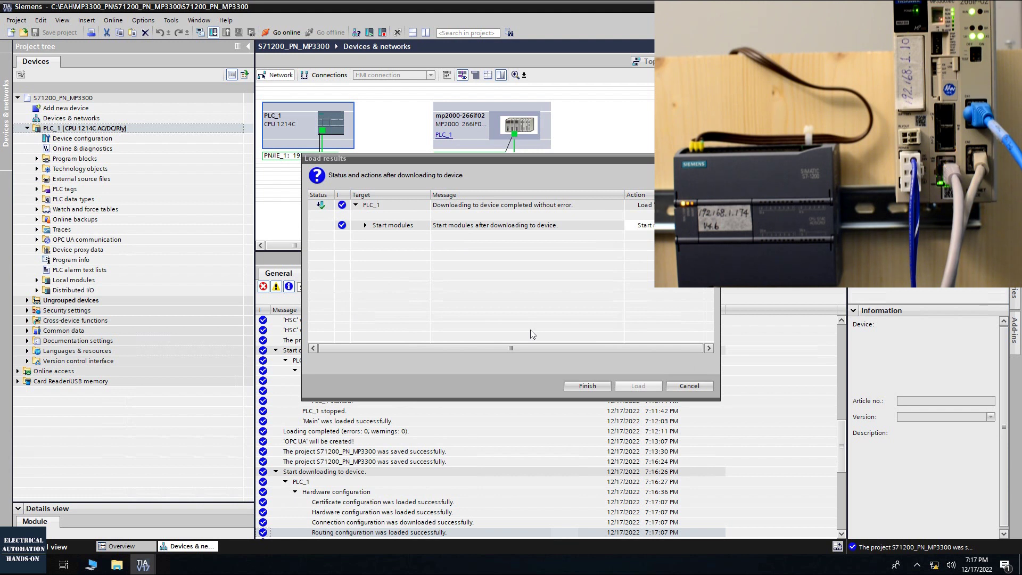
{"action": "left_click", "coordinate": [583, 385]}
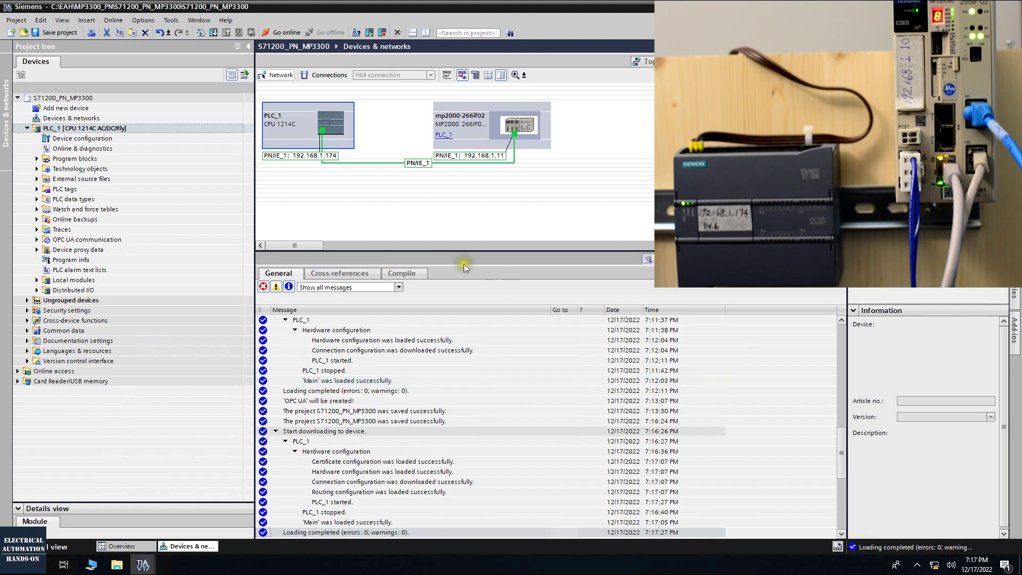
{"action": "left_click", "coordinate": [276, 31]}
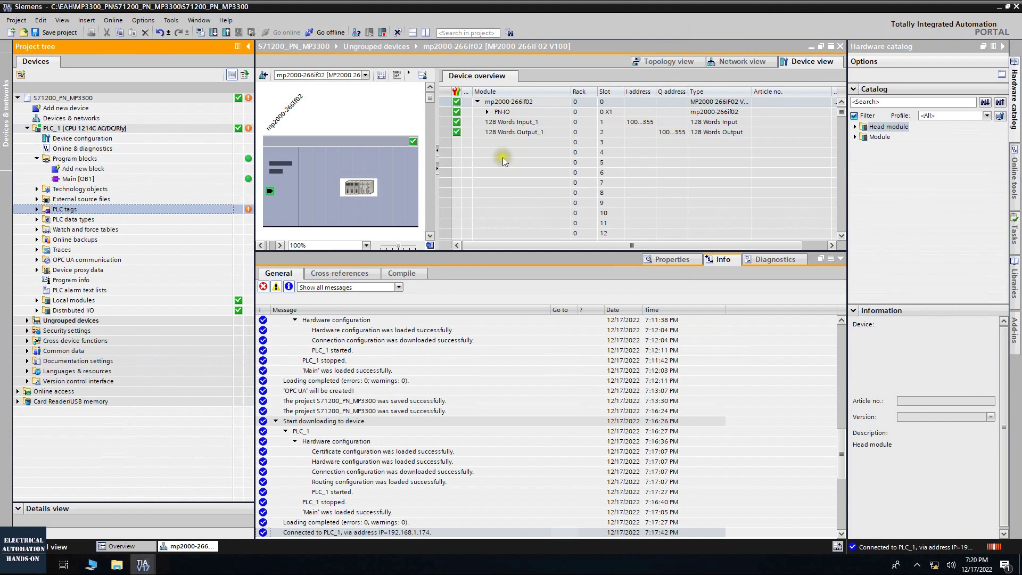
Add a new watch table to PLC_1 and widen its Name column
{"action": "left_click", "coordinate": [37, 230]}
{"action": "double_click", "coordinate": [65, 238]}
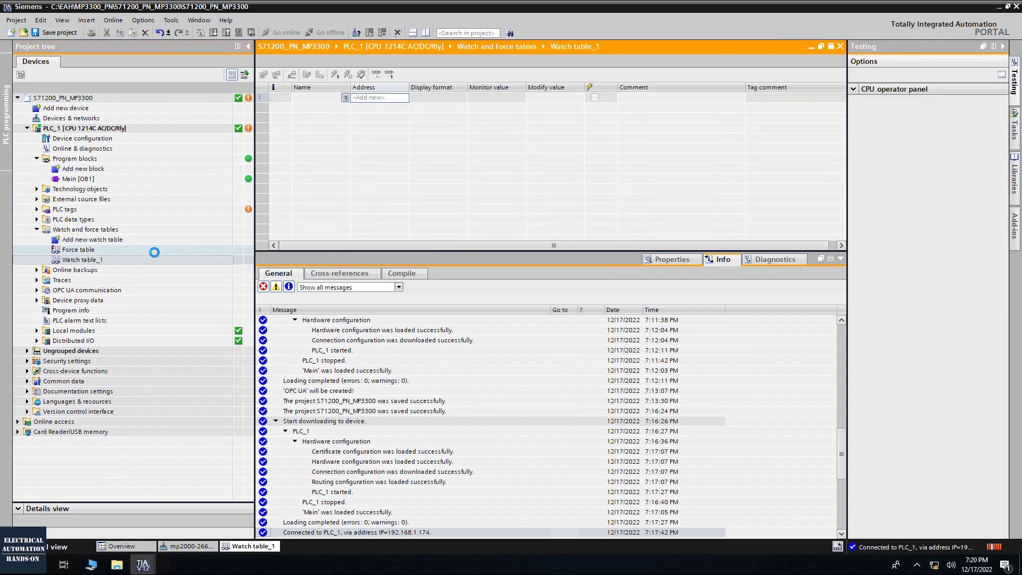
{"action": "left_click", "coordinate": [301, 99]}
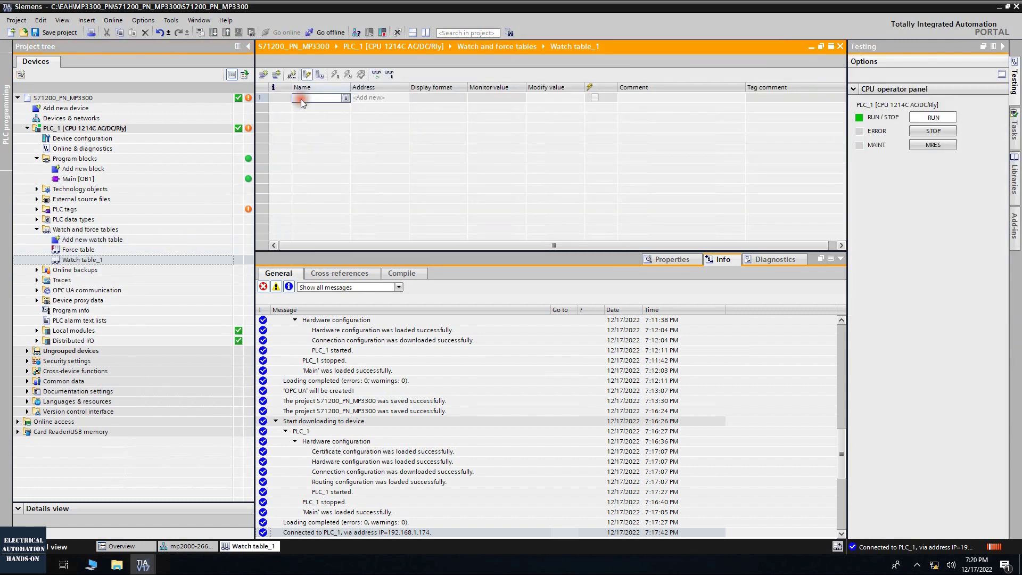
{"action": "left_click_drag", "start_coordinate": [347, 89], "coordinate": [384, 89]}
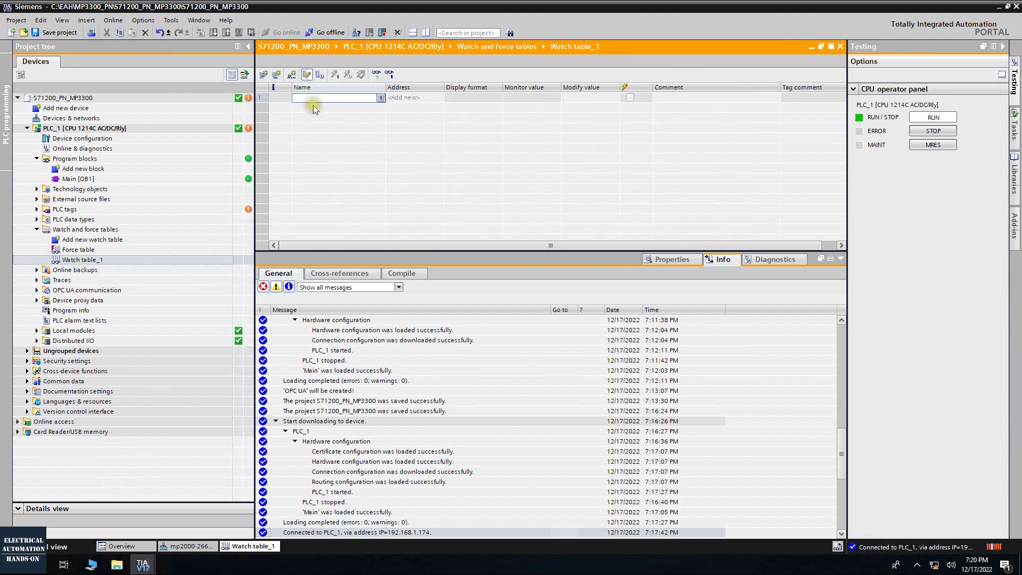
Enter the comment line "// From MP3300 TO S7-1200" in the first row of the watch table
{"action": "left_click", "coordinate": [310, 97]}
{"action": "type", "text": "//From MP3300 TO s"}
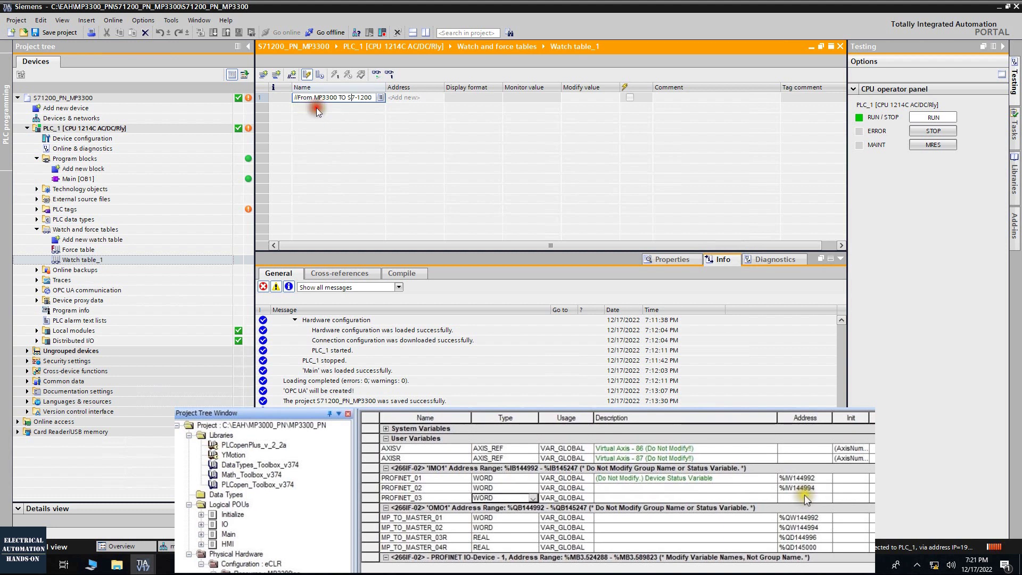
{"action": "left_click", "coordinate": [321, 109]}
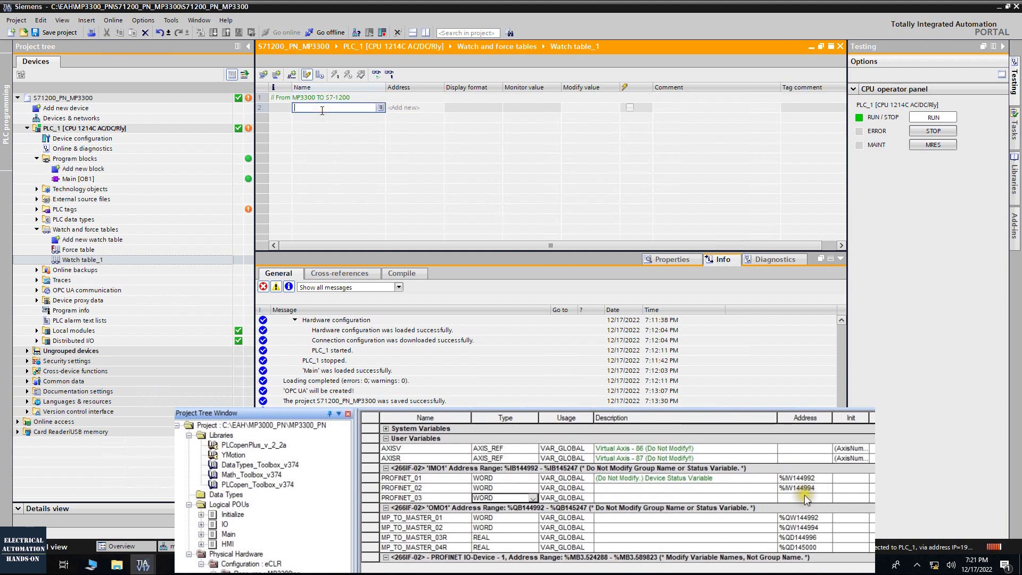
Float the watch table as a separate window and move it below the I/O addresses in the device overview
{"action": "left_click", "coordinate": [391, 108]}
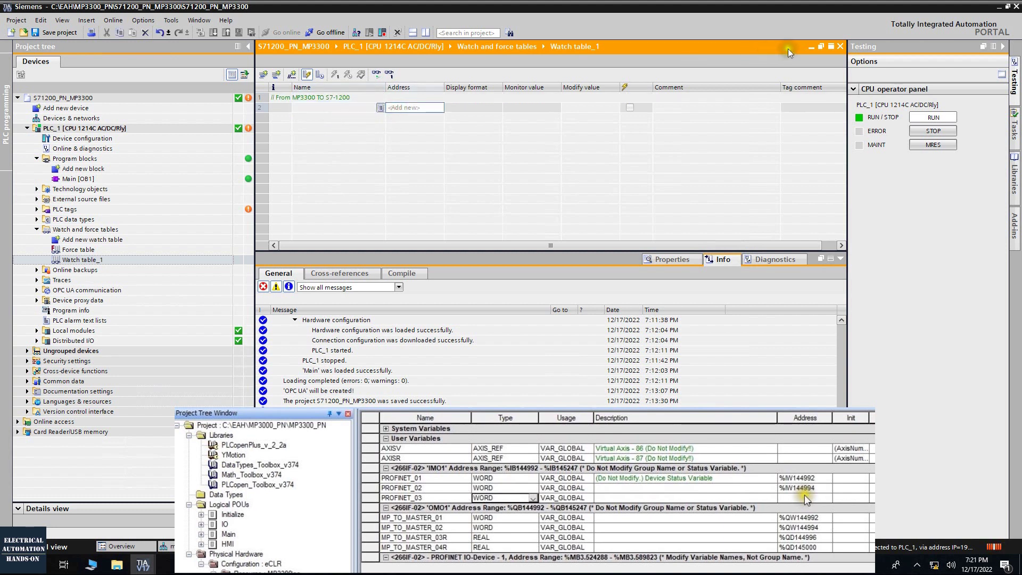
{"action": "left_click", "coordinate": [821, 48]}
{"action": "left_click_drag", "start_coordinate": [552, 150], "coordinate": [640, 201]}
Add the input word addresses IW100 and IW102 to the watch table
{"action": "left_click", "coordinate": [434, 256]}
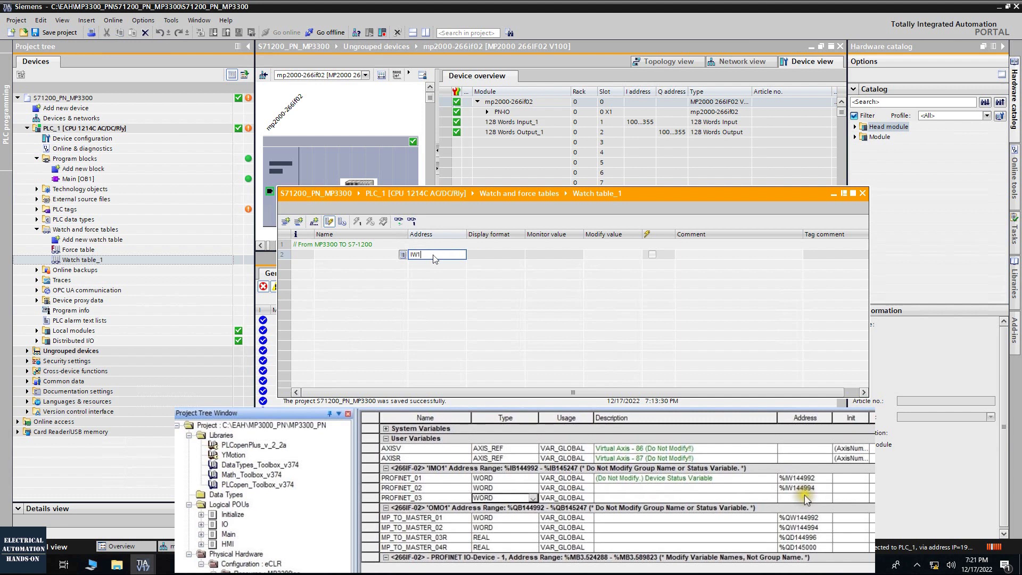
{"action": "type", "text": "IW100"}
{"action": "left_click", "coordinate": [433, 263]}
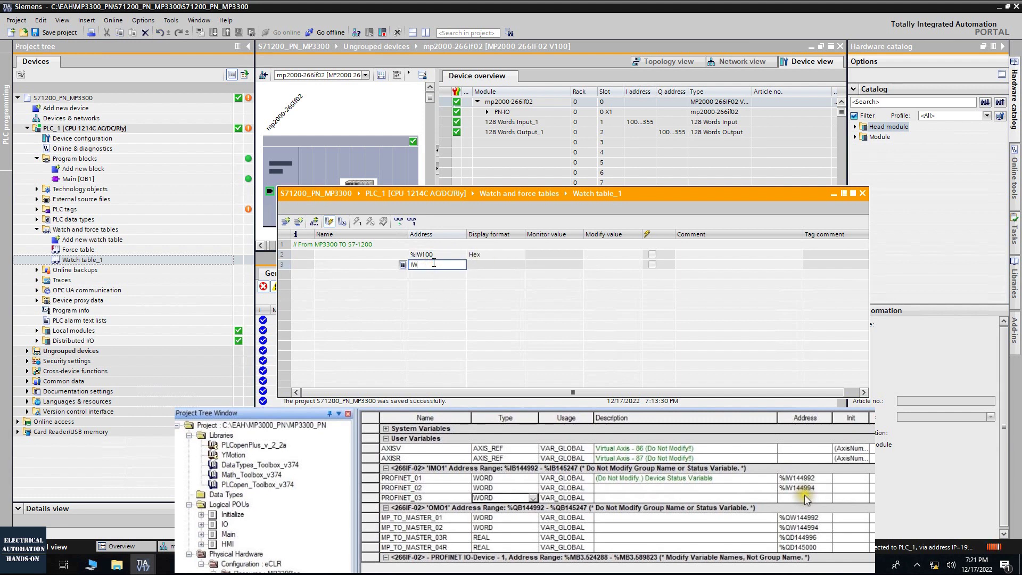
{"action": "key", "text": "Return"}
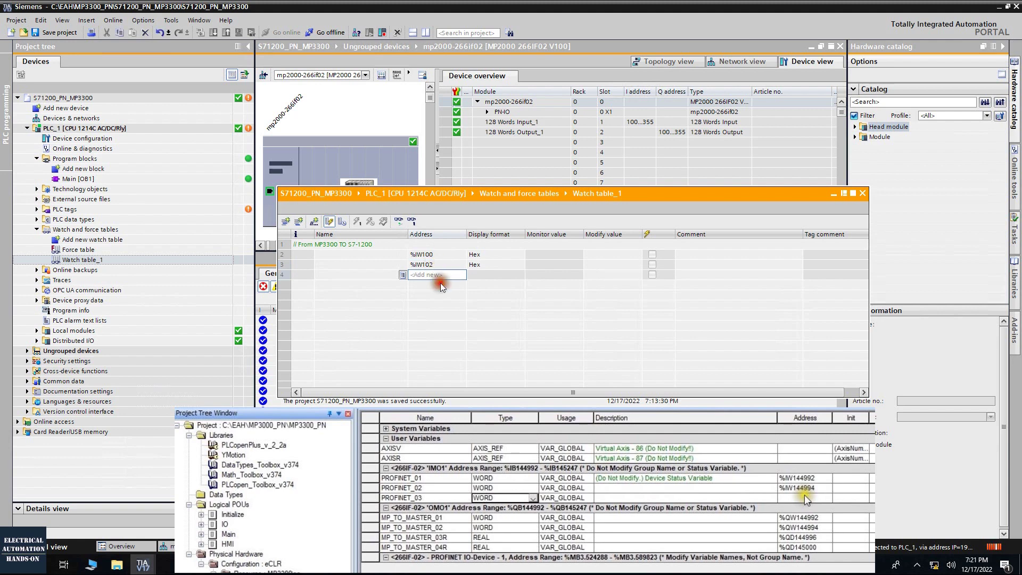
Add the address ID104 to the watch table and set its display format to Floating-point number
{"action": "left_click", "coordinate": [436, 276]}
{"action": "key", "text": "Return"}
{"action": "left_click", "coordinate": [492, 275]}
{"action": "left_click", "coordinate": [520, 275]}
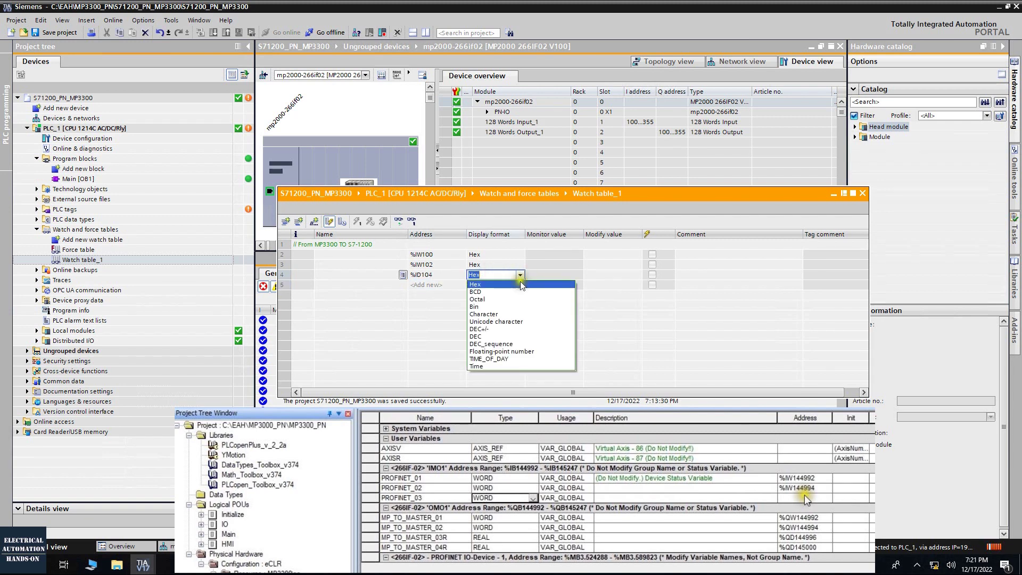
{"action": "left_click", "coordinate": [499, 352]}
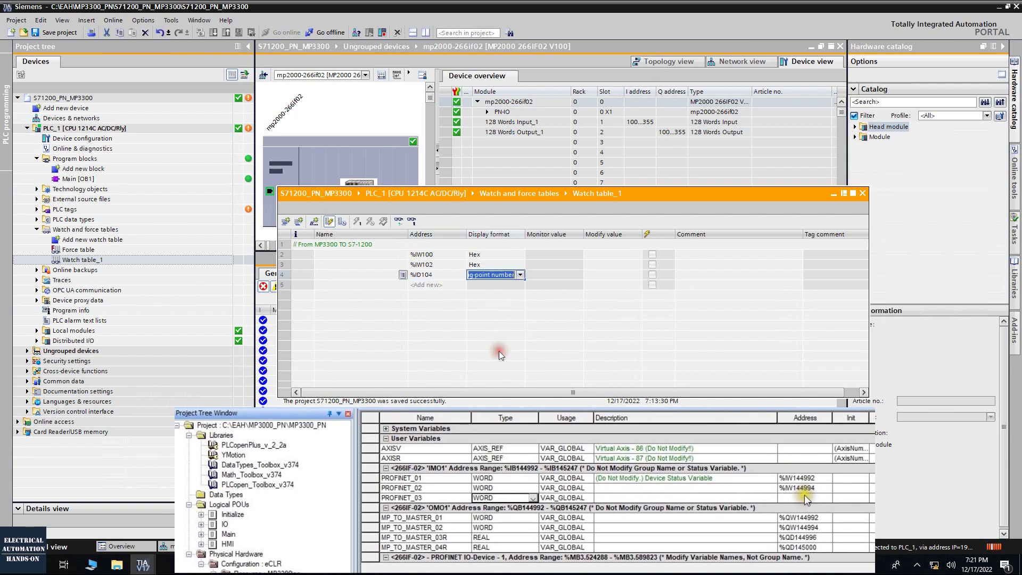
Set the display format of IW100 and IW102 to DEC
{"action": "left_click", "coordinate": [486, 254]}
{"action": "left_click", "coordinate": [487, 254]}
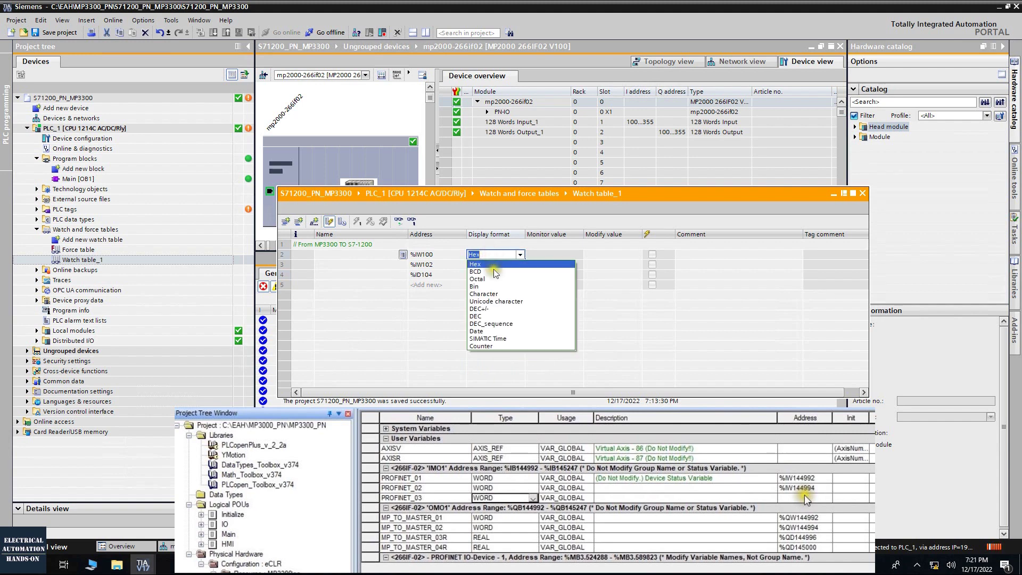
{"action": "left_click", "coordinate": [481, 316]}
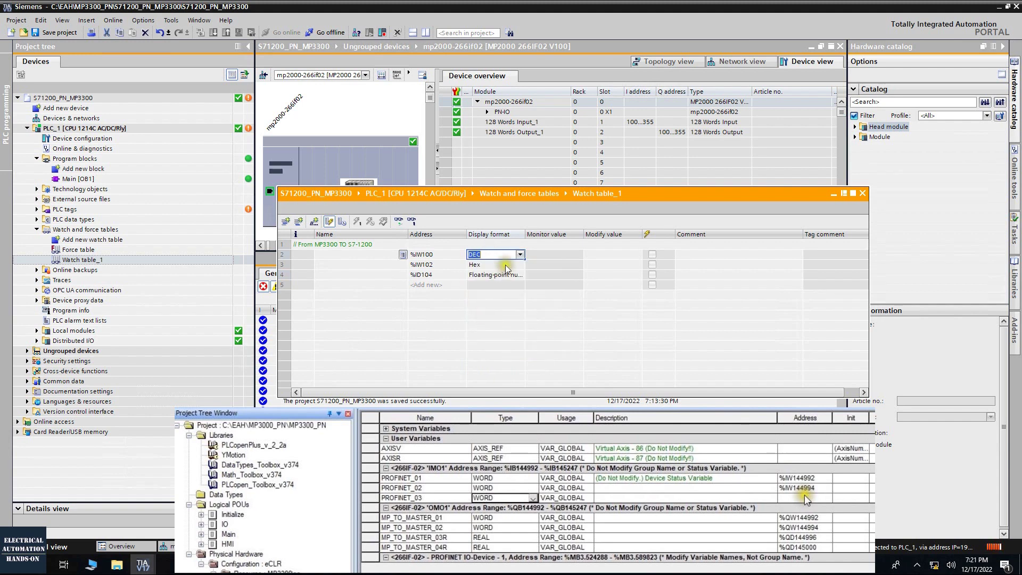
{"action": "left_click", "coordinate": [498, 264]}
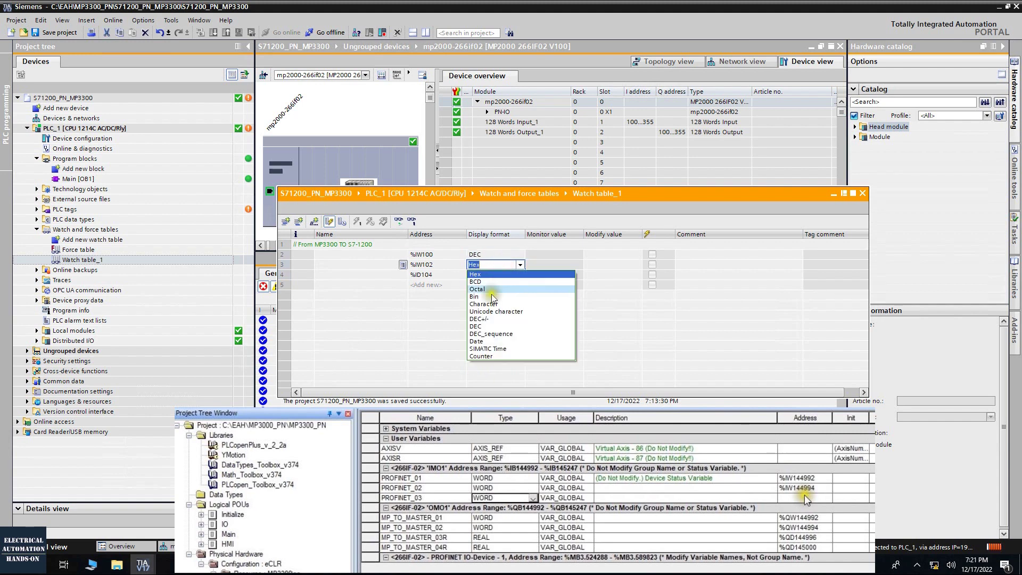
{"action": "left_click", "coordinate": [490, 327]}
Add the address ID108 to the watch table with the Floating-point number display format
{"action": "left_click", "coordinate": [426, 285]}
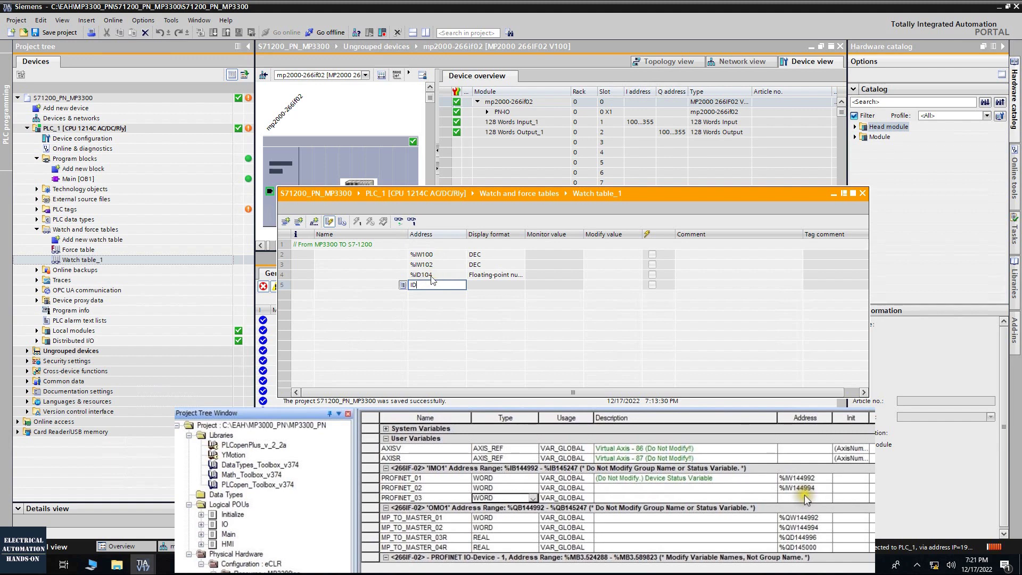
{"action": "type", "text": "ID108"}
{"action": "key", "text": "Return"}
{"action": "double_click", "coordinate": [490, 285]}
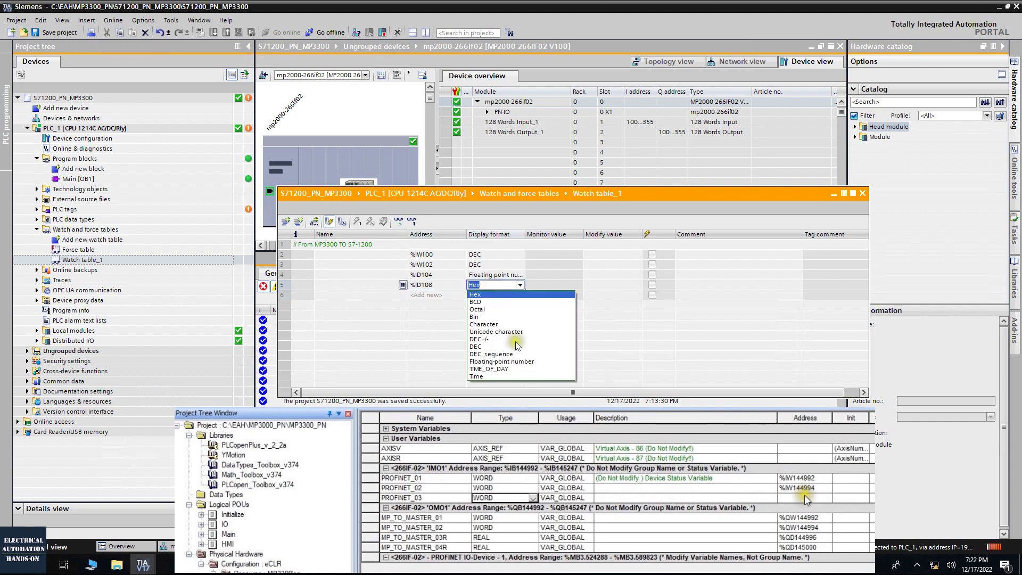
{"action": "left_click", "coordinate": [512, 361]}
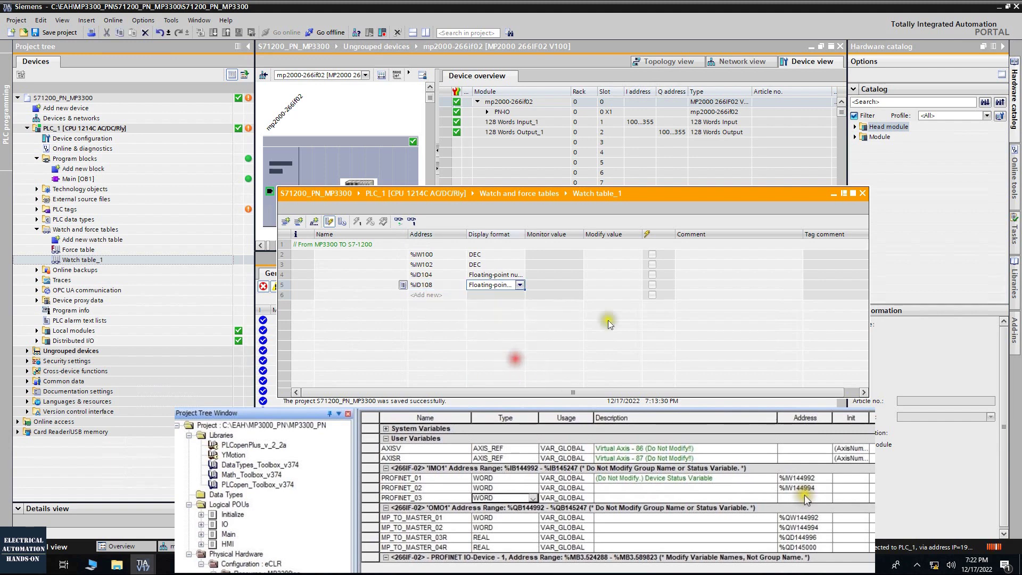
Enter the comment line "// From S7-1200 TO MP3300" below the input addresses in the watch table
{"action": "left_click", "coordinate": [346, 274]}
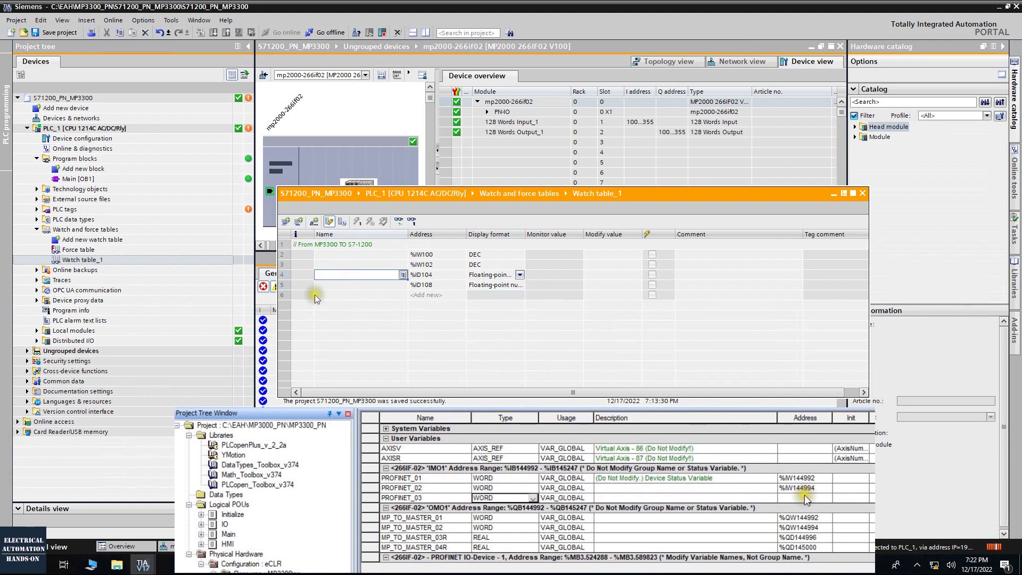
{"action": "left_click", "coordinate": [336, 294]}
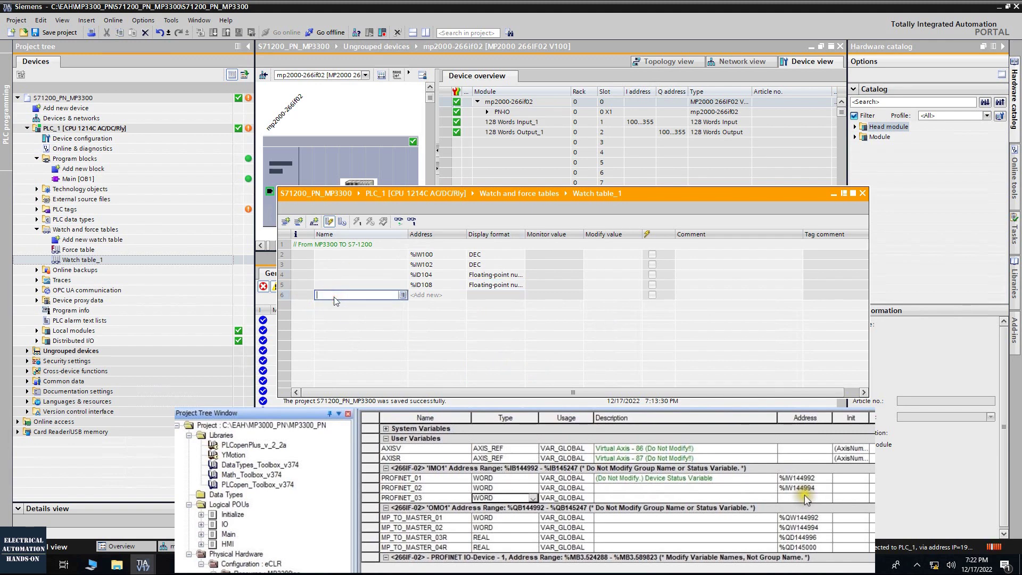
{"action": "type", "text": "//"}
{"action": "left_click", "coordinate": [334, 296]}
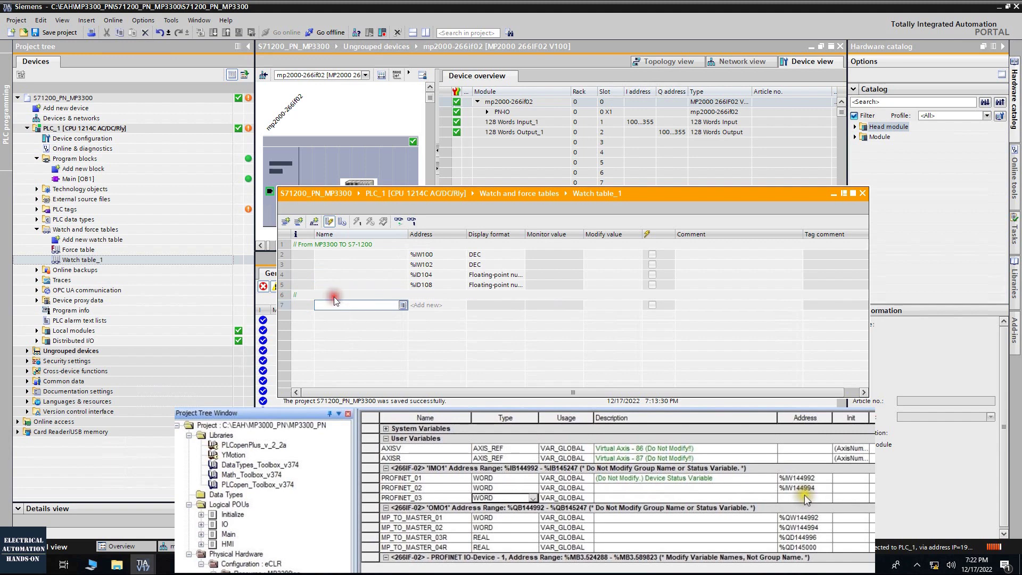
{"action": "left_click", "coordinate": [332, 294]}
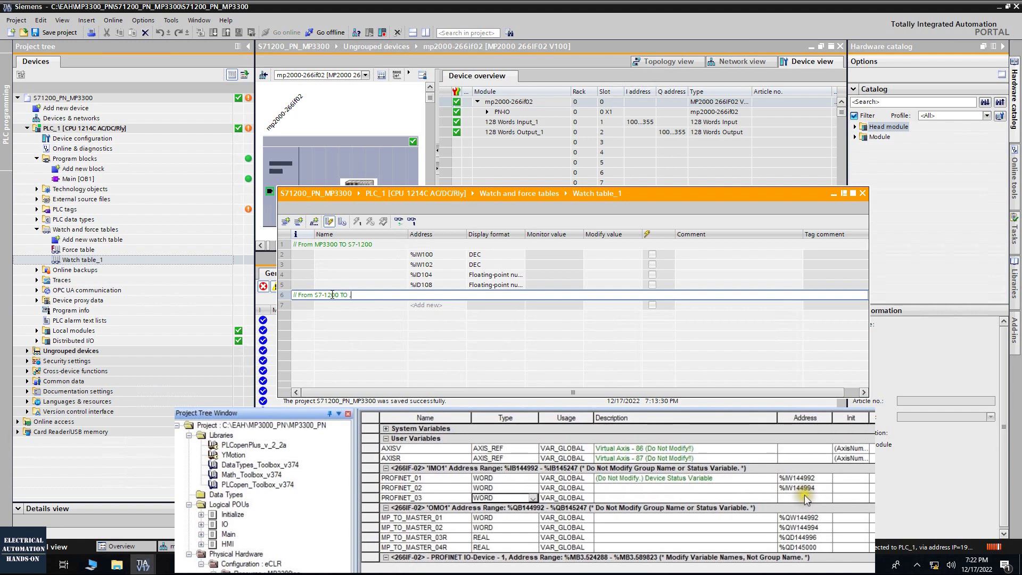
{"action": "type", "text": "From S7-1200 TO MP3300"}
{"action": "key", "text": "Return"}
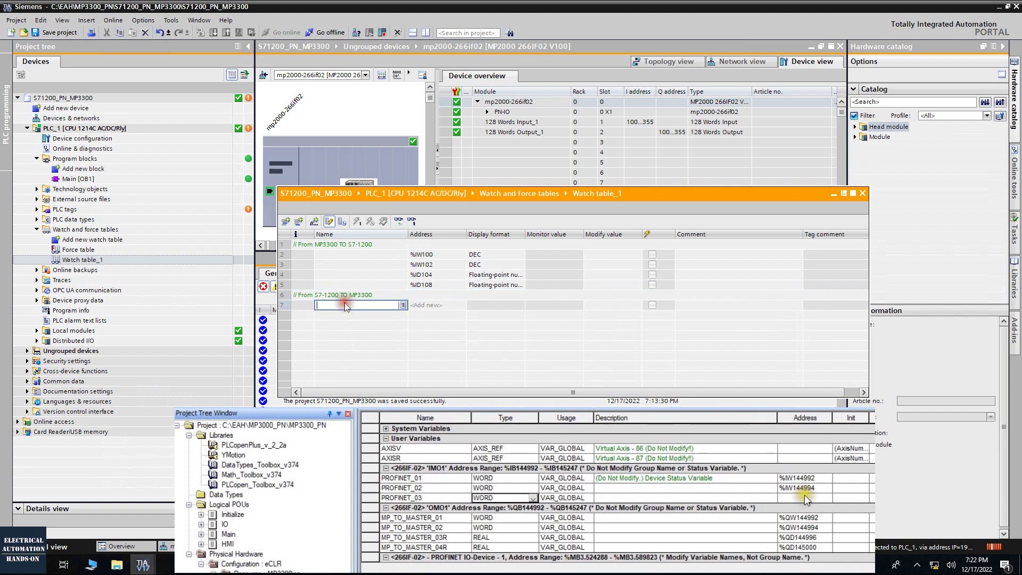
Add the output word QW100 to the watch table with the DEC display format
{"action": "left_click", "coordinate": [424, 305]}
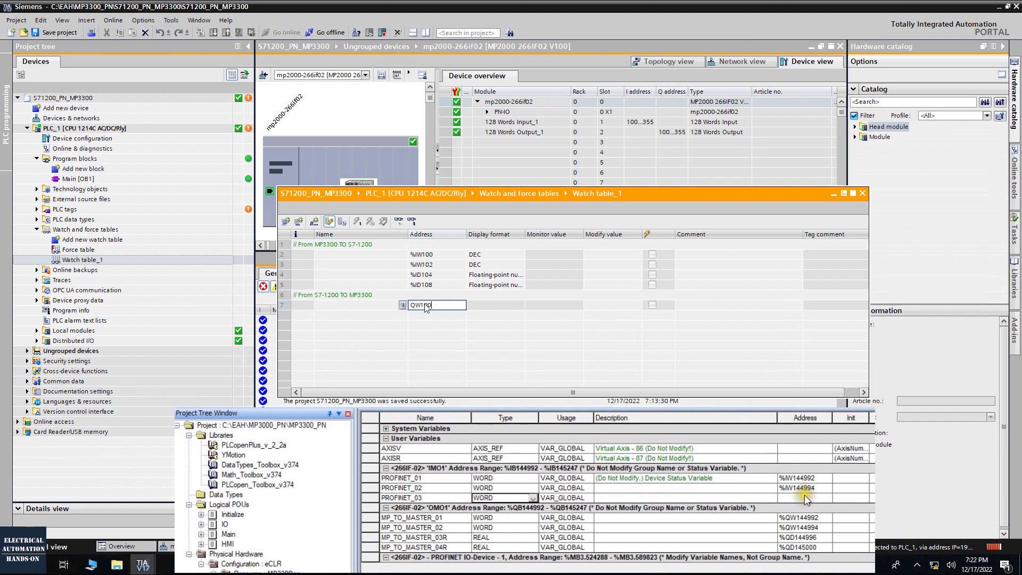
{"action": "type", "text": "QW100"}
{"action": "key", "text": "Return"}
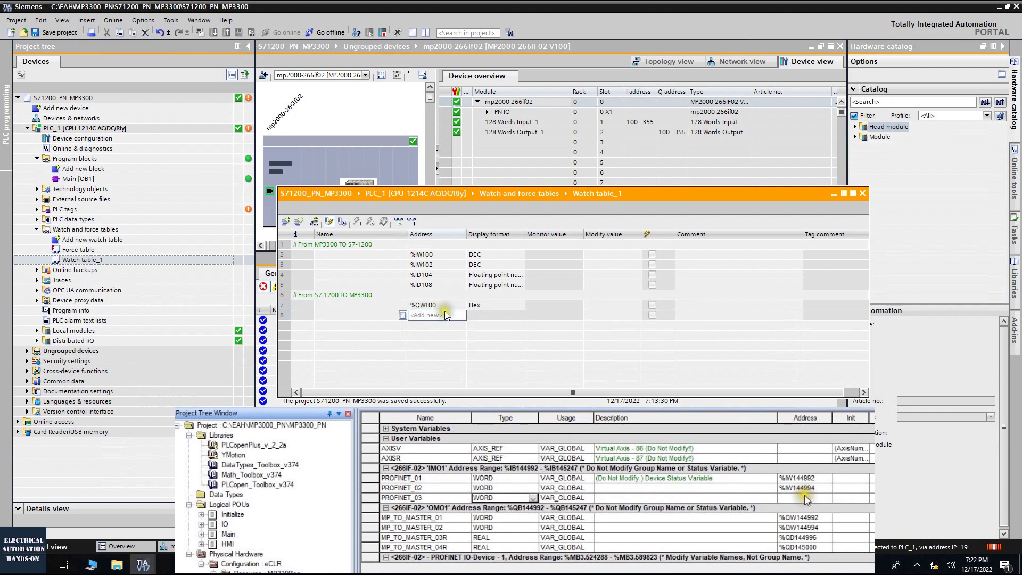
{"action": "left_click", "coordinate": [431, 316]}
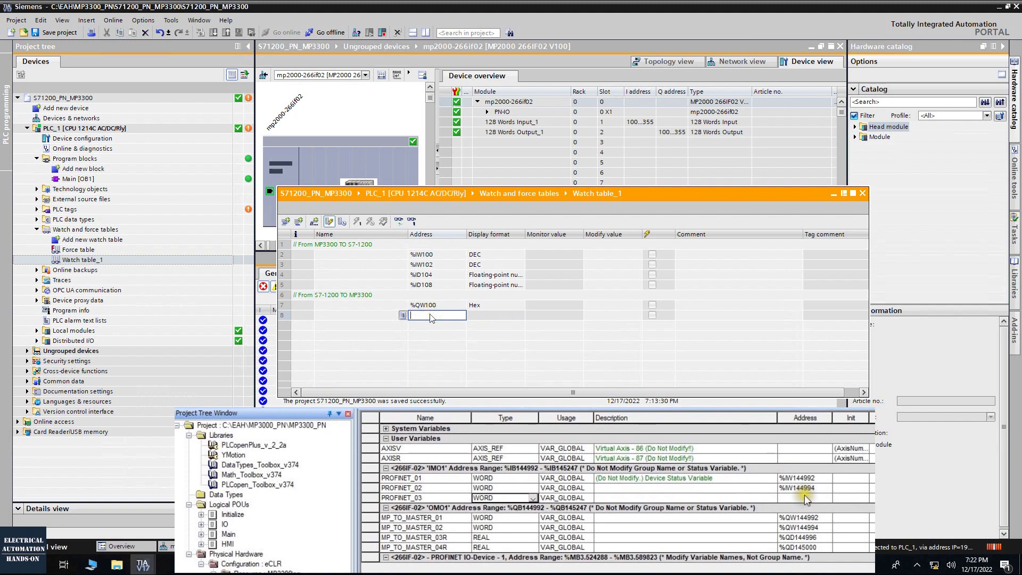
{"action": "left_click", "coordinate": [489, 306]}
{"action": "left_click", "coordinate": [490, 306]}
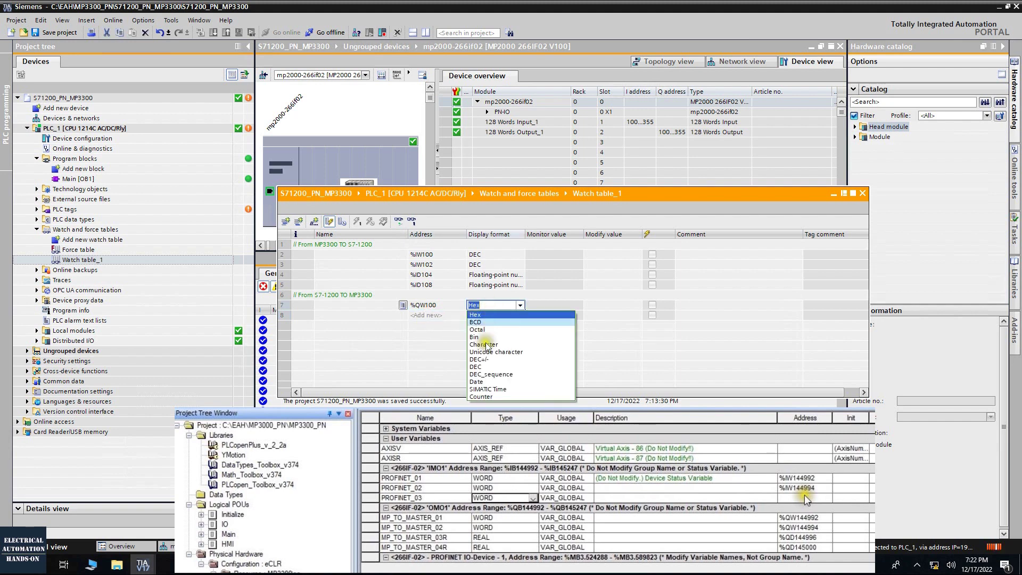
{"action": "left_click", "coordinate": [479, 367]}
Add the output word QW102 in DEC format and start monitoring all values in the watch table
{"action": "left_click", "coordinate": [430, 316]}
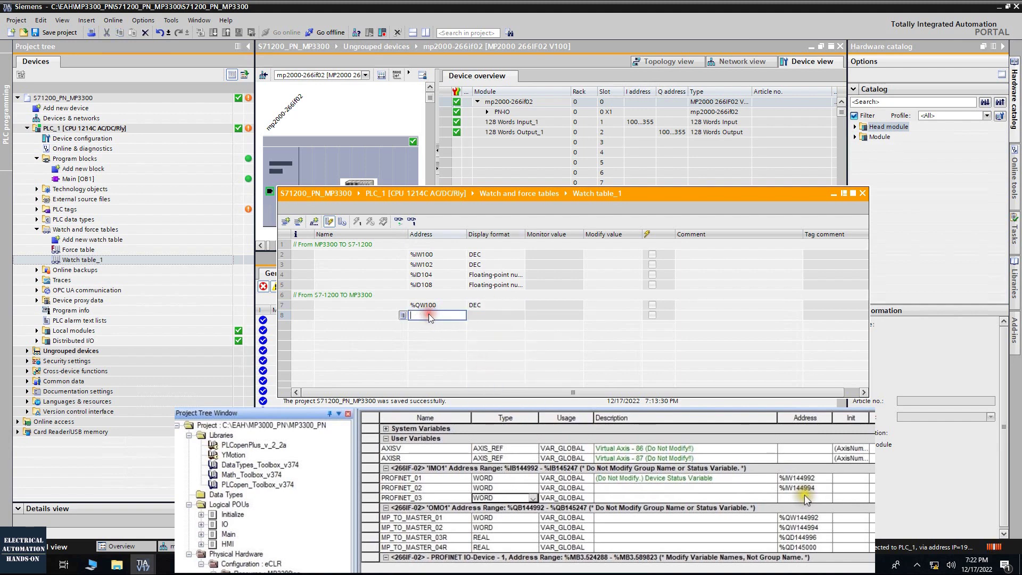
{"action": "type", "text": "QW102"}
{"action": "key", "text": "Return"}
{"action": "left_click", "coordinate": [481, 315]}
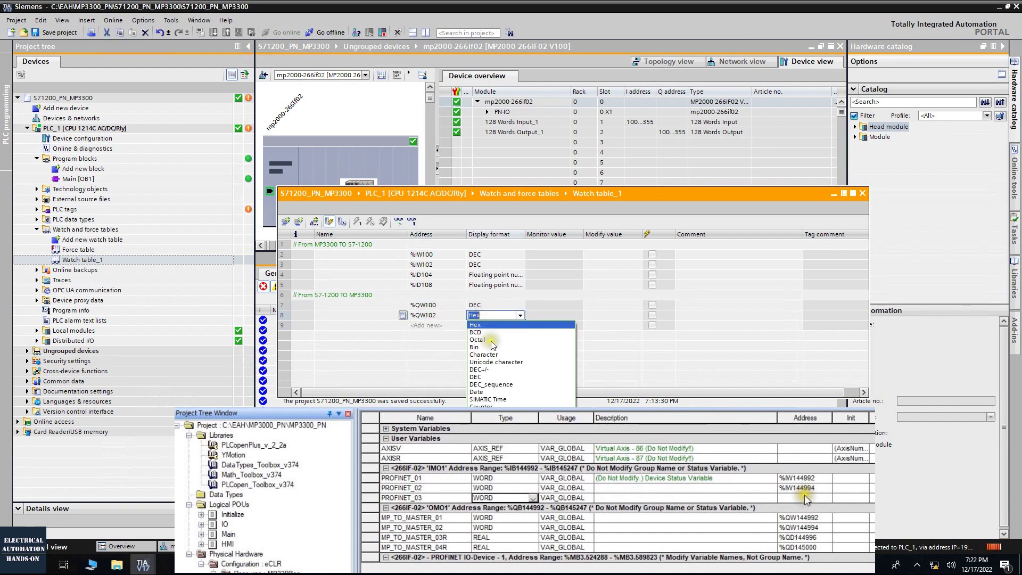
{"action": "left_click", "coordinate": [478, 376]}
{"action": "left_click", "coordinate": [595, 320]}
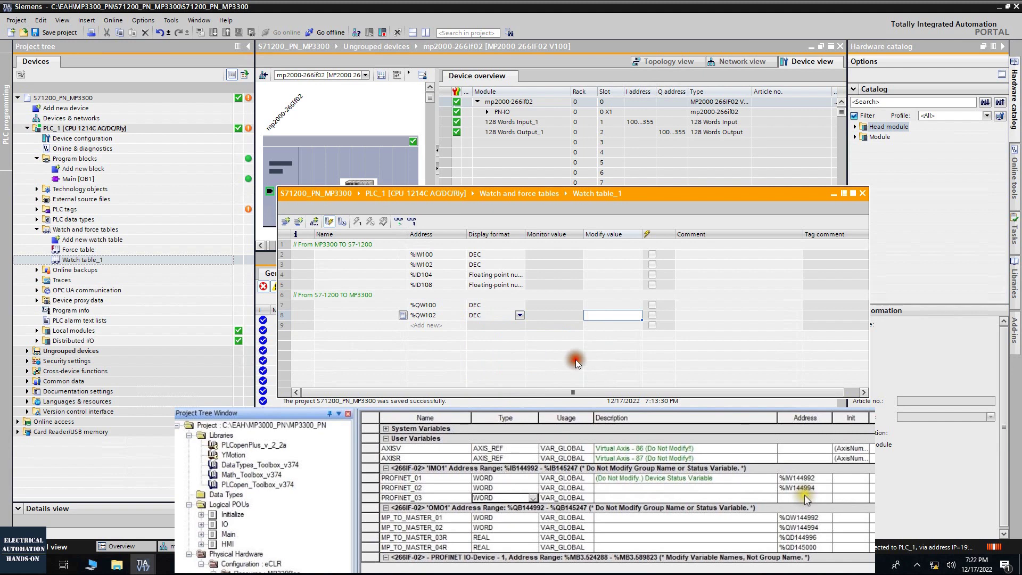
{"action": "left_click", "coordinate": [398, 221]}
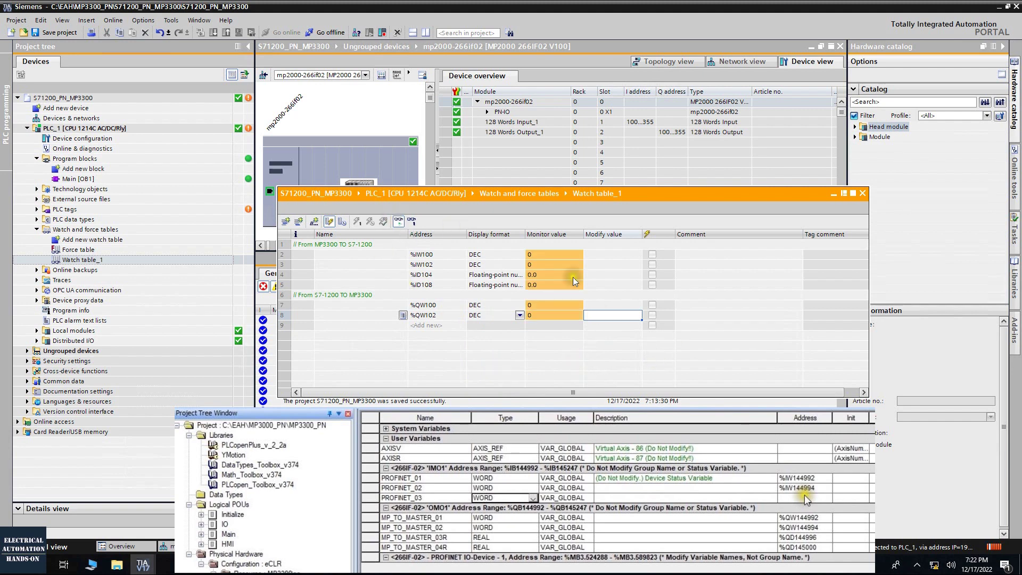
Set the modify values of QW100 to 111 and QW102 to 222 in the watch table and write them to the PLC
{"action": "left_click_drag", "start_coordinate": [588, 194], "coordinate": [597, 234]}
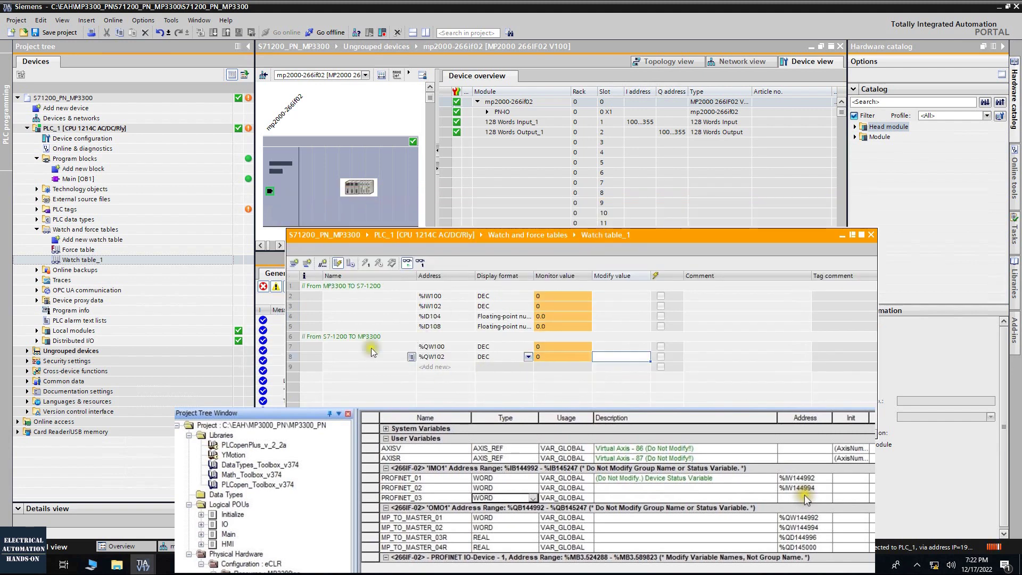
{"action": "left_click", "coordinate": [343, 290]}
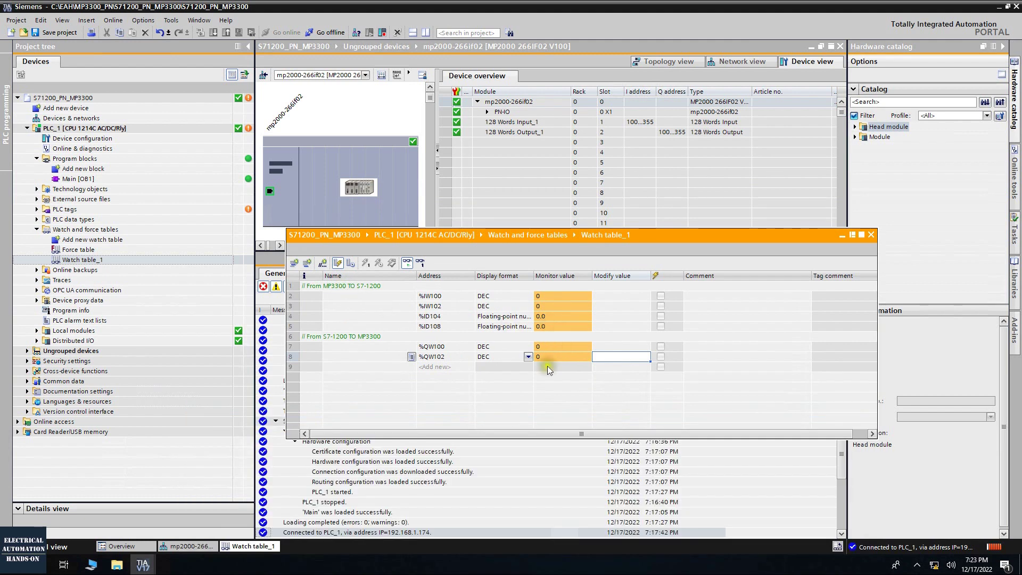
{"action": "left_click", "coordinate": [620, 346]}
{"action": "left_click", "coordinate": [598, 346]}
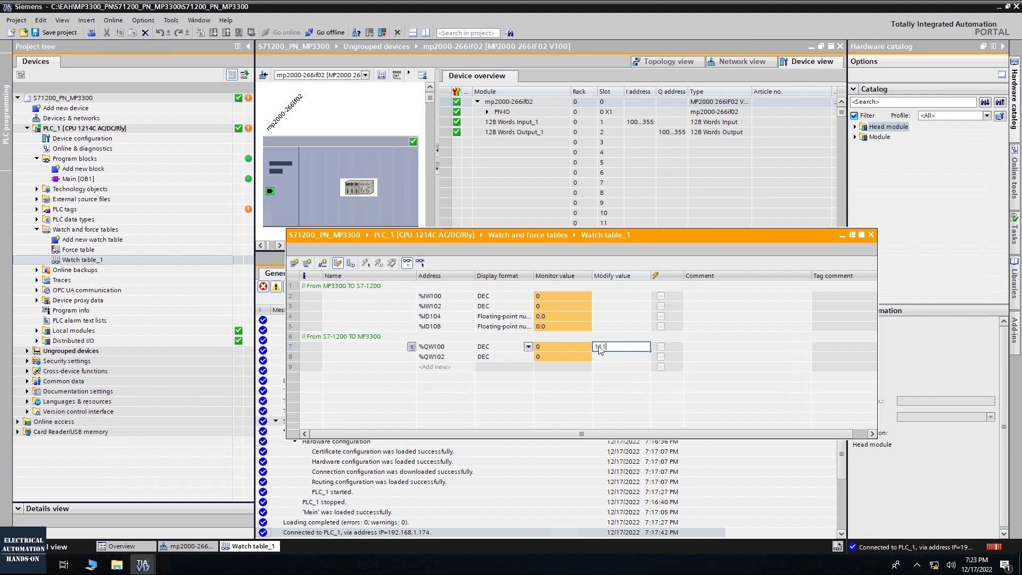
{"action": "left_click", "coordinate": [612, 356]}
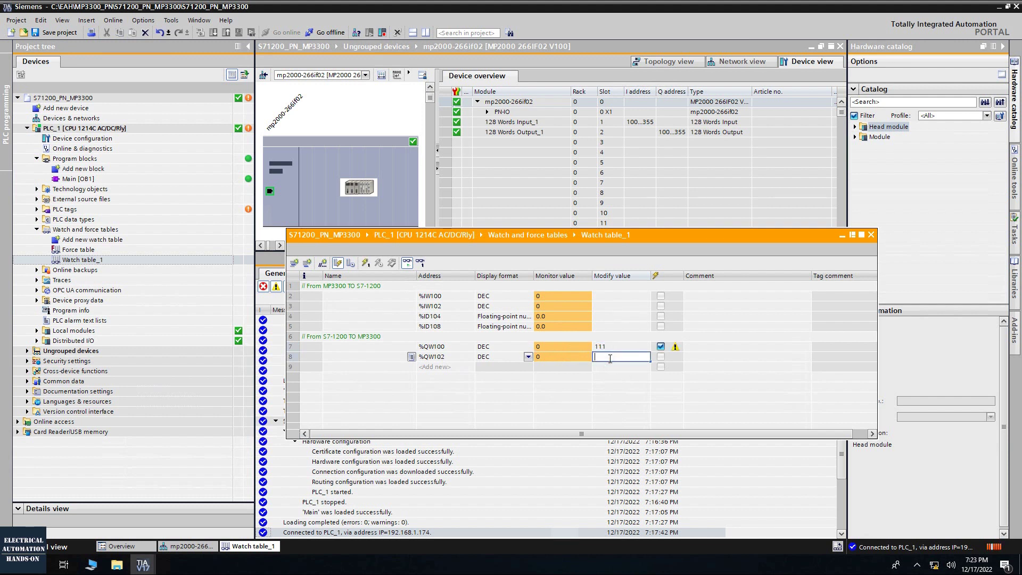
{"action": "key", "text": "Return"}
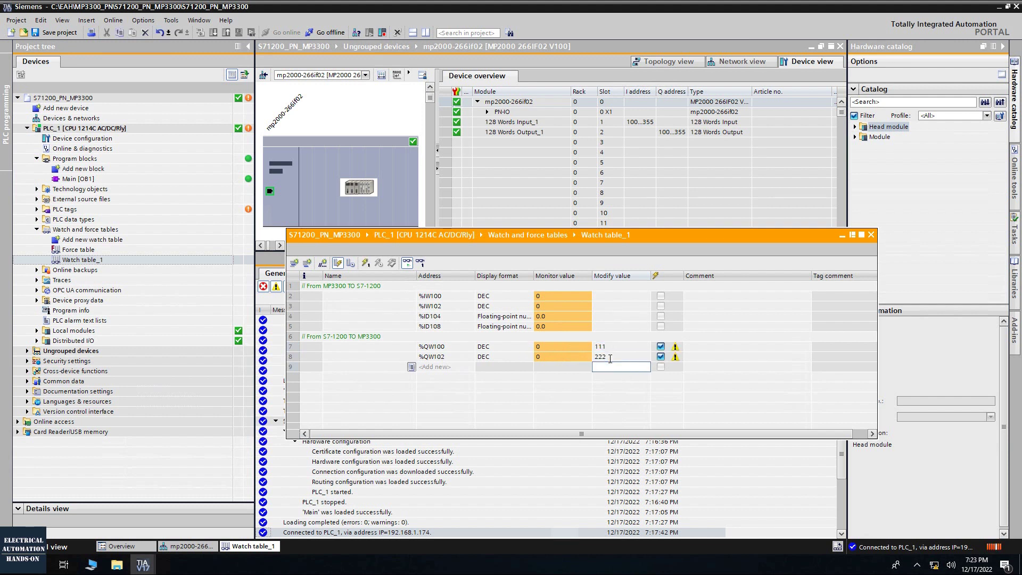
{"action": "left_click", "coordinate": [367, 263]}
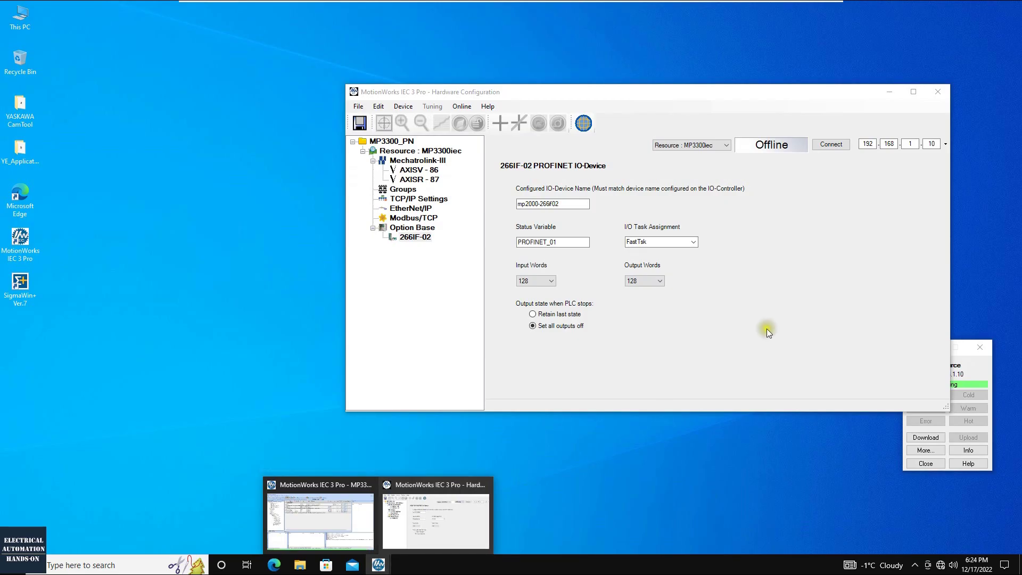
Switch to the MotionWorks IEC 3 Pro project and overwrite the online value of MP_TO_MASTER_01 with 123
{"action": "left_click", "coordinate": [767, 326]}
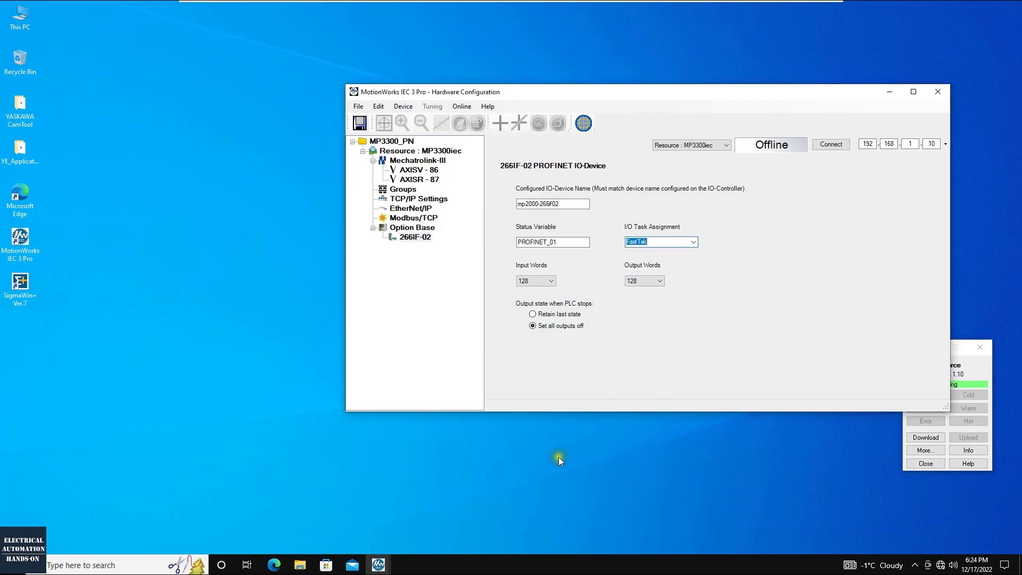
{"action": "left_click", "coordinate": [378, 564]}
{"action": "left_click", "coordinate": [343, 532]}
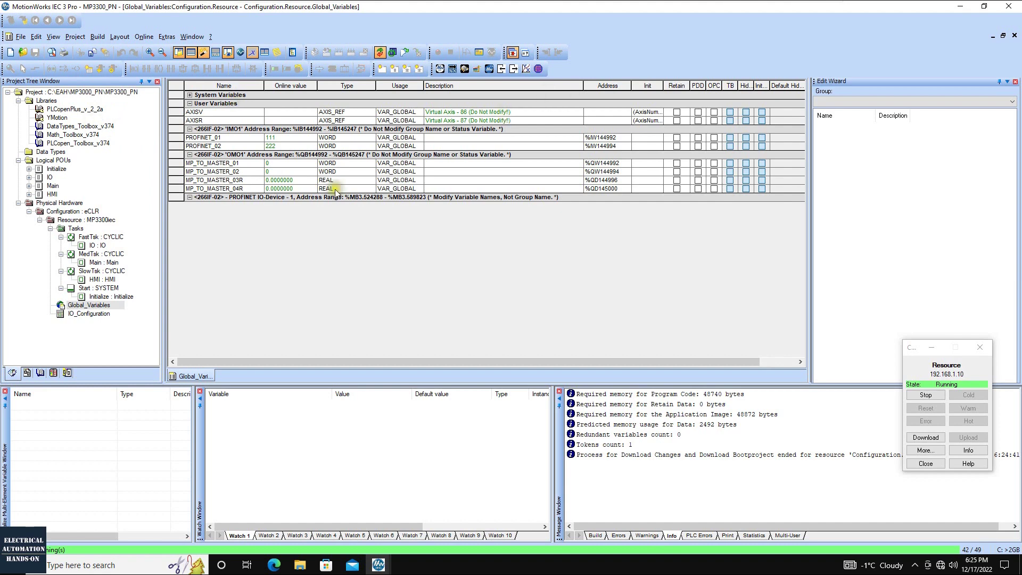
{"action": "double_click", "coordinate": [278, 164]}
{"action": "type", "text": "123"}
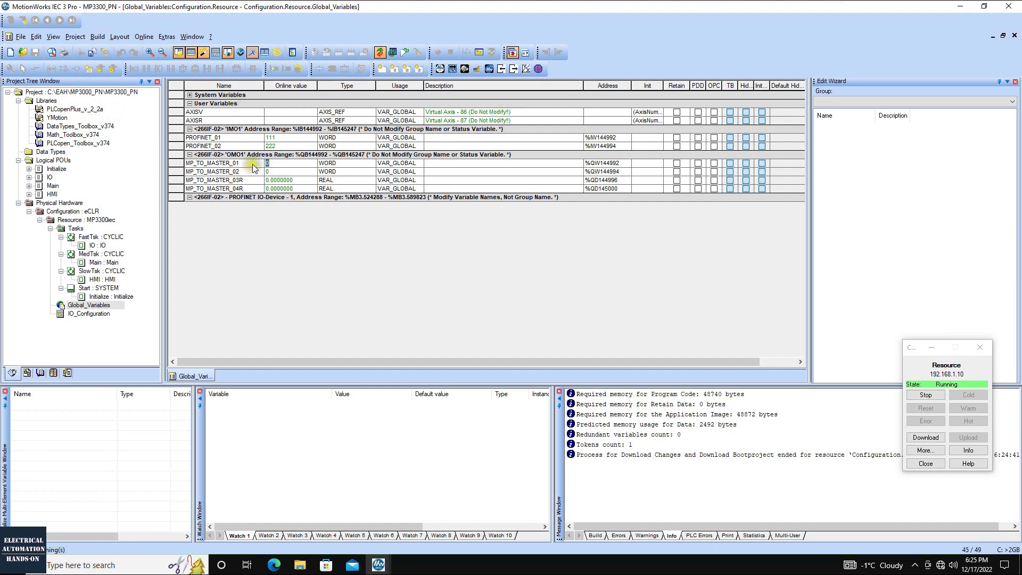
{"action": "key", "text": "Return"}
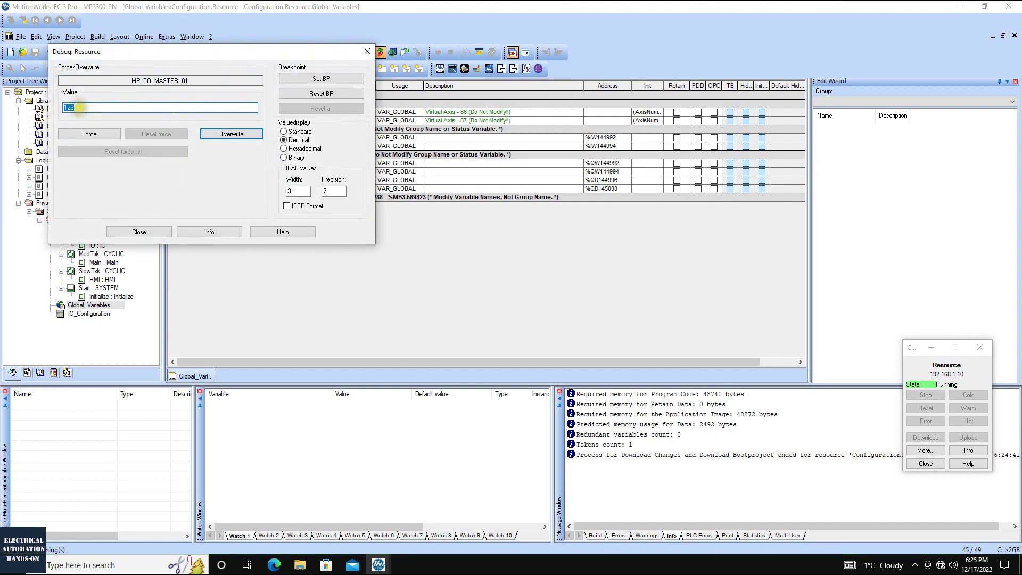
{"action": "left_click_drag", "start_coordinate": [155, 53], "coordinate": [617, 98]}
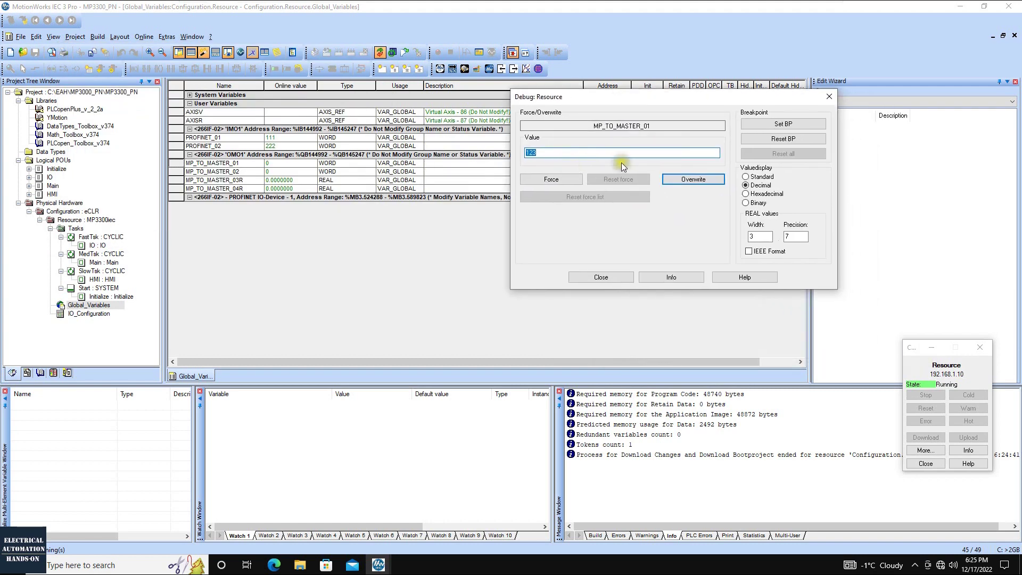
{"action": "left_click", "coordinate": [691, 179]}
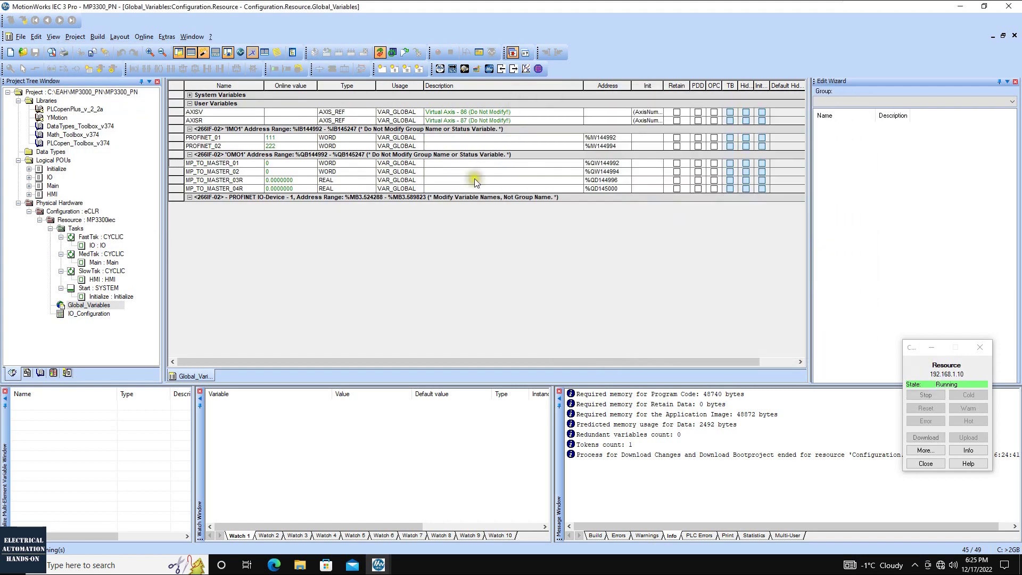
Overwrite the online value of the WORD variable MP_TO_MASTER_02 with 456
{"action": "double_click", "coordinate": [190, 171]}
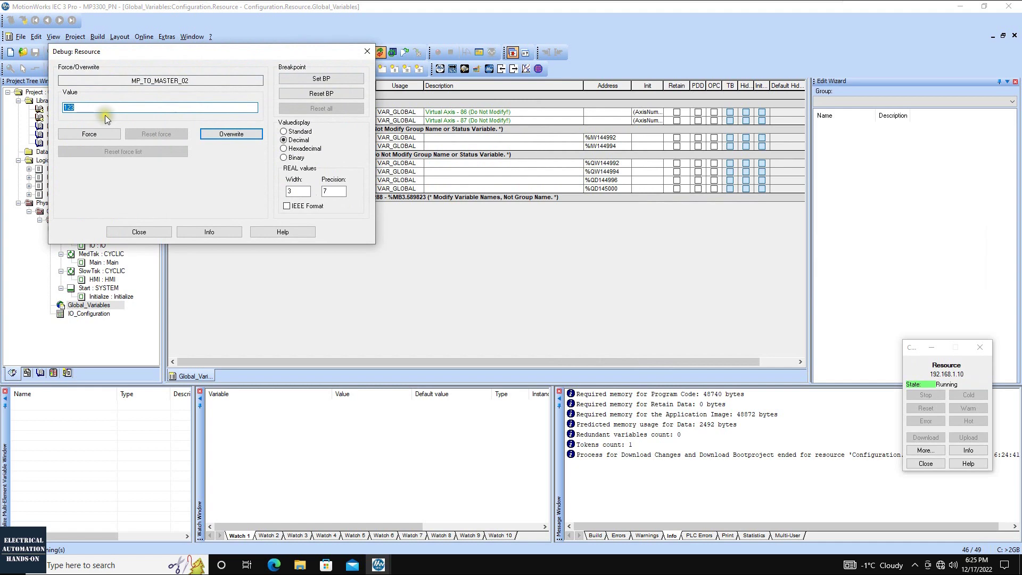
{"action": "type", "text": "456"}
{"action": "left_click", "coordinate": [231, 134]}
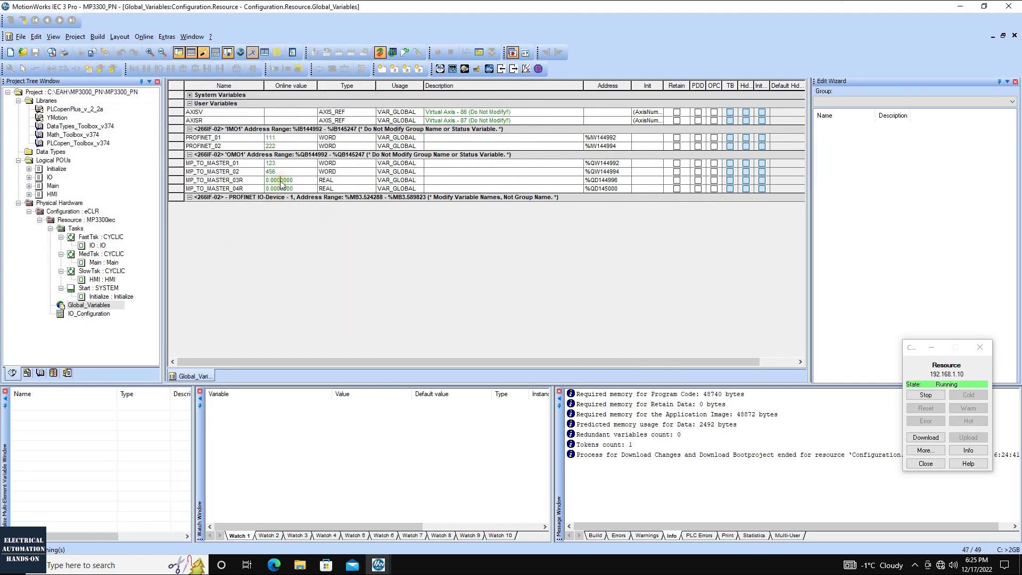
Overwrite the REAL variables MP_TO_MASTER_03R with 3.14 and MP_TO_MASTER_04R with 100.56
{"action": "double_click", "coordinate": [169, 181]}
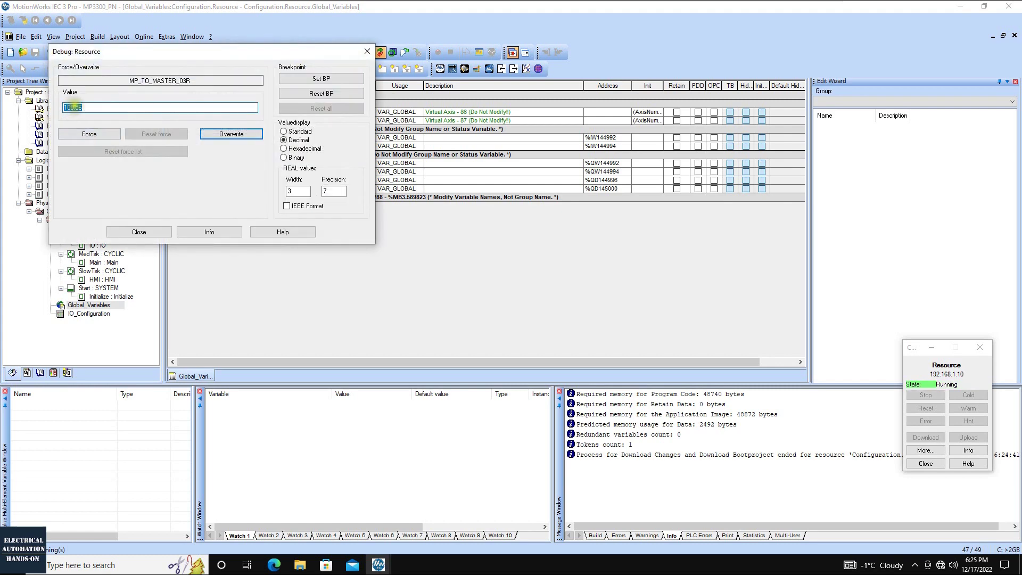
{"action": "type", "text": "3.14"}
{"action": "left_click", "coordinate": [215, 134]}
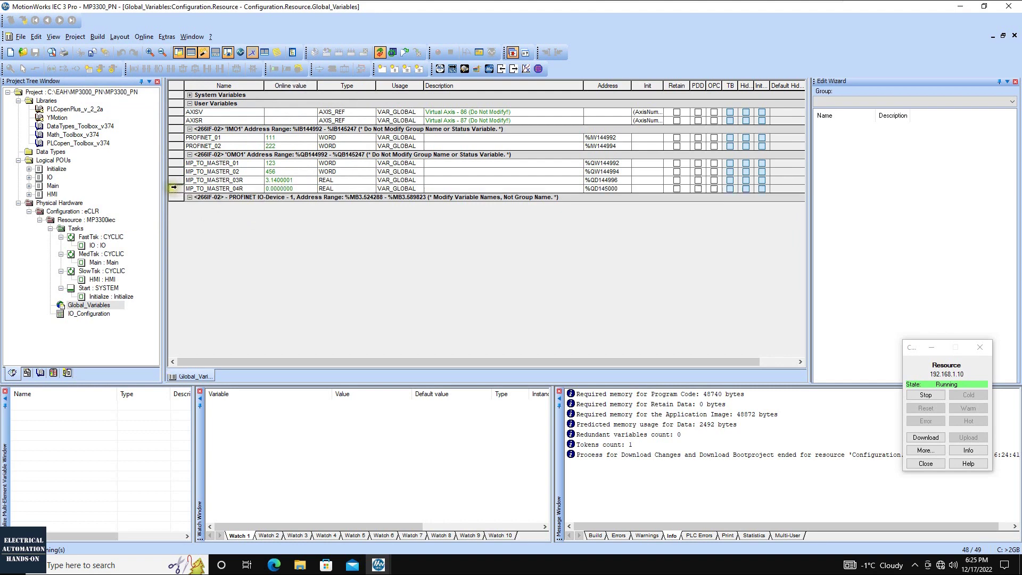
{"action": "double_click", "coordinate": [275, 189]}
{"action": "type", "text": "100.56"}
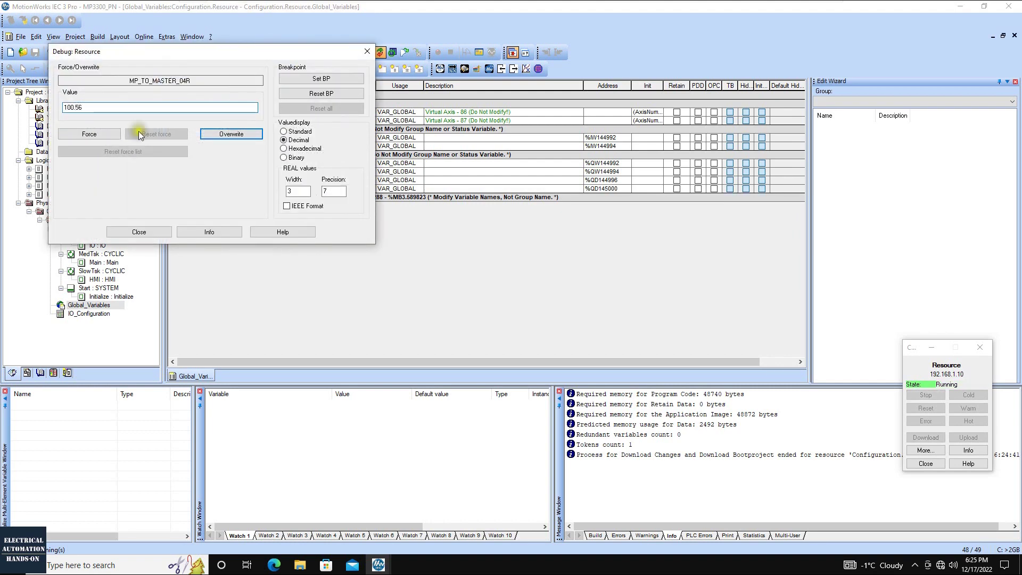
{"action": "left_click", "coordinate": [225, 134]}
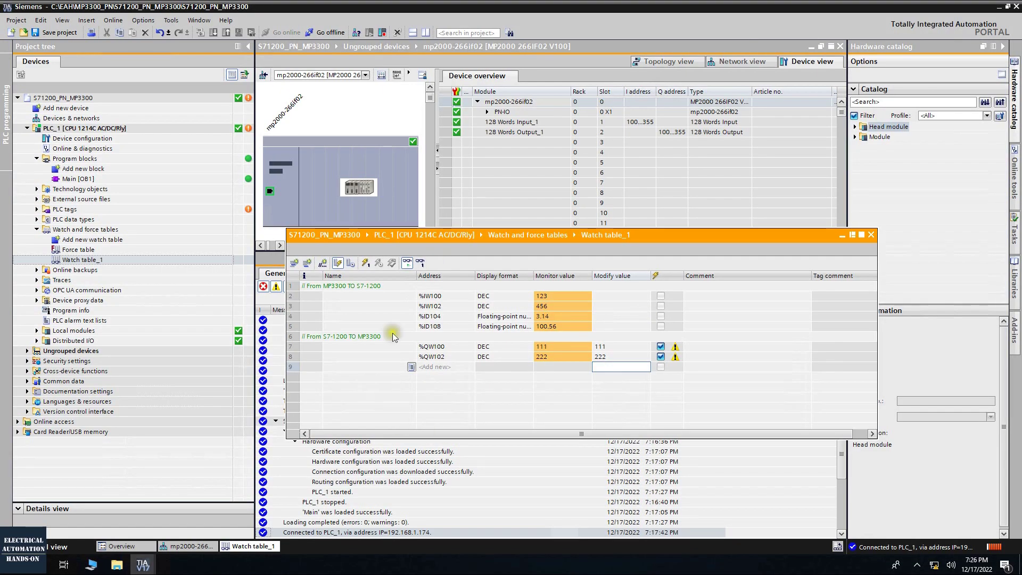
Switch to TIA Portal and widen the Display format column of the watch table to show the full format names
{"action": "left_click_drag", "start_coordinate": [611, 238], "coordinate": [588, 240]}
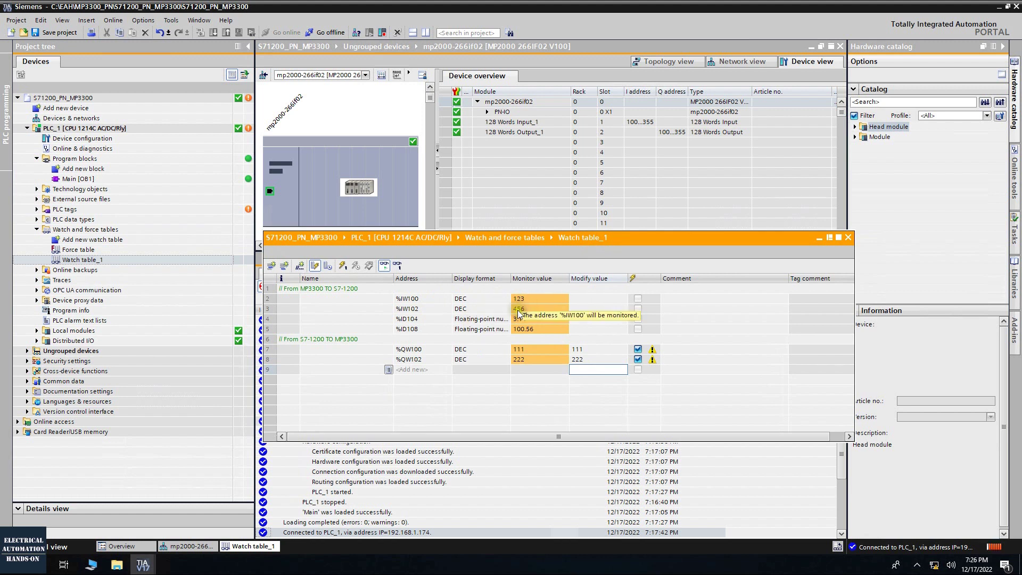
{"action": "left_click", "coordinate": [745, 350]}
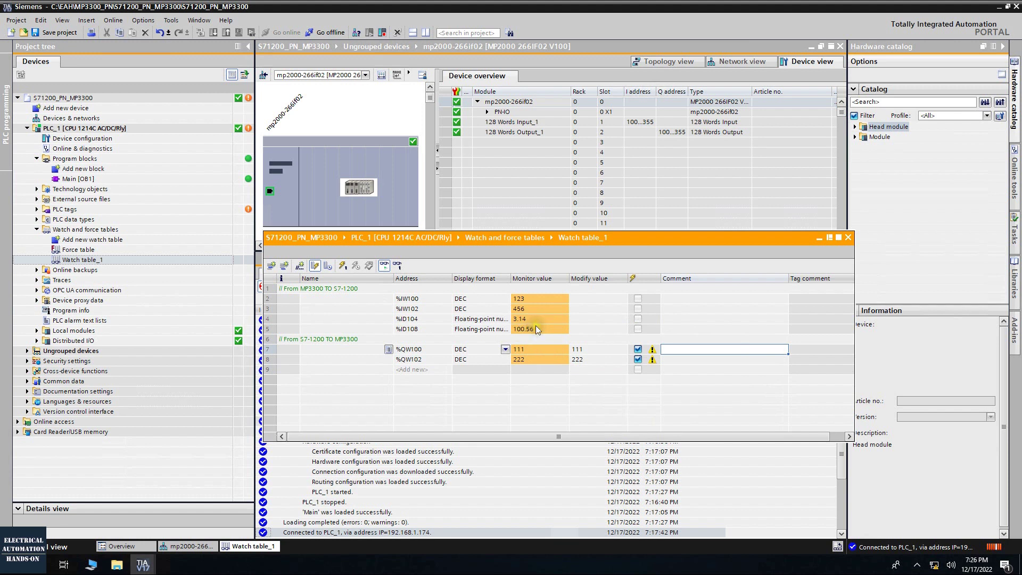
{"action": "left_click_drag", "start_coordinate": [508, 278], "coordinate": [568, 278]}
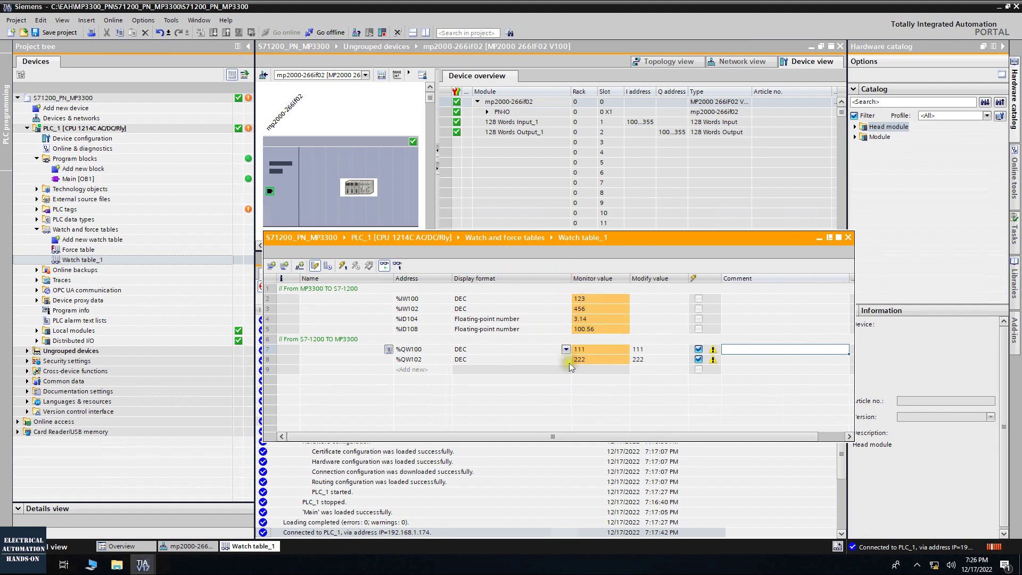
Set the modify values of QW100 to 444 and QW102 to 555 in the watch table and write them to the PLC
{"action": "left_click", "coordinate": [650, 350]}
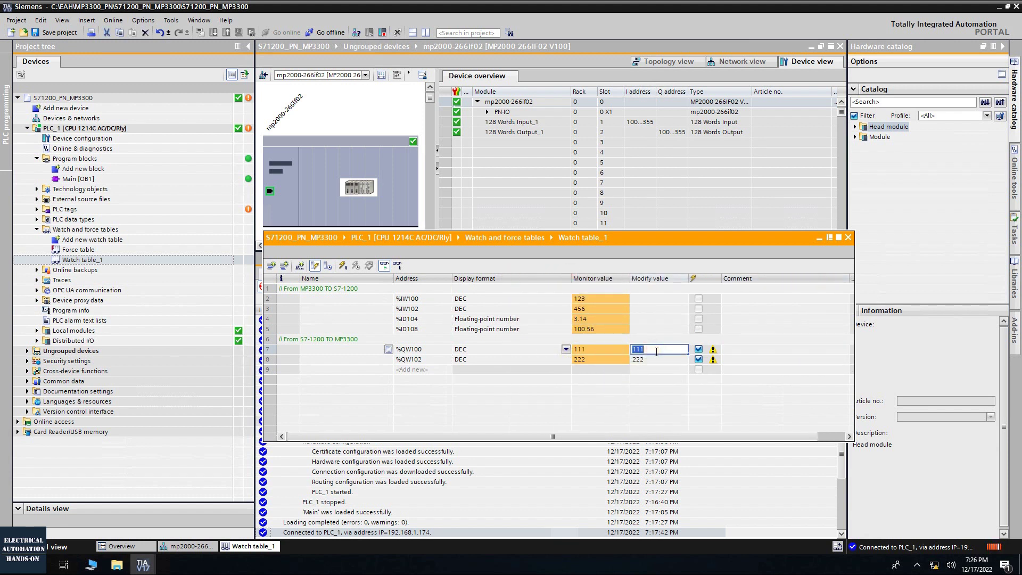
{"action": "type", "text": "222"}
{"action": "double_click", "coordinate": [645, 349]}
{"action": "type", "text": "444"}
{"action": "left_click", "coordinate": [647, 358]}
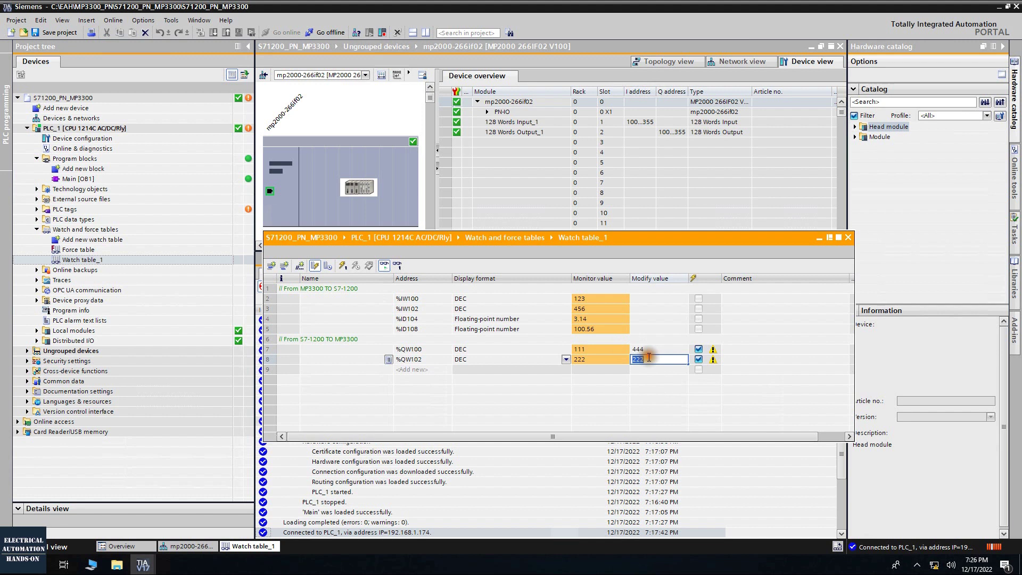
{"action": "type", "text": "555"}
{"action": "key", "text": "Return"}
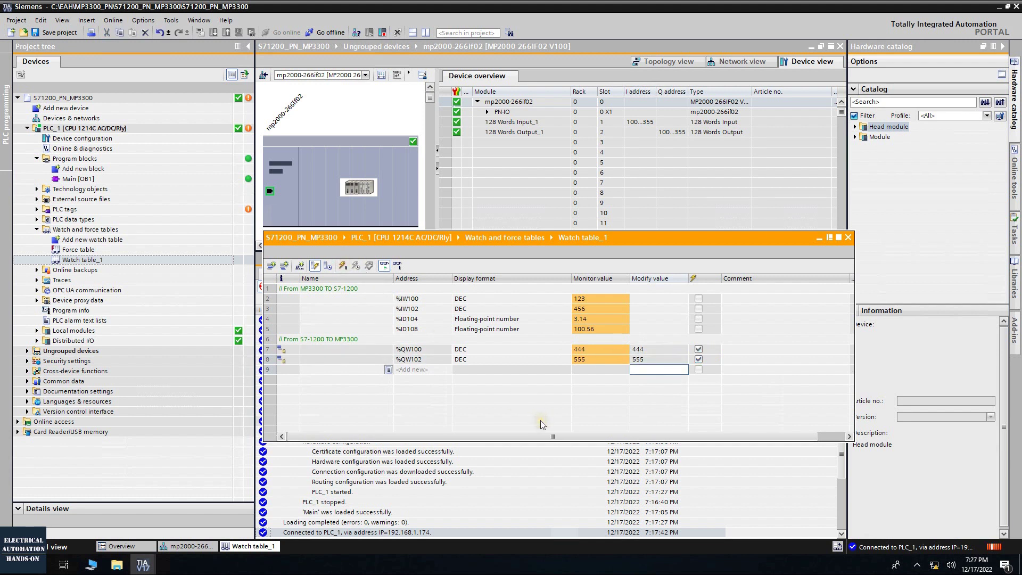
{"action": "left_click", "coordinate": [540, 420]}
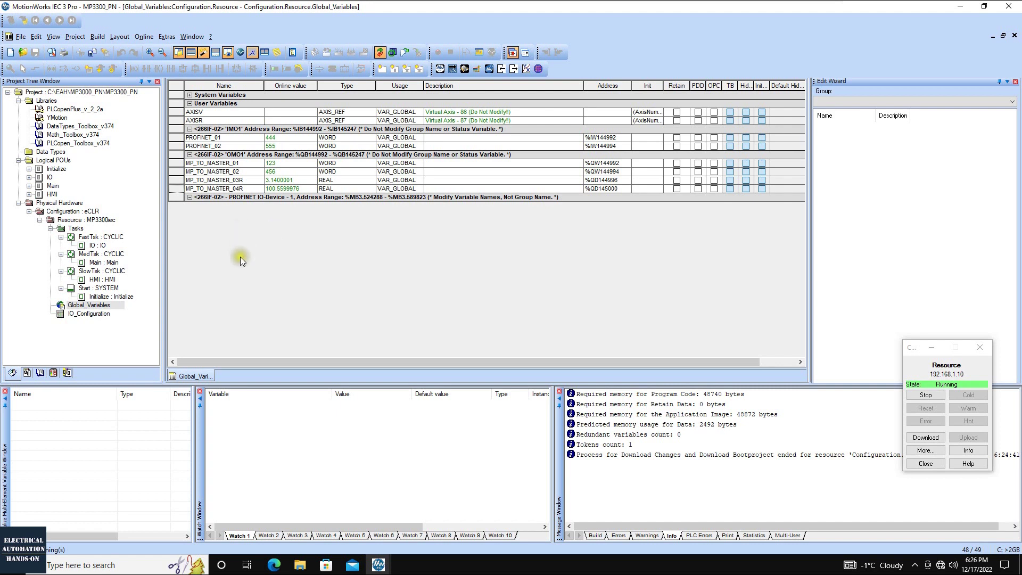
Switch to MotionWorks IEC 3 Pro and review the 266IF-02 PROFINET IO-Device settings in the Hardware Configuration
{"action": "left_click", "coordinate": [440, 69]}
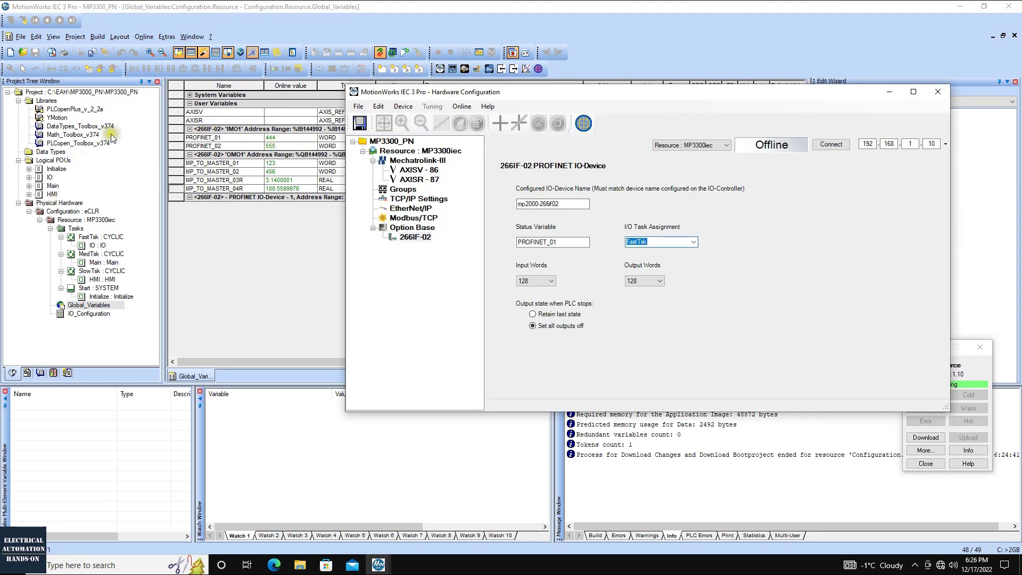
{"action": "left_click", "coordinate": [414, 237]}
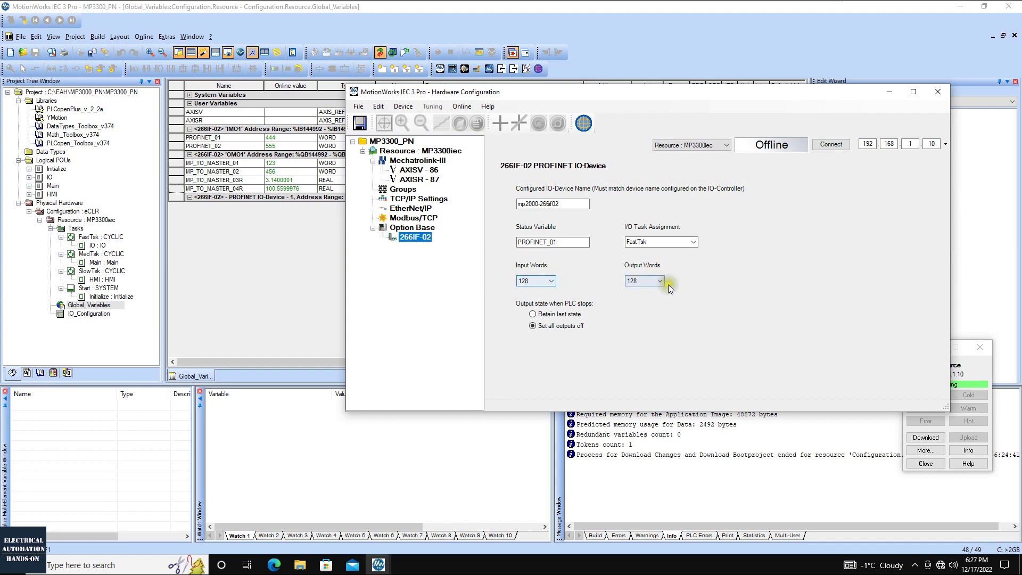
{"action": "left_click", "coordinate": [260, 260]}
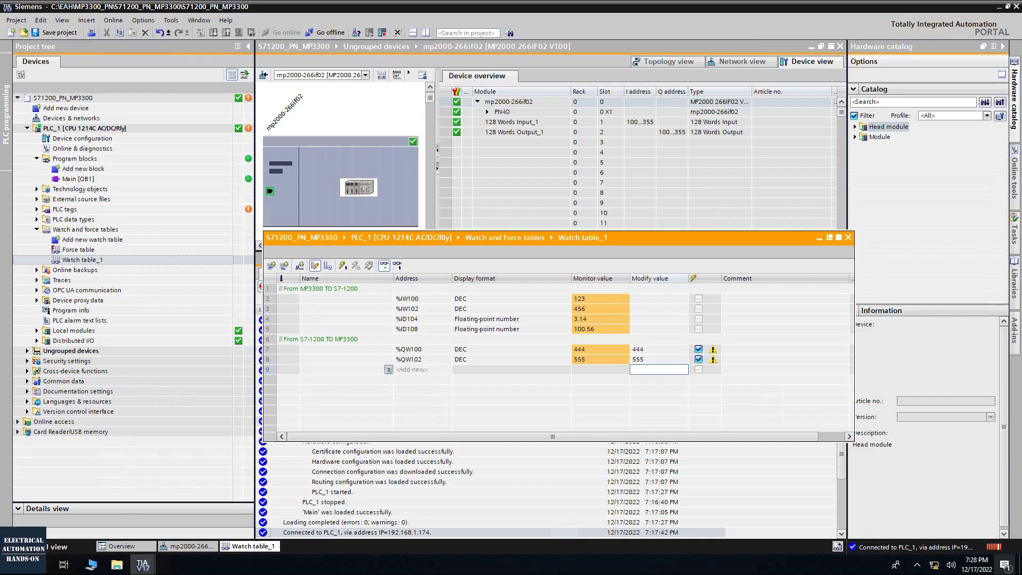
Switch to TIA Portal, close the watch table, and go offline to view the properties of PLC_1's PROFINET interface
{"action": "left_click", "coordinate": [849, 237]}
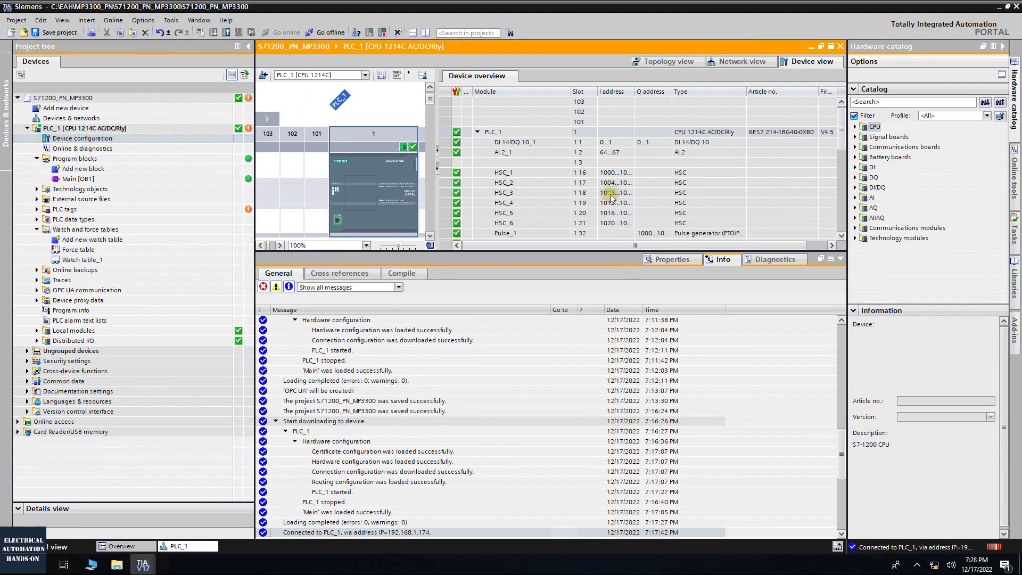
{"action": "left_click", "coordinate": [713, 61]}
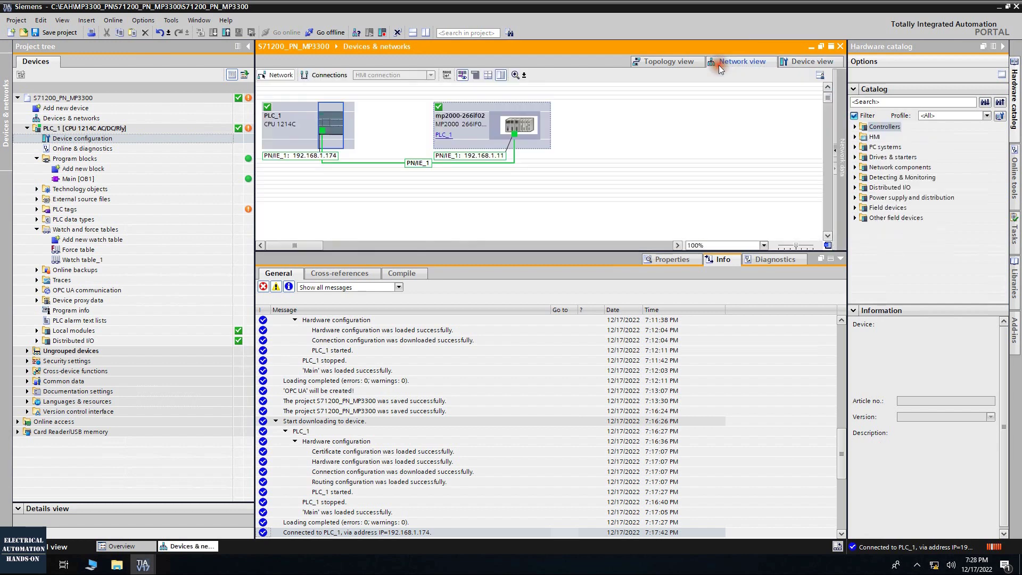
{"action": "double_click", "coordinate": [334, 126]}
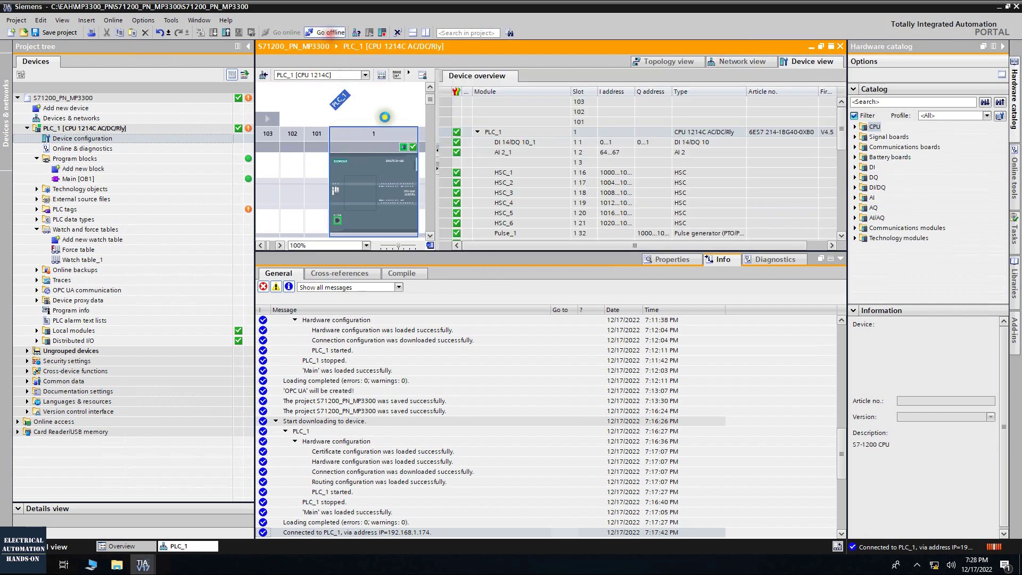
{"action": "double_click", "coordinate": [337, 210]}
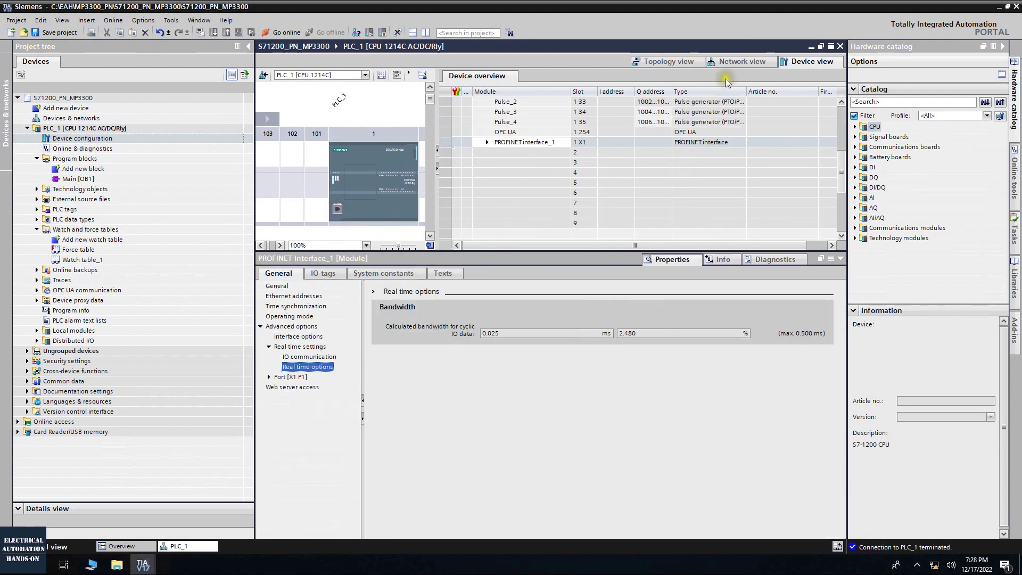
Review the Ethernet addresses and PROFINET device name of mp2000-266if02 in the network view, and start going online
{"action": "left_click", "coordinate": [742, 61]}
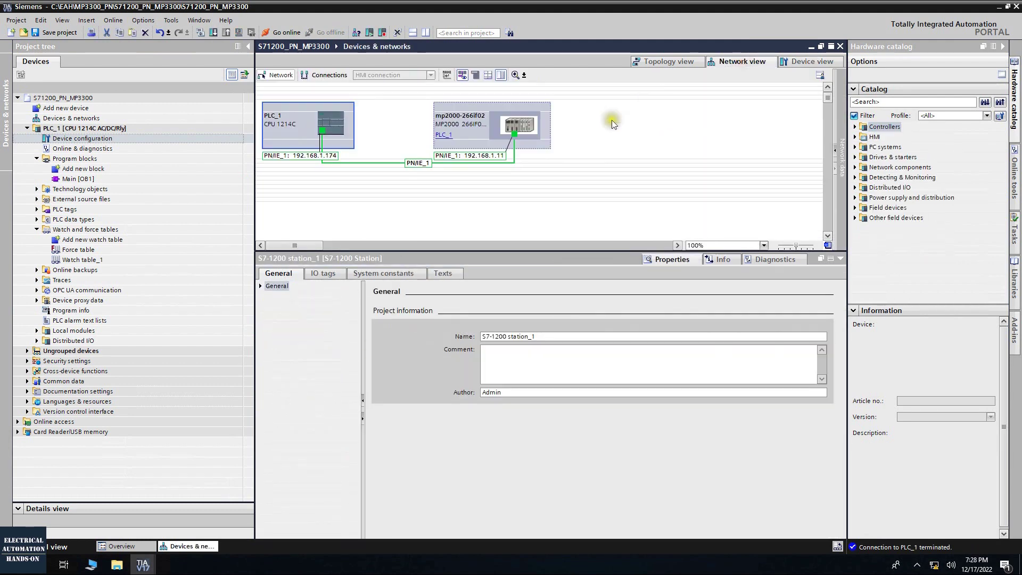
{"action": "left_click", "coordinate": [511, 127]}
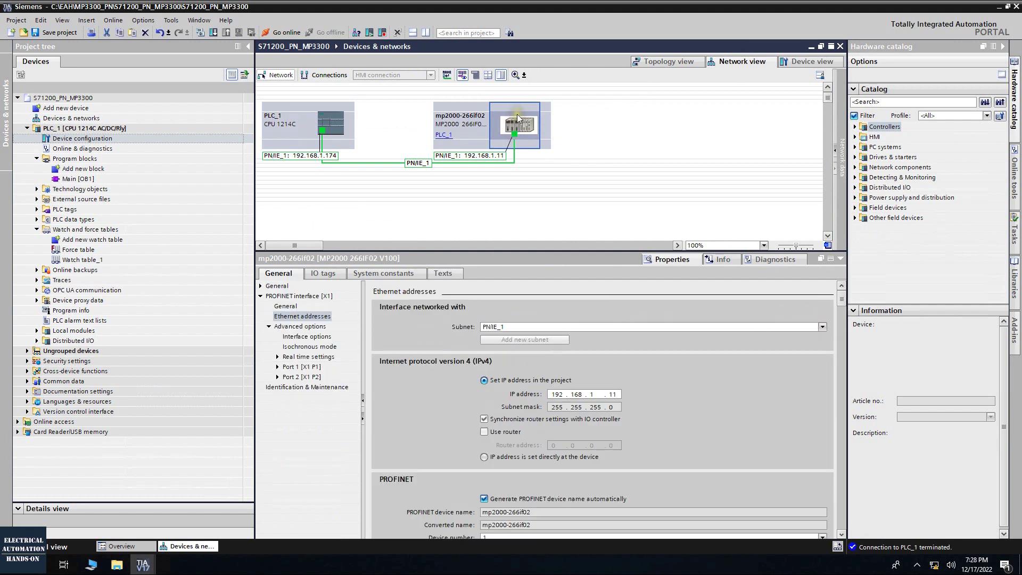
{"action": "scroll", "coordinate": [537, 405], "scroll_direction": "down", "scroll_amount": 3}
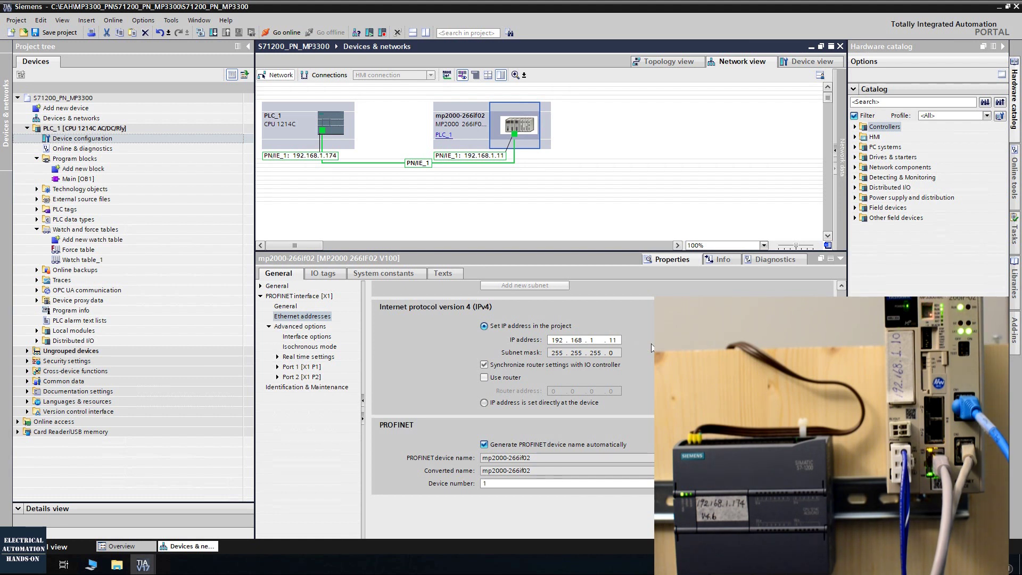
{"action": "left_click", "coordinate": [604, 339]}
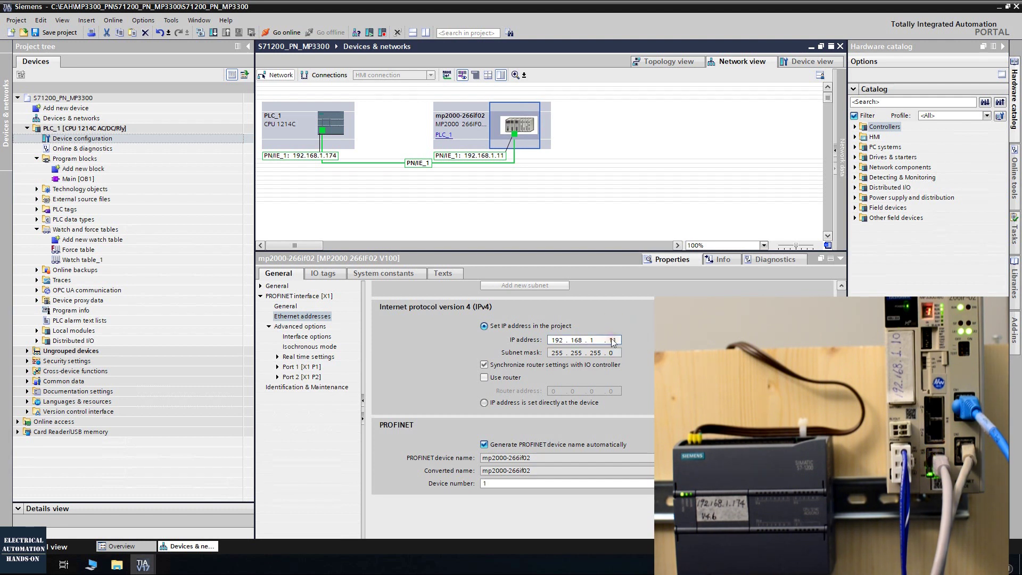
{"action": "left_click", "coordinate": [282, 32]}
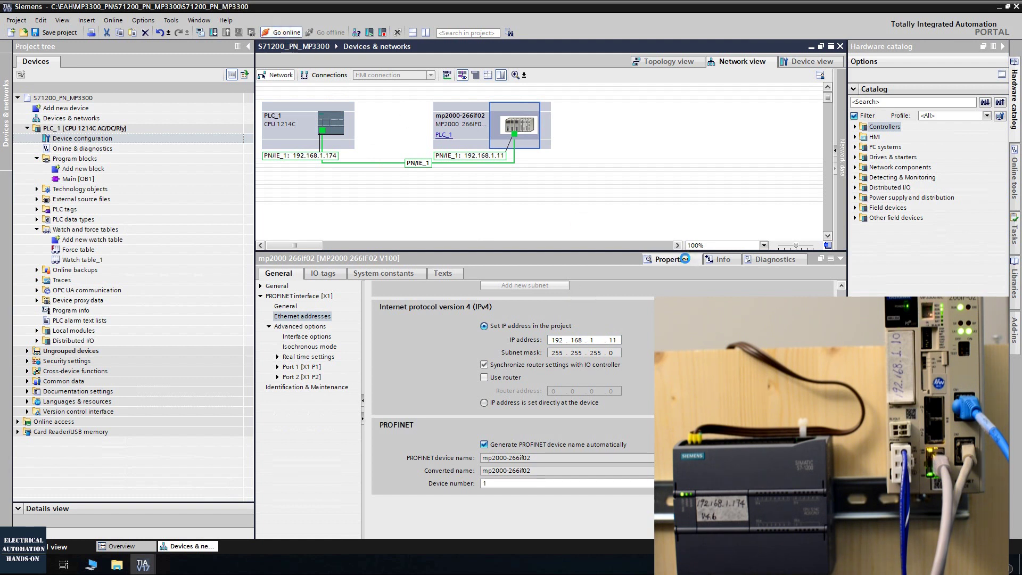